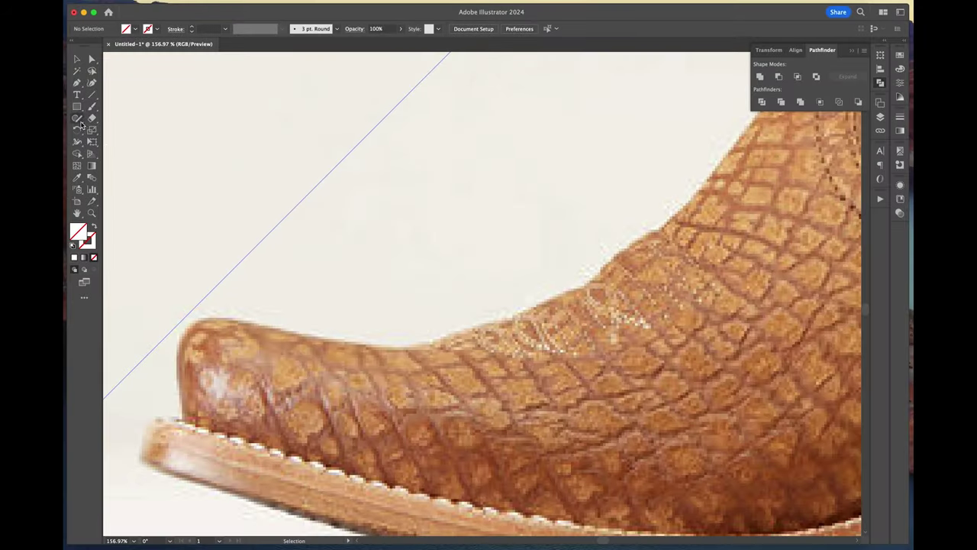
Trace the boot's toe and instep in the photo with the Pen tool, starting where the toe meets the sole
left_click(183, 423)
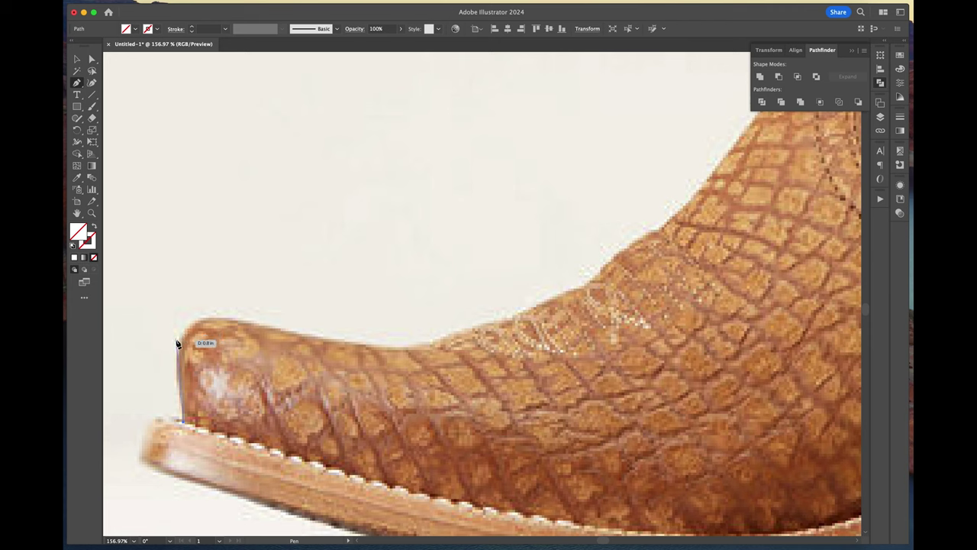
left_click(176, 339)
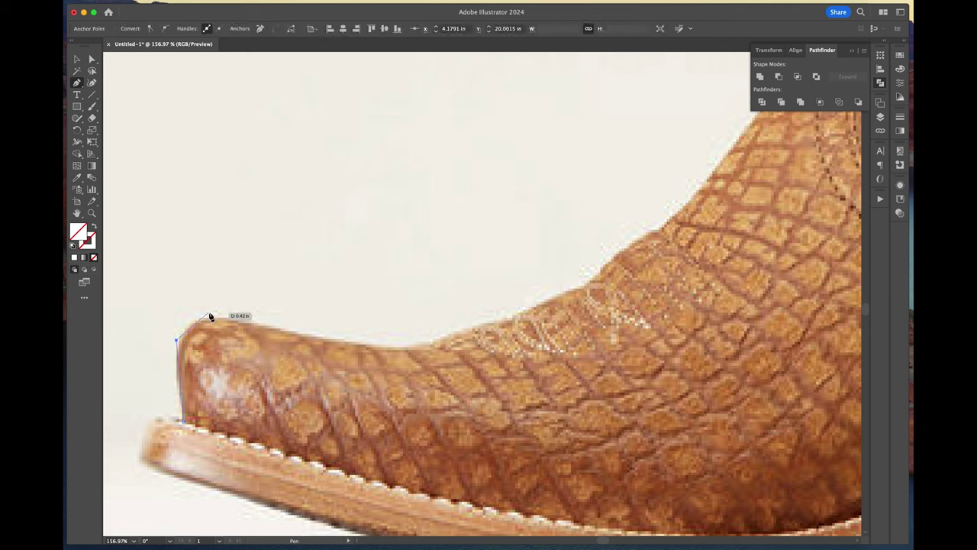
left_click(401, 348)
scroll(401, 349, "down", 5)
scroll(340, 329, "left", 2)
left_click_drag(360, 328, 420, 264)
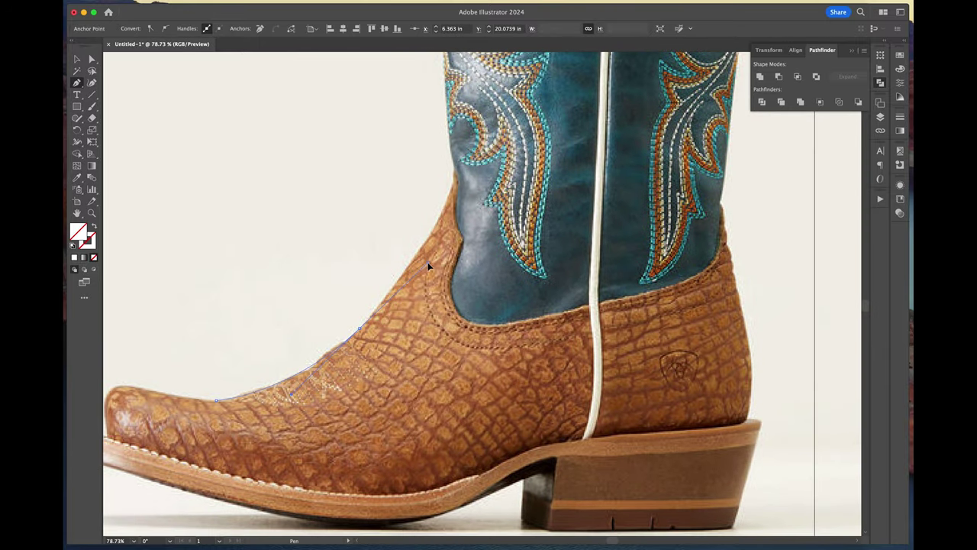
Continue the path around the front of the ankle and up the shaft's front edge to its upper corner
left_click_drag(455, 180, 454, 182)
scroll(454, 182, "up", 5)
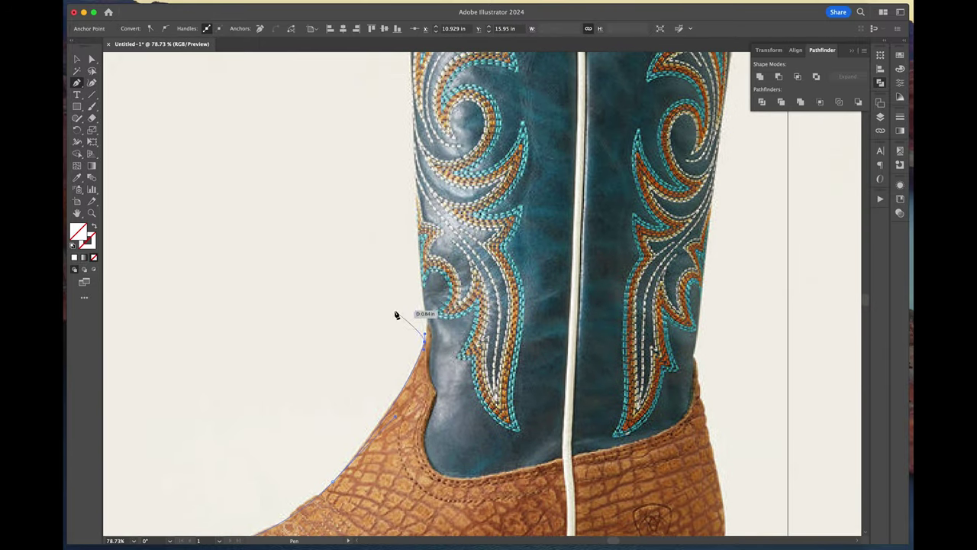
scroll(419, 286, "up", 10)
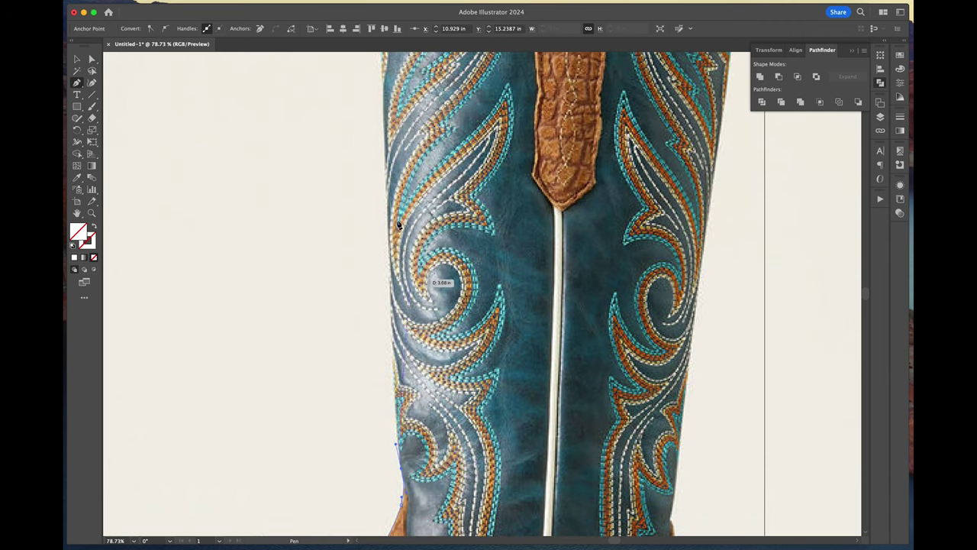
scroll(373, 106, "down", 3)
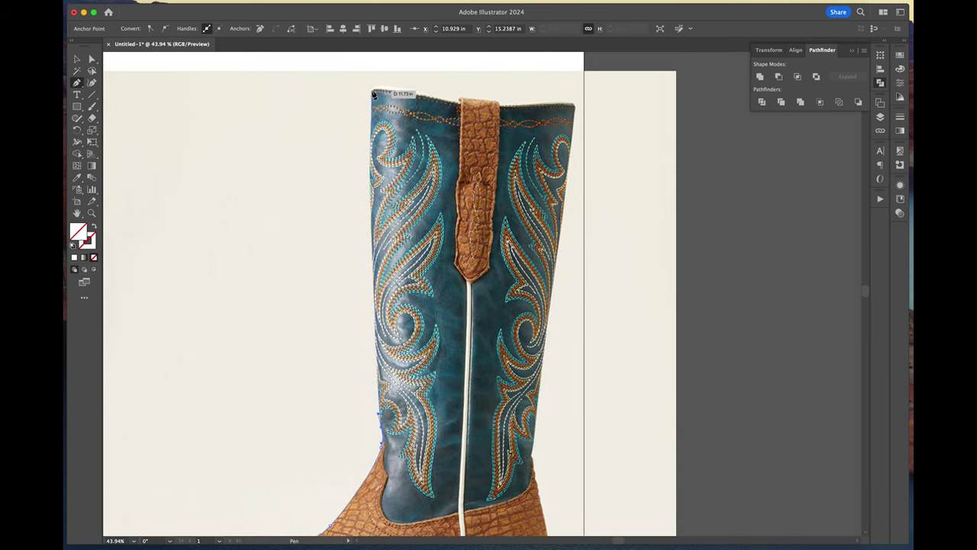
mouse_move(373, 93)
left_mouse_down()
mouse_move(374, 66)
mouse_move(378, 86)
left_mouse_up()
Continue the path along the shaft's upper rim, past the pull strap, to the rear corner
scroll(456, 146, "up", 5)
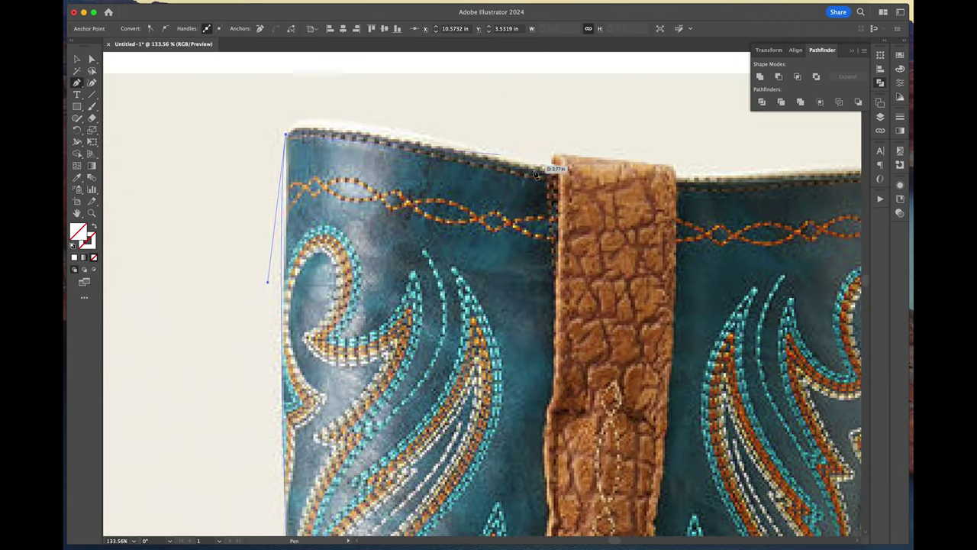
scroll(826, 234, "down", 2)
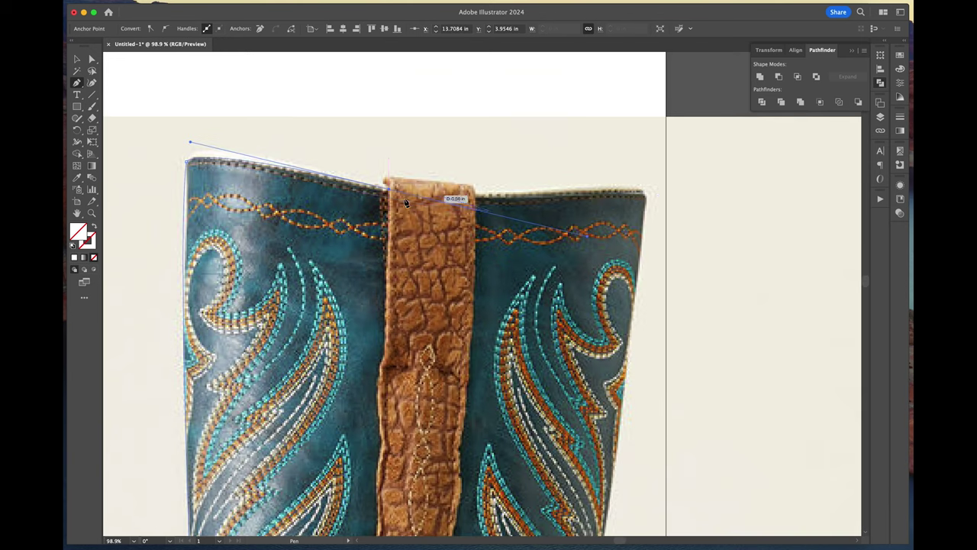
scroll(551, 187, "up", 2)
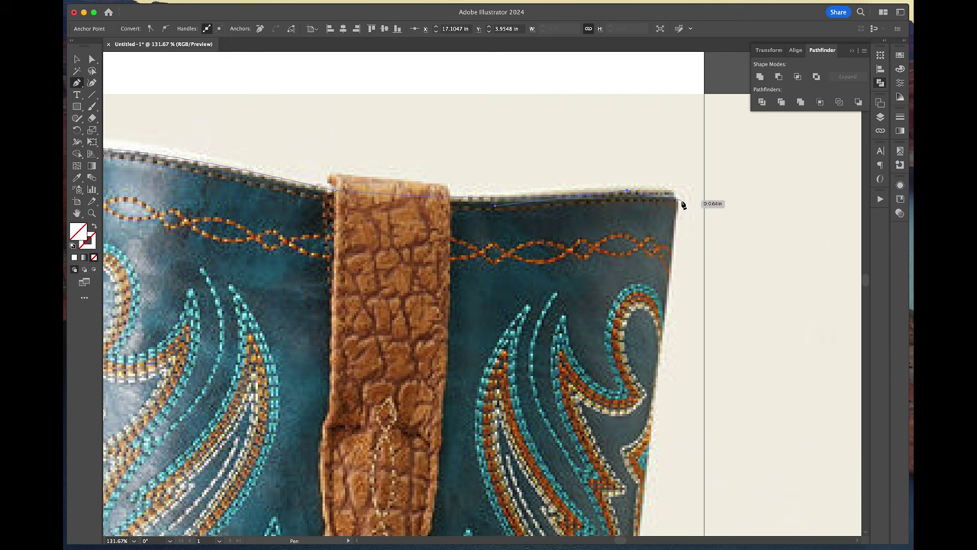
left_click_drag(680, 201, 681, 219)
Trace the back of the shaft, the rear ankle bend and the heel counter down to the sole
scroll(681, 193, "down", 5)
scroll(645, 301, "down", 3)
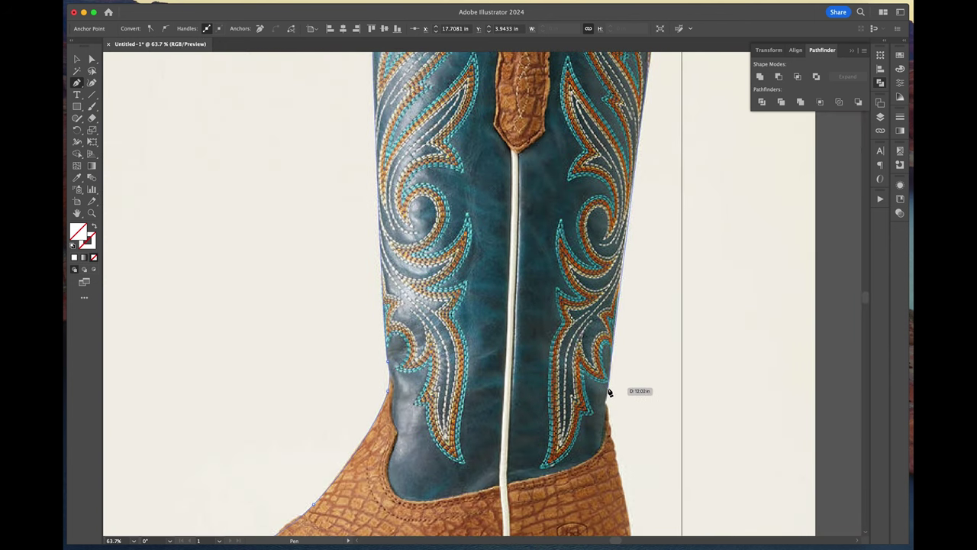
scroll(606, 455, "up", 5)
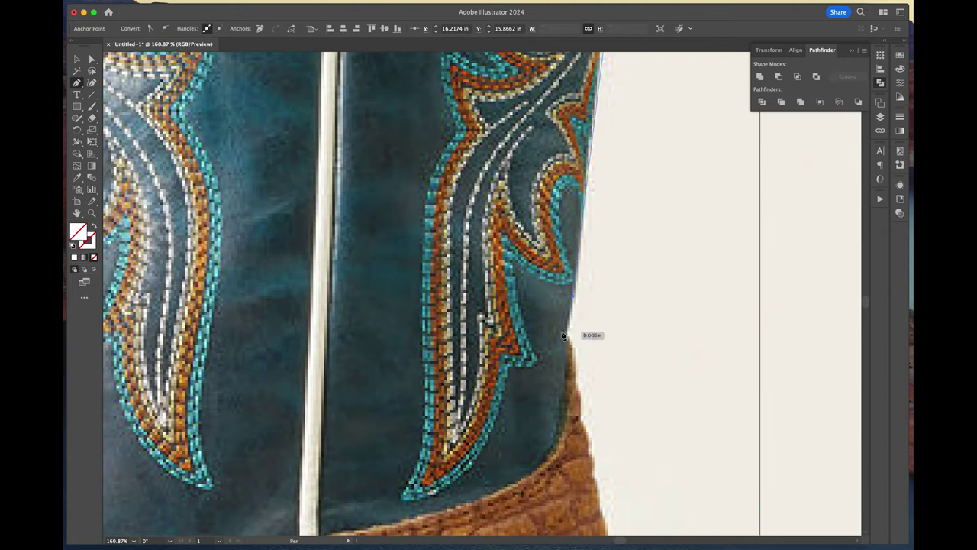
scroll(580, 350, "down", 5)
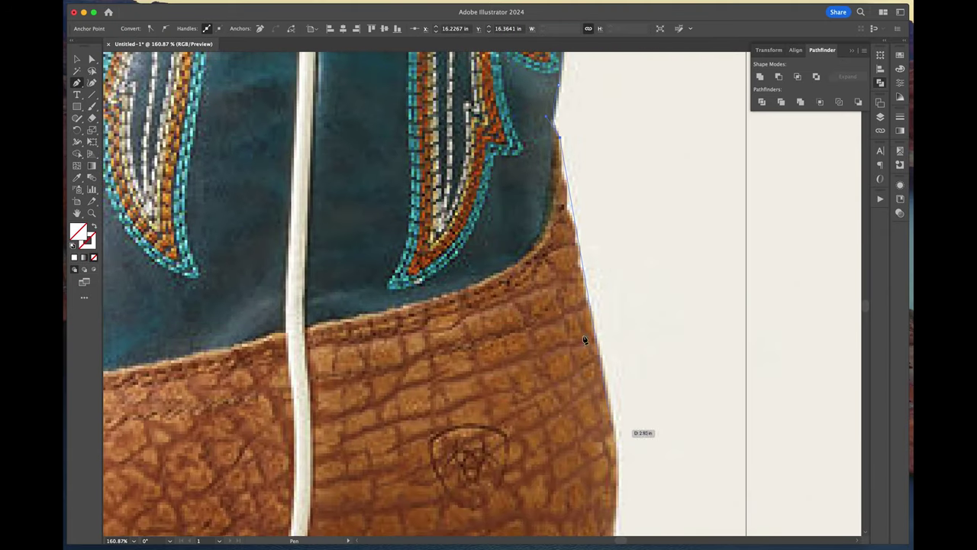
scroll(599, 335, "down", 3)
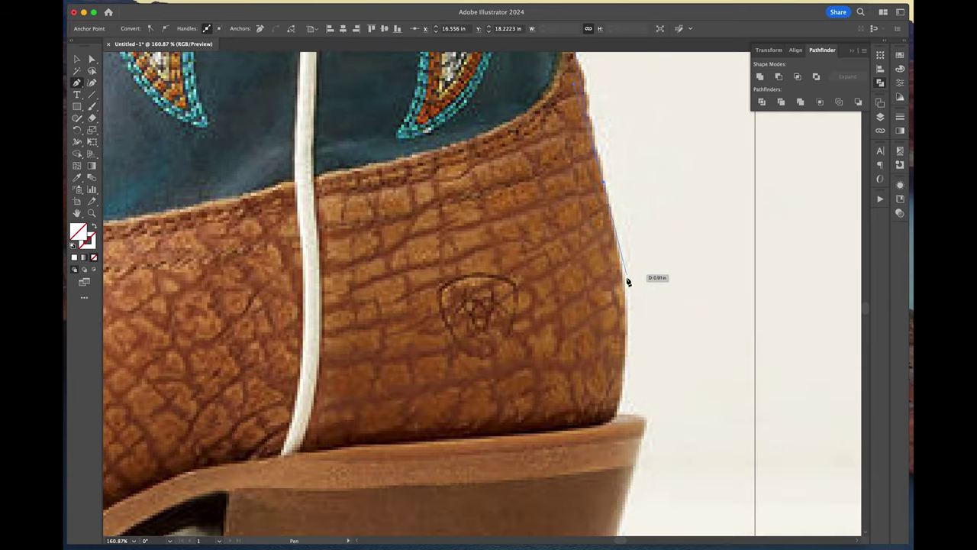
left_click(620, 401)
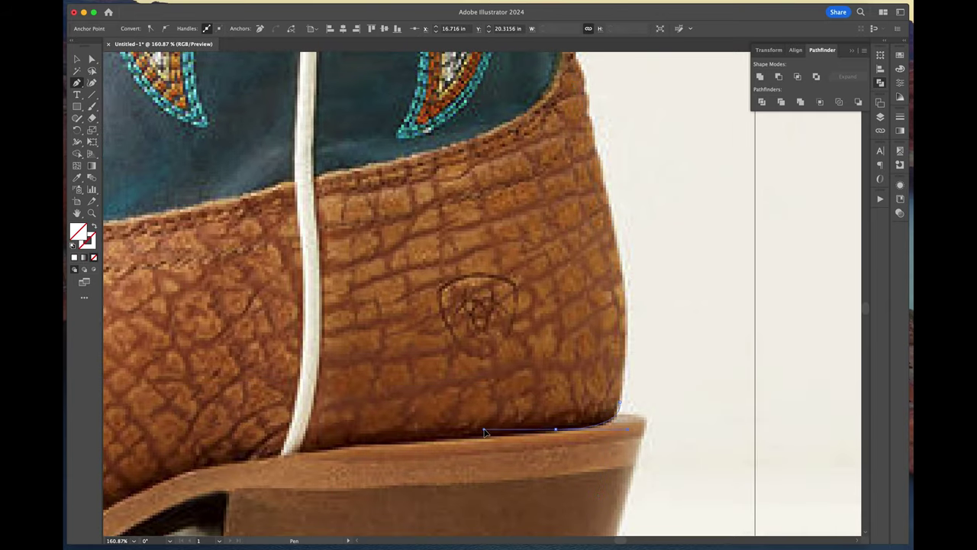
Trace the boot's lower edge along the sole from above the heel block to the arch
scroll(483, 432, "left", 4)
scroll(483, 432, "down", 1)
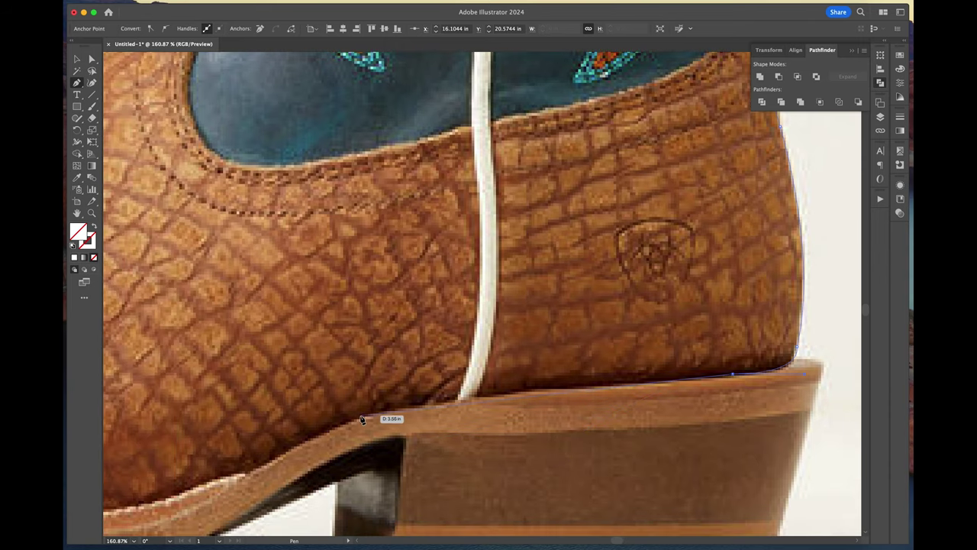
left_click_drag(358, 416, 274, 446)
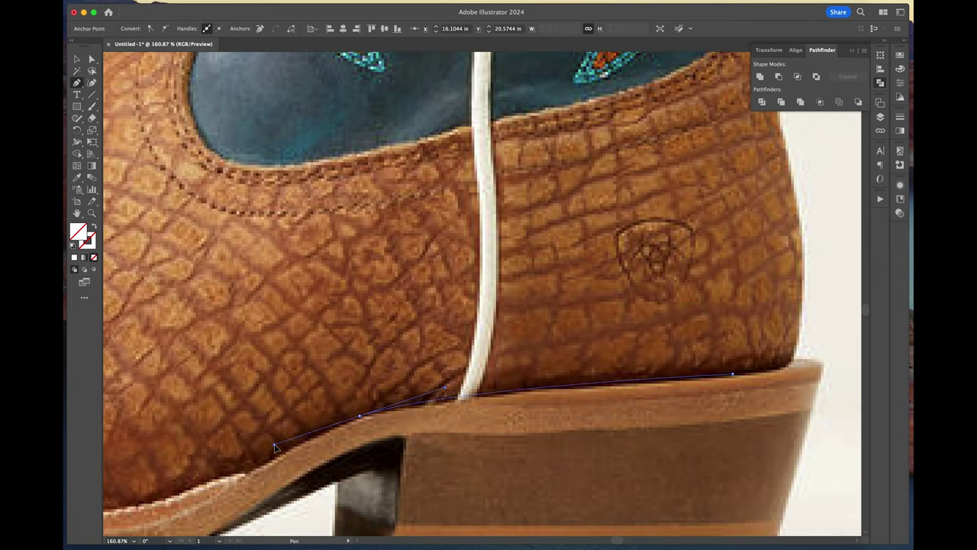
scroll(306, 447, "left", 4)
scroll(305, 447, "down", 1)
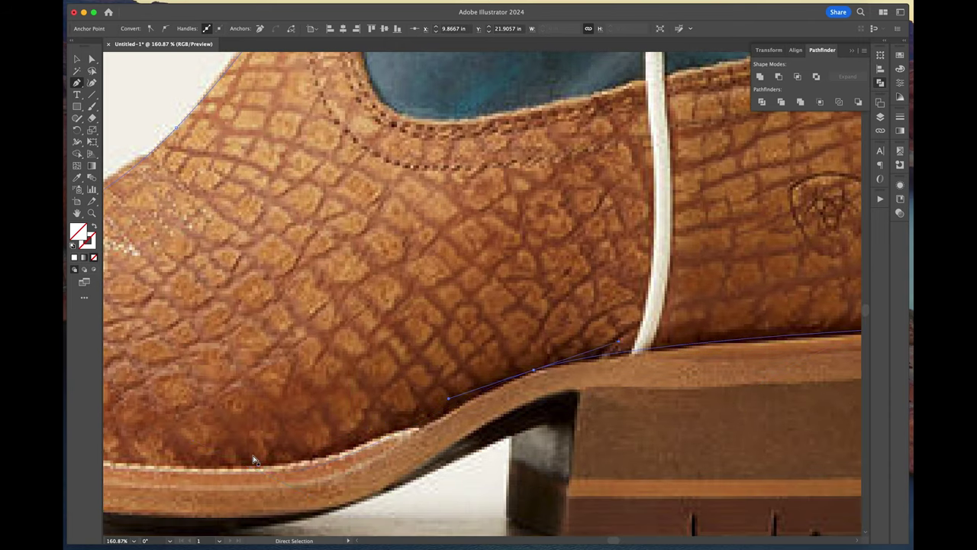
Continue the path past the arch and along the stitched welt, closing the boot outline at the toe
scroll(254, 460, "left", 2)
scroll(482, 439, "left", 3)
scroll(483, 440, "down", 2)
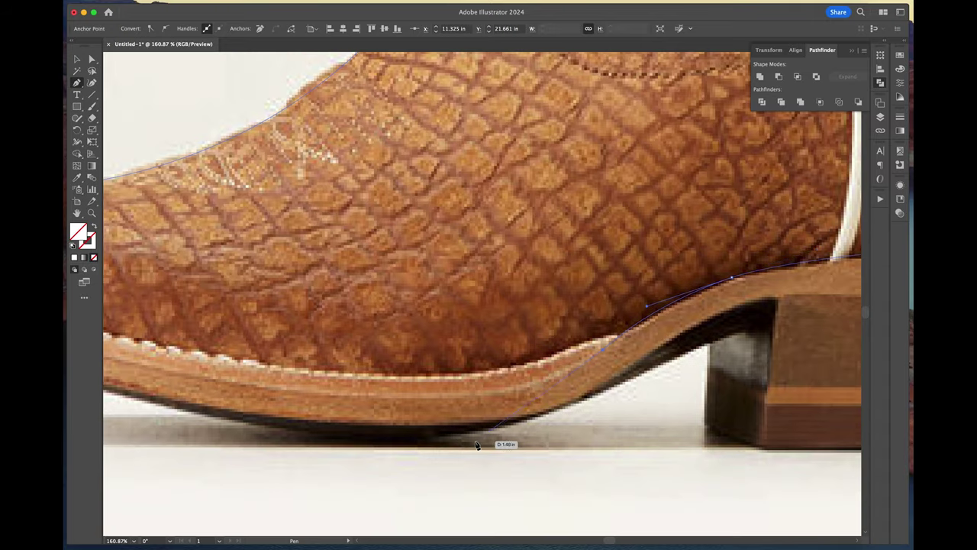
scroll(480, 442, "down", 5)
scroll(458, 439, "left", 1)
left_click(218, 385)
scroll(192, 313, "left", 8)
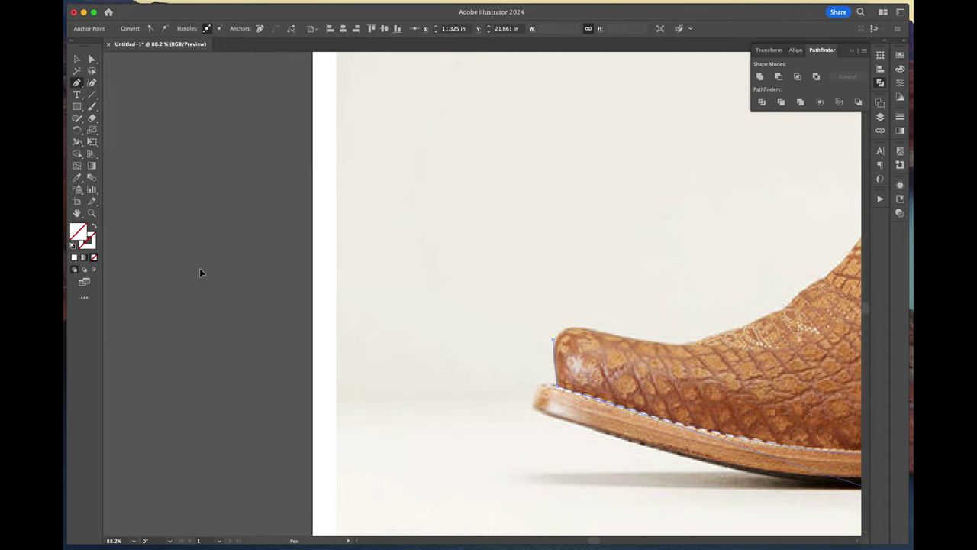
Adjust the curve handle under the forefoot so the outline follows the stitched welt
scroll(222, 283, "right", 5)
scroll(615, 429, "up", 3)
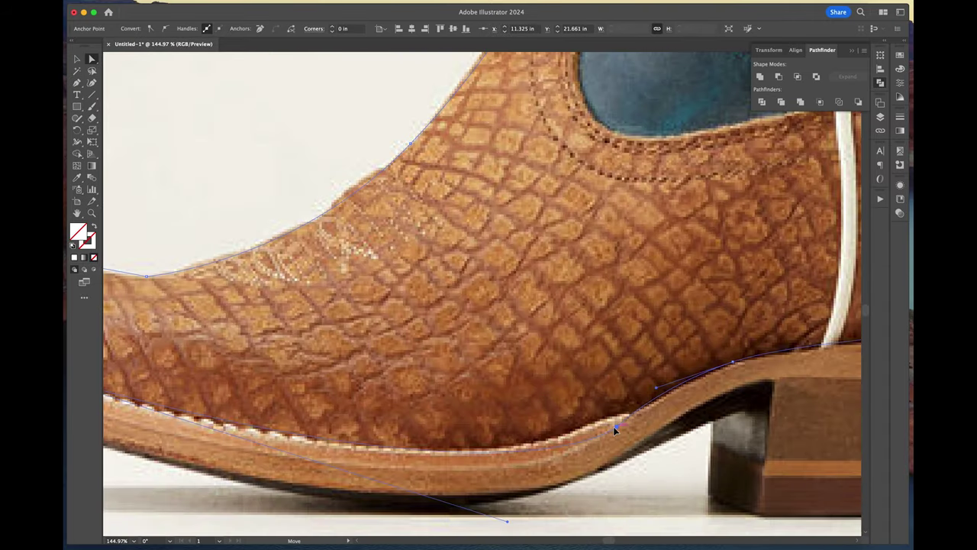
left_click_drag(507, 524, 414, 517)
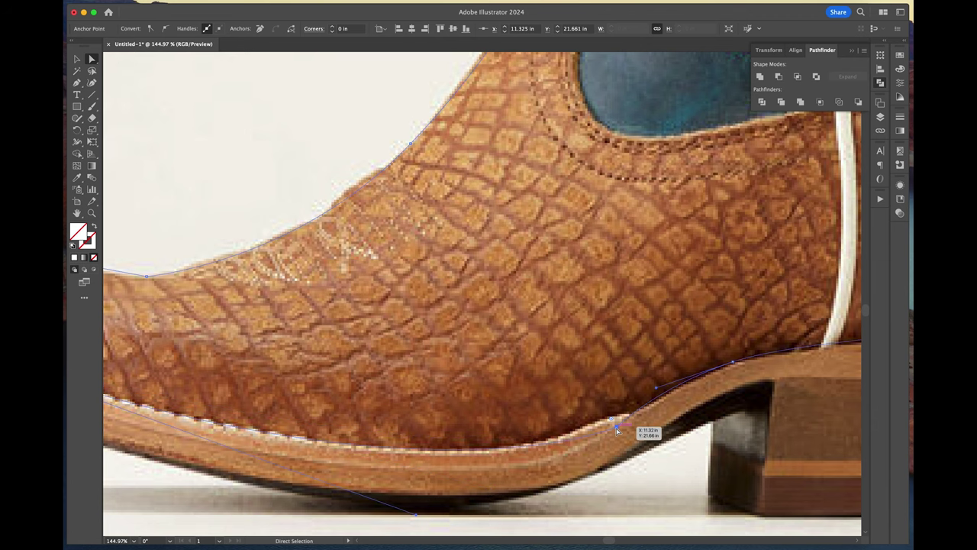
Fill the boot outline with the dark teal sampled from the shaft leather in the photo
scroll(617, 430, "down", 5)
left_click(77, 177)
scroll(264, 224, "down", 3)
left_click(448, 184)
scroll(374, 201, "up", 3)
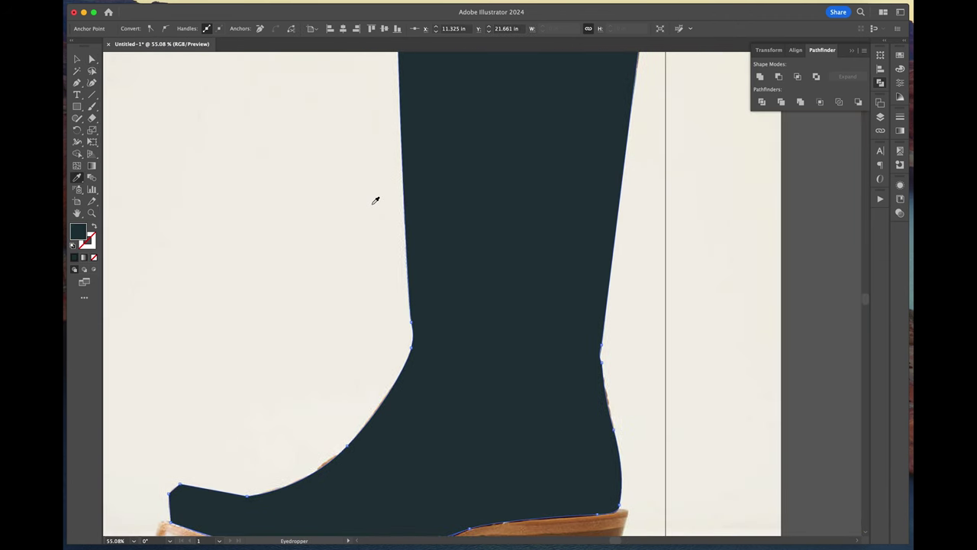
Round the outline's sharp corners at the instep and toe to match the boot's curves
scroll(375, 201, "down", 3)
left_click(92, 59)
scroll(440, 452, "up", 3)
left_click_drag(350, 327, 303, 366)
left_click_drag(238, 412, 233, 284)
left_click_drag(176, 419, 172, 445)
Smooth the outline's corners at the back and front of the ankle
left_click(577, 438)
left_click(580, 290)
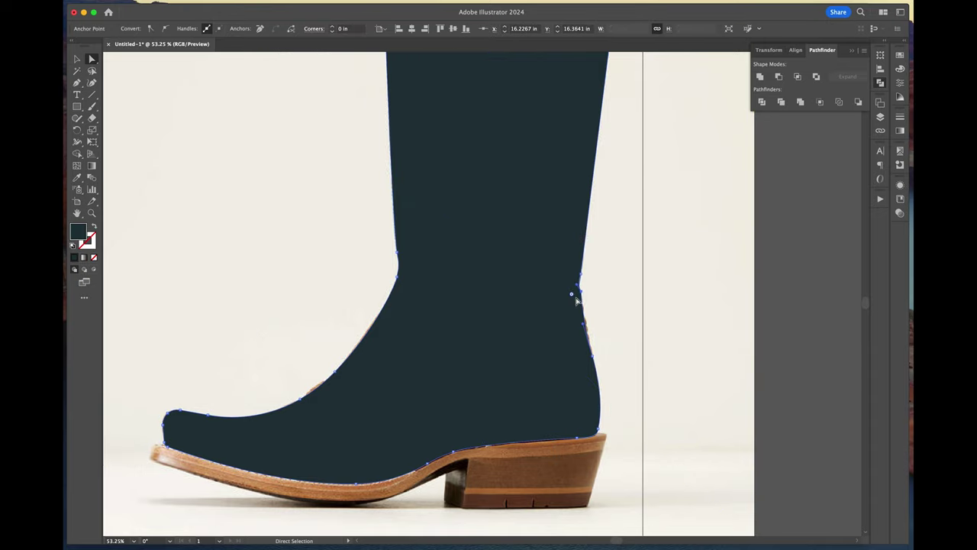
left_click_drag(576, 295, 355, 322)
left_click(399, 278)
left_click(421, 252)
Round the corner points along the upper rim of the boot shaft
scroll(335, 406, "up", 4)
scroll(366, 482, "down", 4)
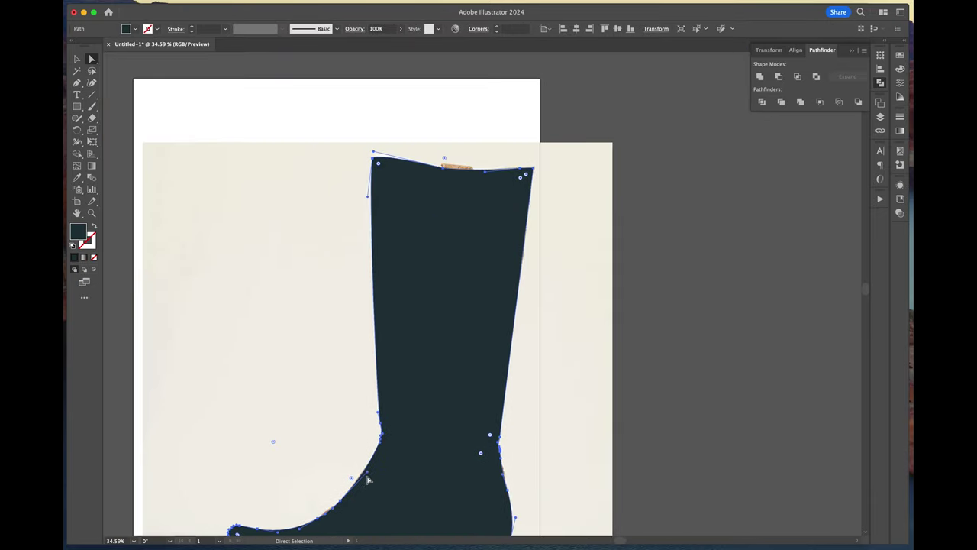
left_click(374, 162)
left_click(528, 170)
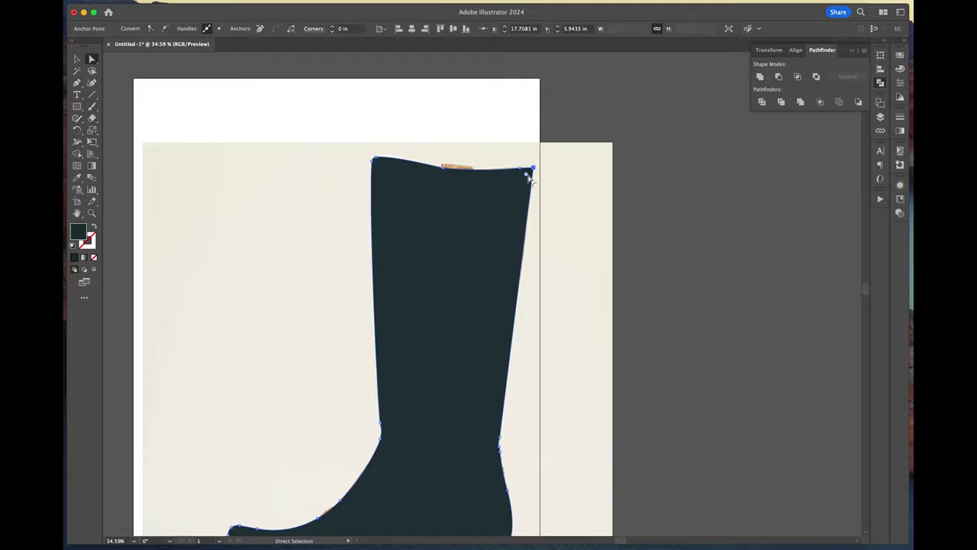
left_click(443, 159)
scroll(427, 183, "down", 3)
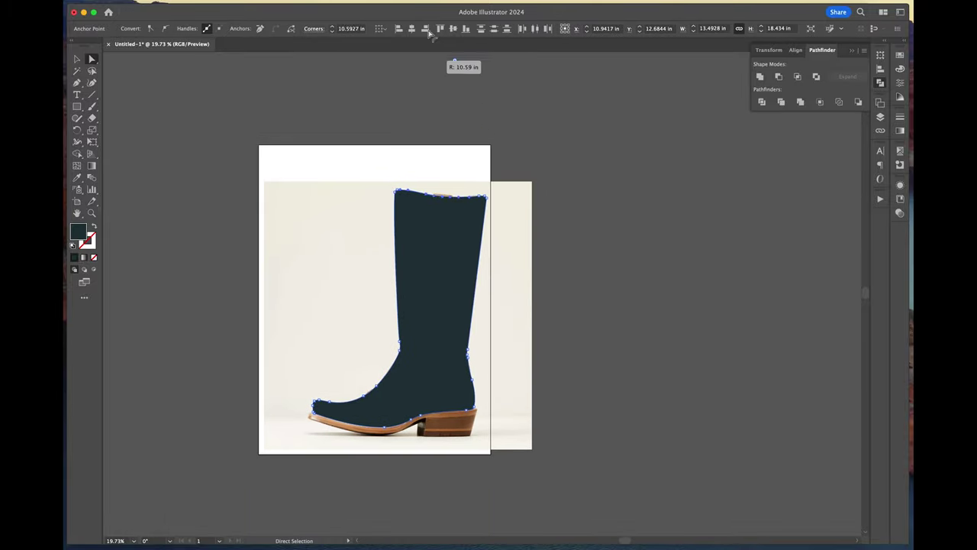
Round the lower rear corner of the boot shape above the heel with a radius of about 0.57 in
scroll(534, 388, "up", 5)
left_click(649, 393)
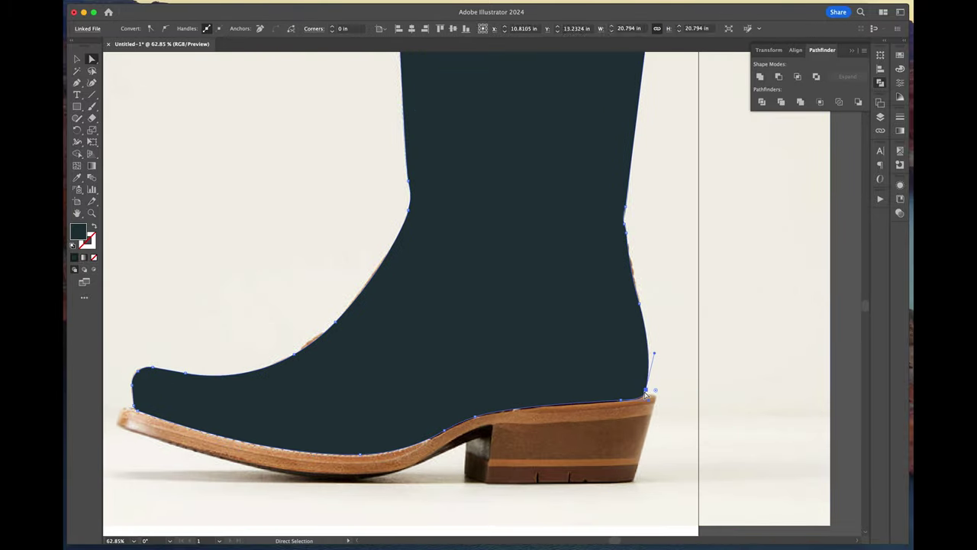
scroll(656, 423, "up", 5)
left_click_drag(652, 432, 652, 429)
left_click(652, 386)
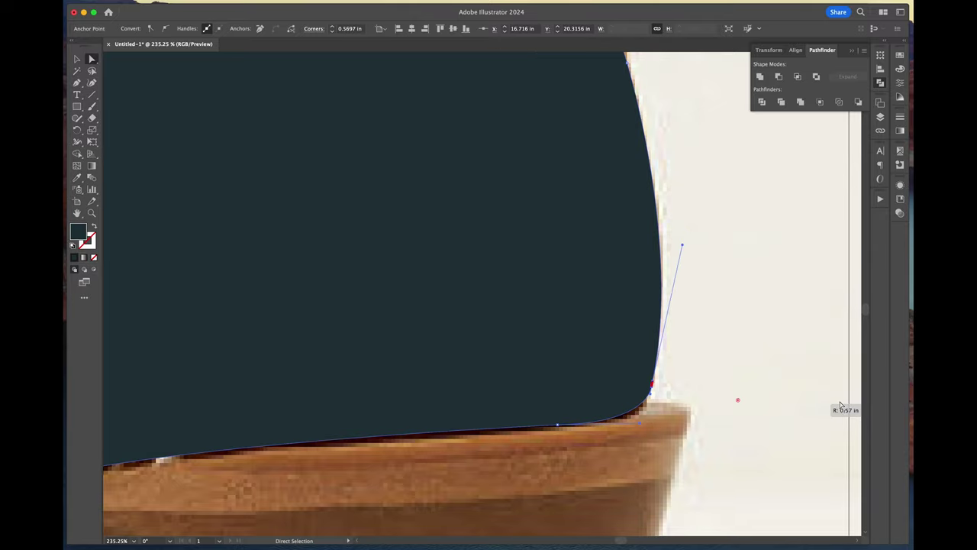
left_click(776, 384)
Remove the reference photo to view the boot silhouette alone, and undo the removal
scroll(777, 383, "down", 5)
key("Delete")
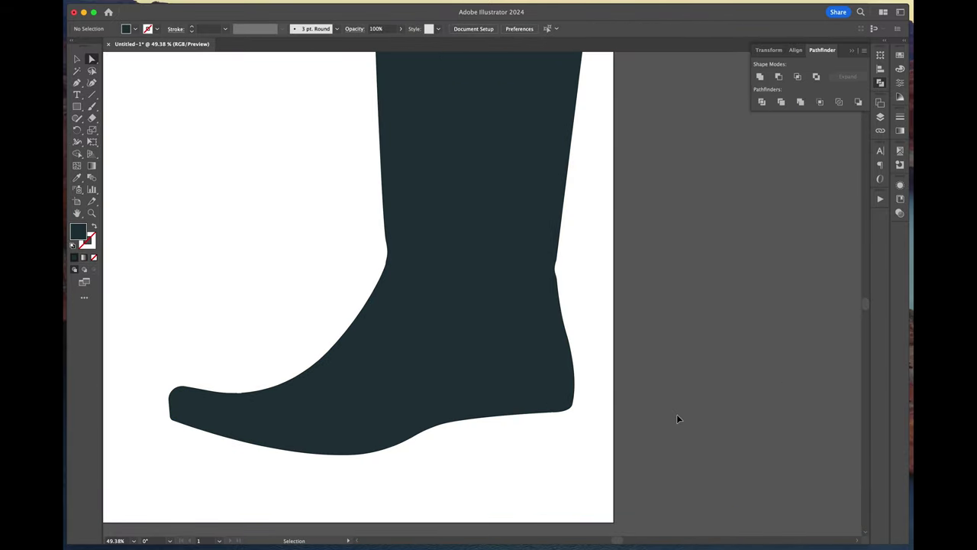
key("super+z")
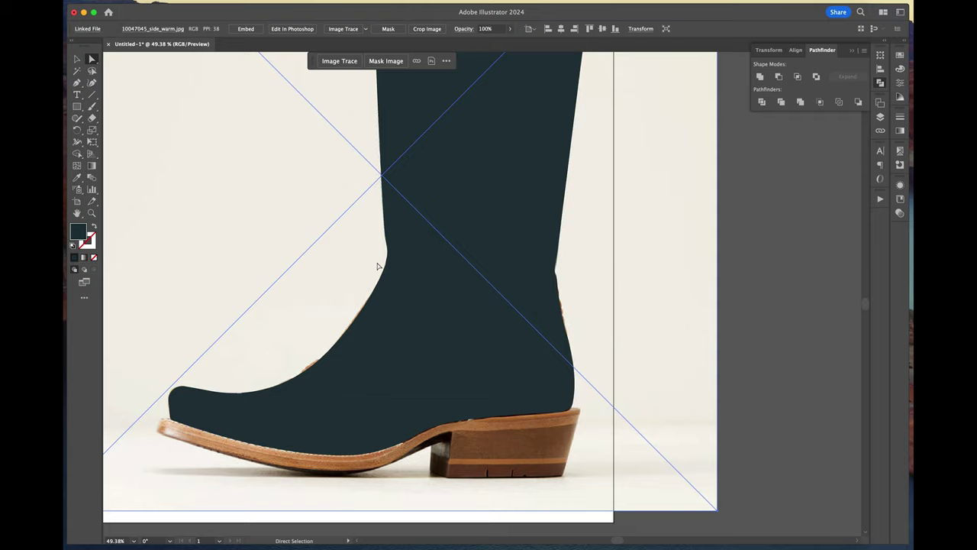
left_click(386, 256)
left_click(385, 227)
left_click(367, 252)
Start a new Pen path for the sole, tracing its toe end and its underside to the ball of the foot
scroll(192, 440, "up", 5)
scroll(288, 402, "right", 1)
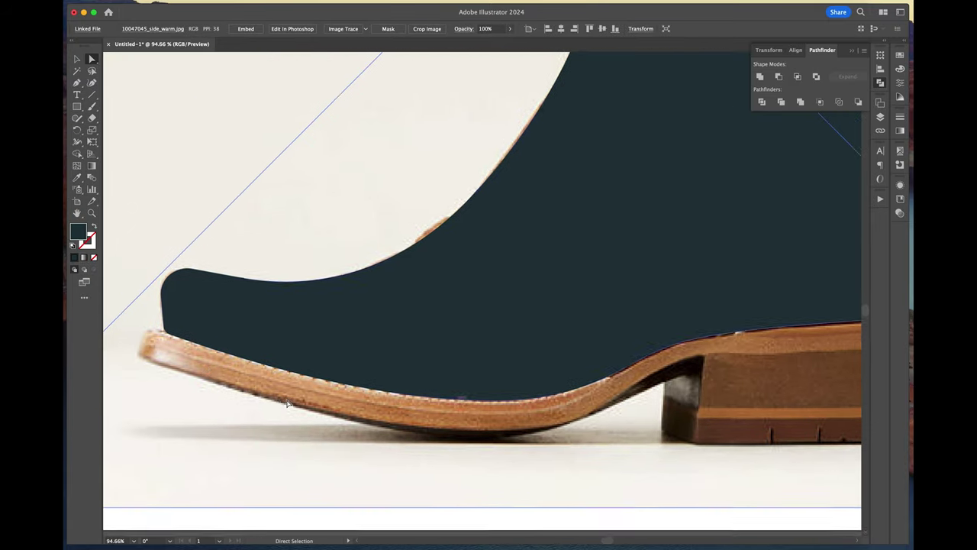
scroll(288, 403, "left", 1)
key("p")
left_click(150, 330)
left_click(145, 354)
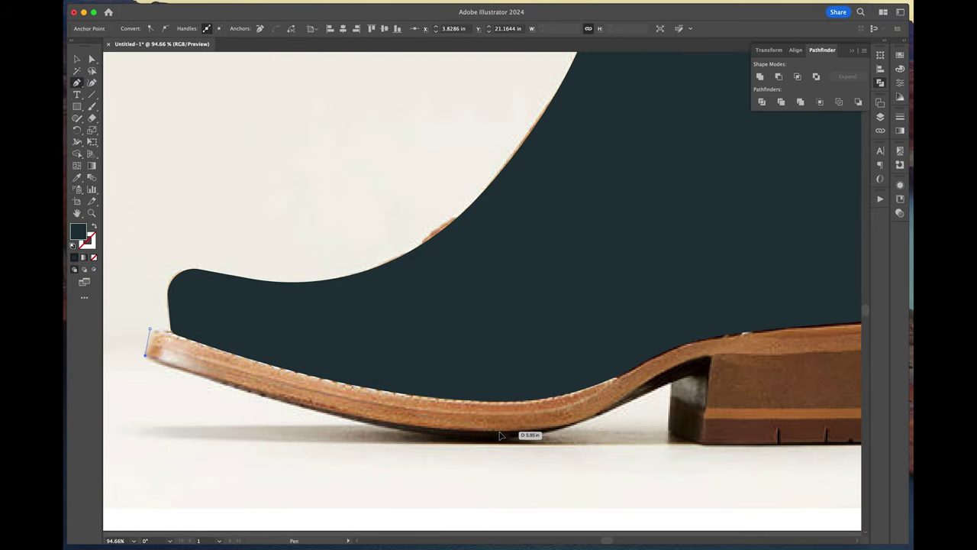
left_click_drag(500, 432, 649, 426)
scroll(706, 374, "right", 3)
left_click(392, 447)
Sample the sole's brown from the photo for the new path and swap it from fill to stroke
left_click(76, 177)
left_click(324, 421)
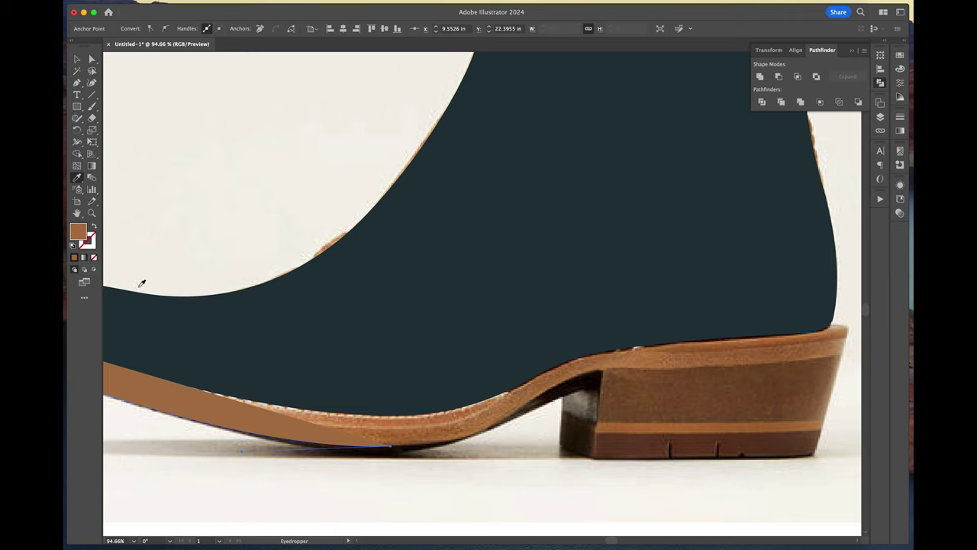
key("shift+x")
Continue the sole path along the arch and beneath the heel seat, up around the sole's rear end
key("p")
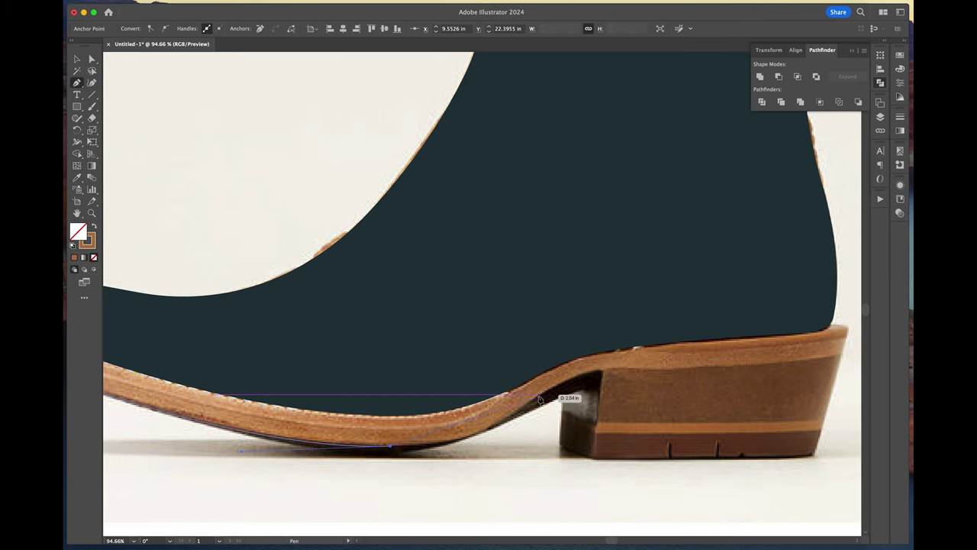
left_click_drag(539, 396, 588, 344)
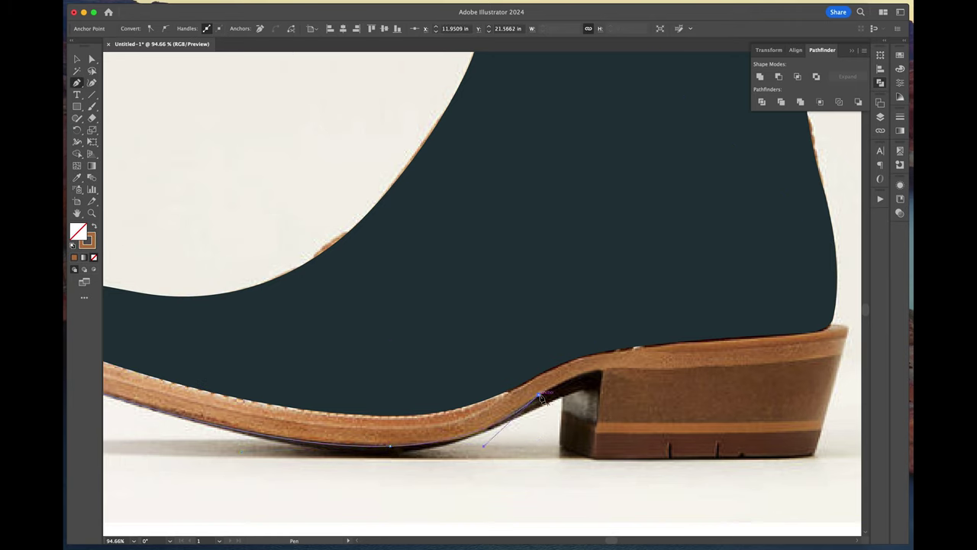
scroll(646, 372, "right", 3)
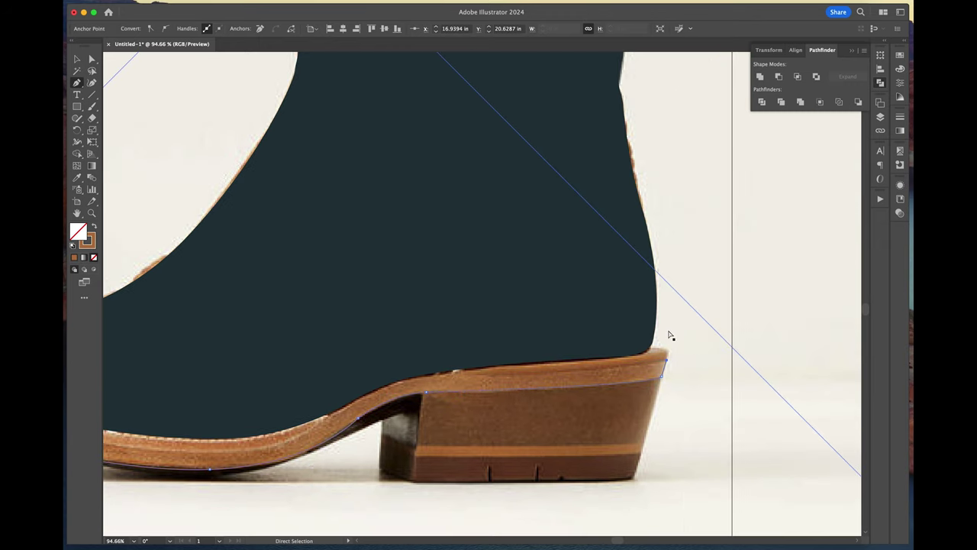
key("super+z")
key("z")
key("p")
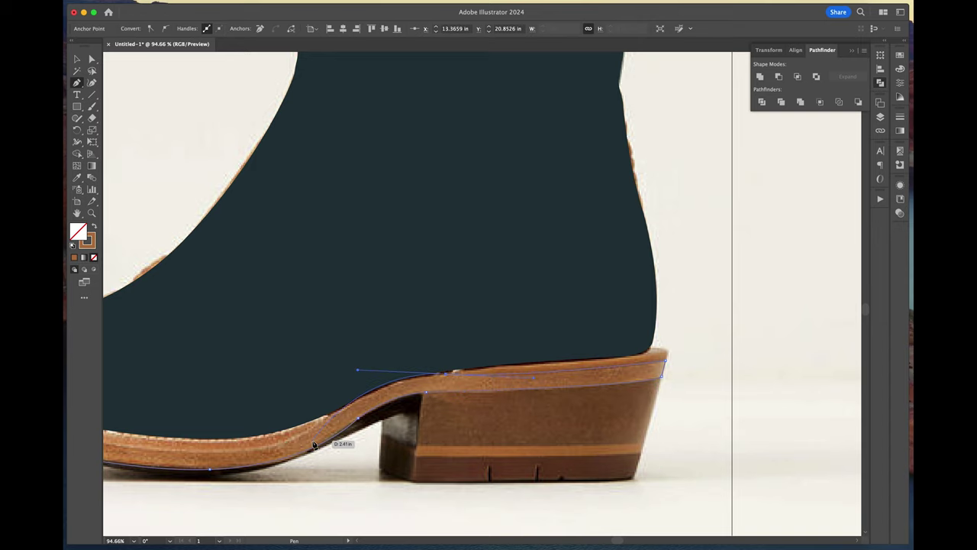
Trace the sole's upper edge back to the toe, close the path and make the brown its fill
left_click_drag(311, 451, 570, 390)
left_click(367, 418)
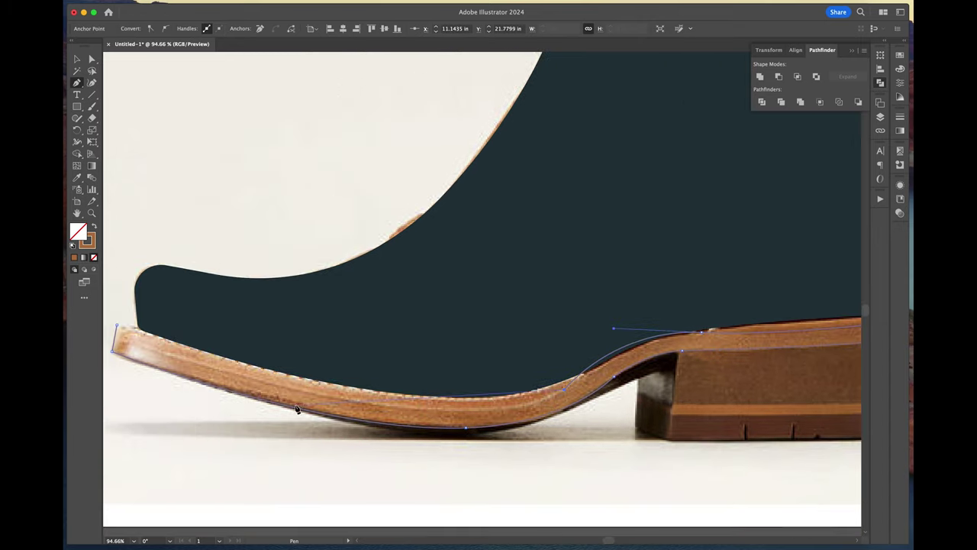
left_click_drag(290, 385, 256, 332)
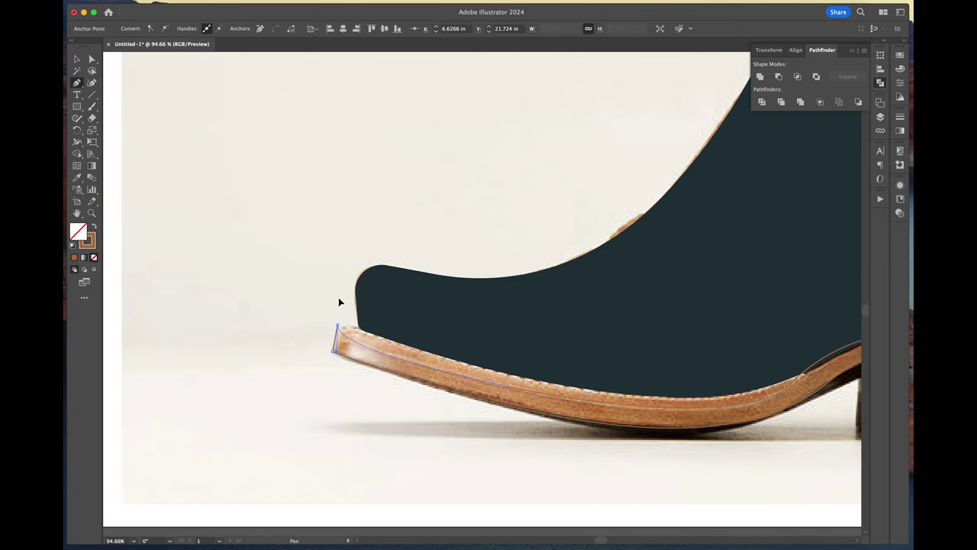
left_click(93, 227)
scroll(481, 288, "right", 5)
Lower the upper corner of the sole's toe end slightly and round the upper edge's bend at the arch to about 4.09 in
left_click(91, 59)
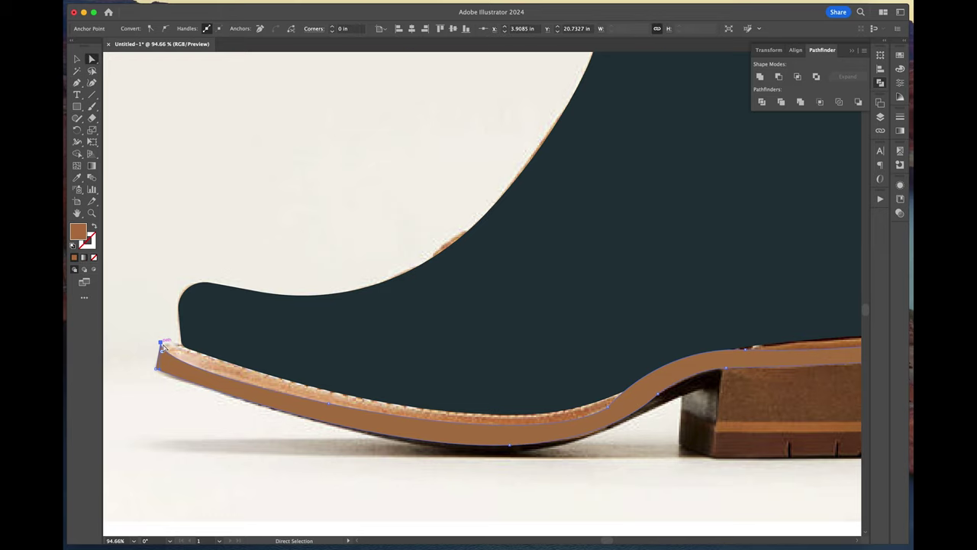
left_click_drag(160, 343, 171, 365)
left_click(162, 352)
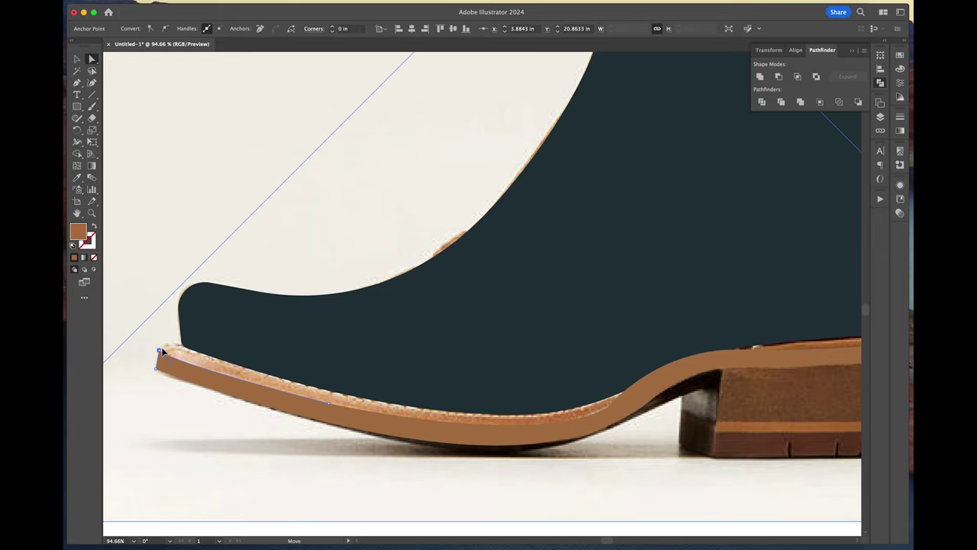
left_click(369, 432)
scroll(369, 432, "down", 2)
left_click(489, 422)
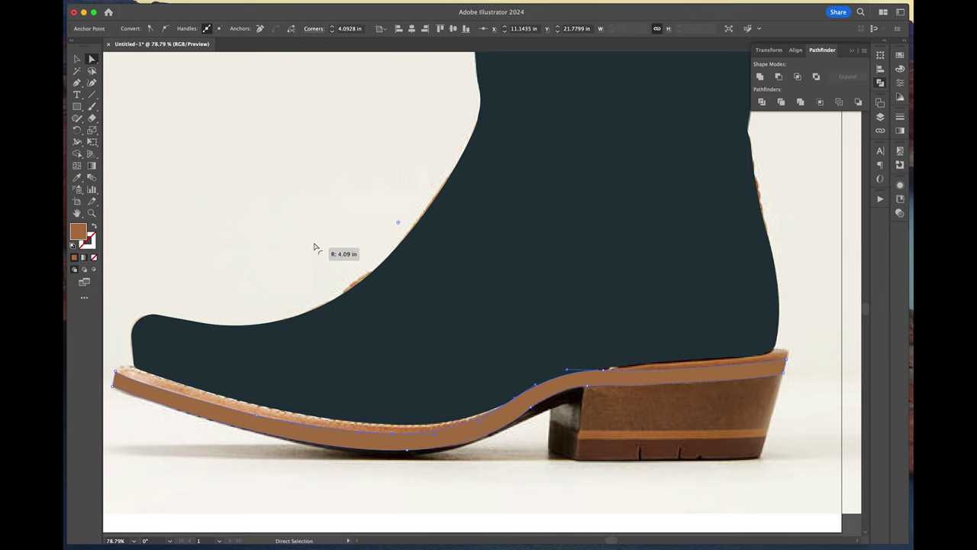
Adjust the sole's arch curve and round its end corners, giving the toe corners a radius of about 0.03 in
left_click(519, 480)
left_click(519, 419)
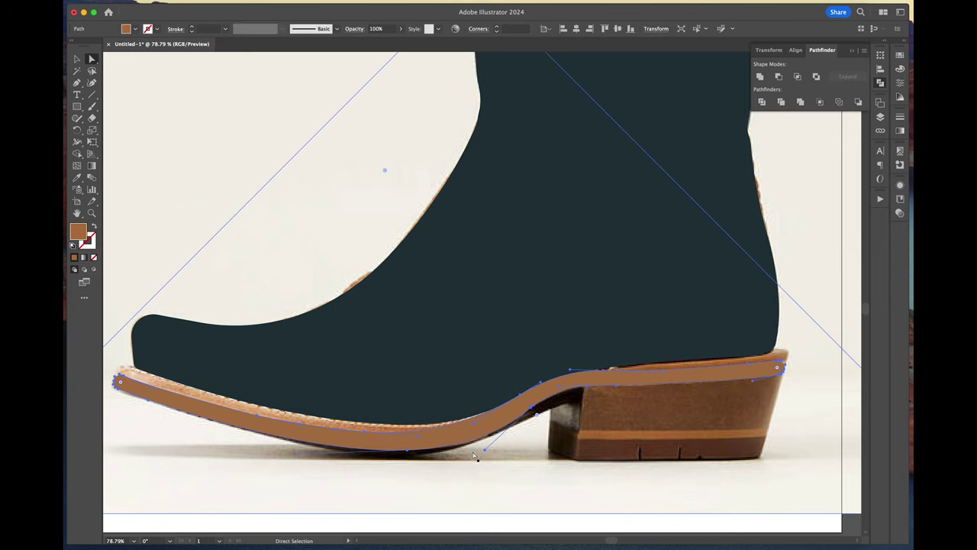
left_click_drag(477, 454, 480, 457)
left_click(519, 456)
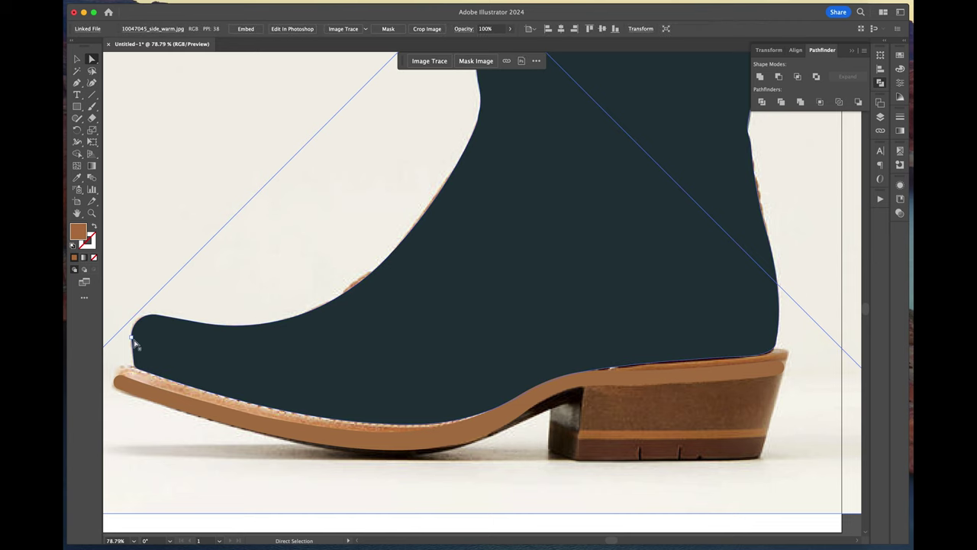
scroll(136, 343, "up", 3)
left_click(155, 370)
left_click_drag(150, 370, 154, 366)
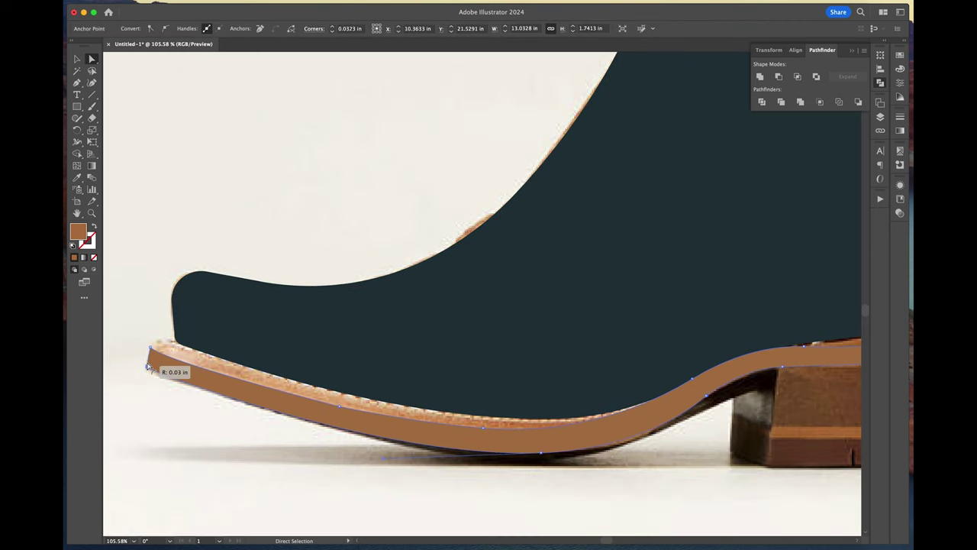
Start a Pen path for the light welt at the toe end, just above the brown sole
key("p")
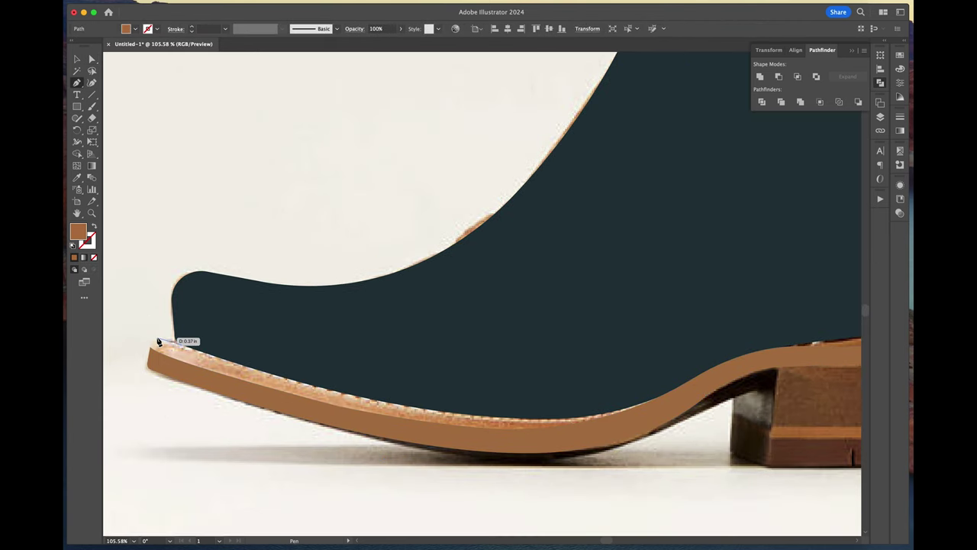
left_click(151, 348)
left_click_drag(508, 435, 819, 466)
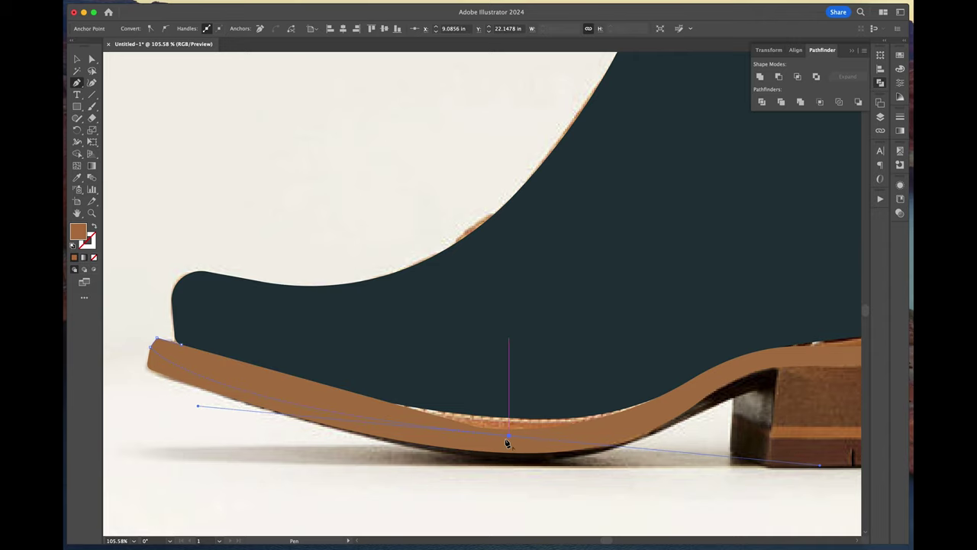
left_click(508, 436)
key("super+z")
key("super+z")
Run the welt path roughly inside the brown sole to the heel, around the rear end and onto the boot body
left_click(172, 371)
left_click(541, 452)
left_click(673, 399)
scroll(673, 400, "right", 6)
scroll(673, 401, "up", 1)
left_click(554, 396)
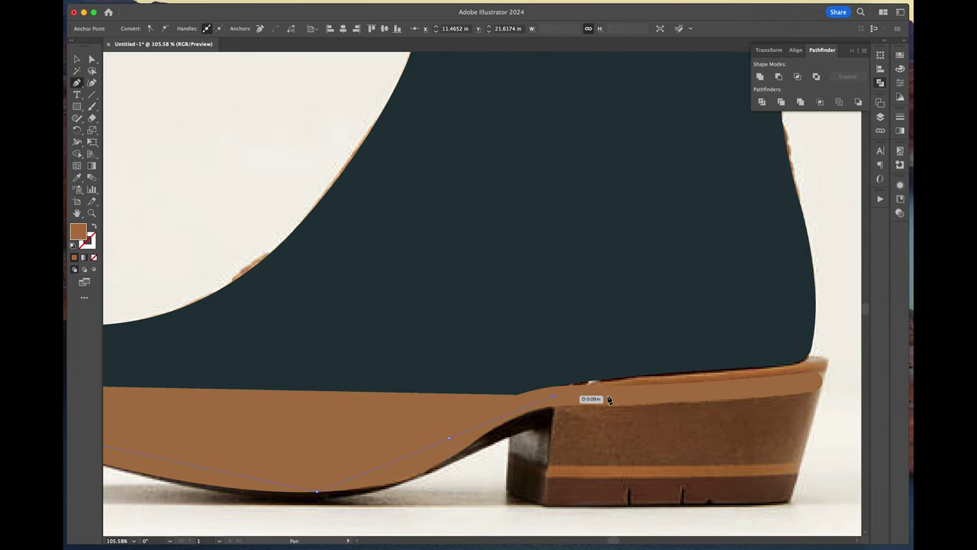
left_click_drag(824, 384, 827, 351)
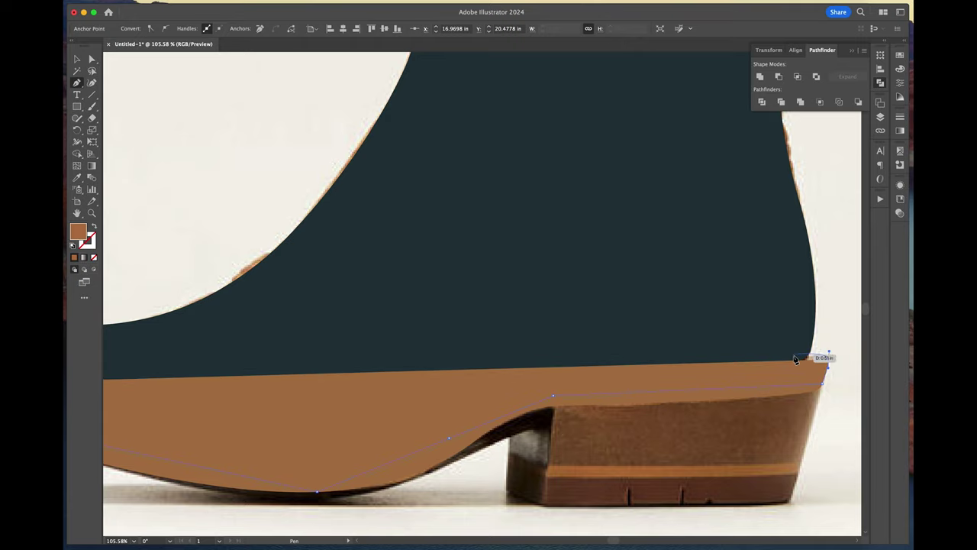
left_click(794, 357)
Close the welt shape at the toe, fill it with light tan sampled from the photo and place it behind the boot and sole
scroll(792, 359, "left", 6)
left_click(94, 226)
key("i")
left_click(273, 389)
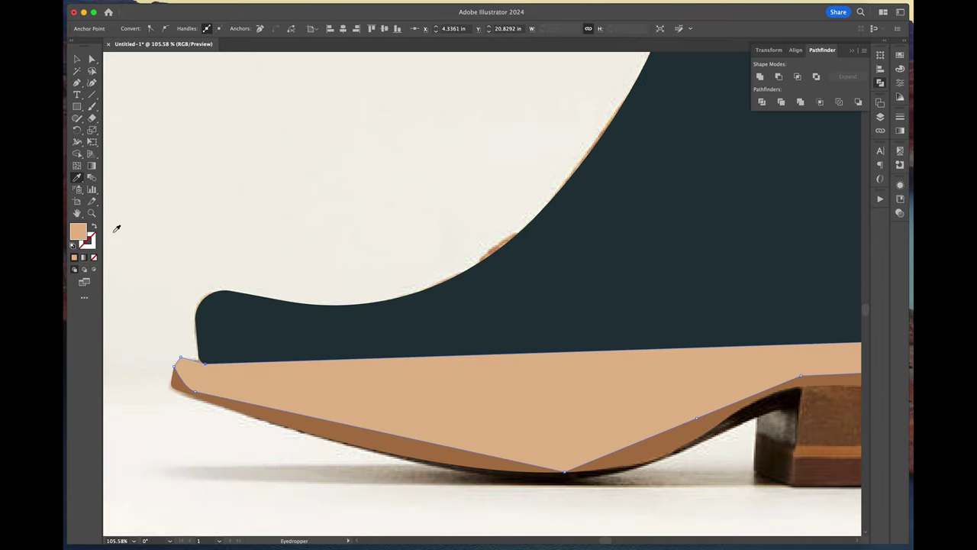
key("shift+super+bracketleft")
key("super+bracketright")
Adjust the welt's rear end above the heel, rounding its upper corner
scroll(283, 277, "down", 3)
scroll(286, 274, "right", 5)
left_click(91, 59)
left_click(731, 369)
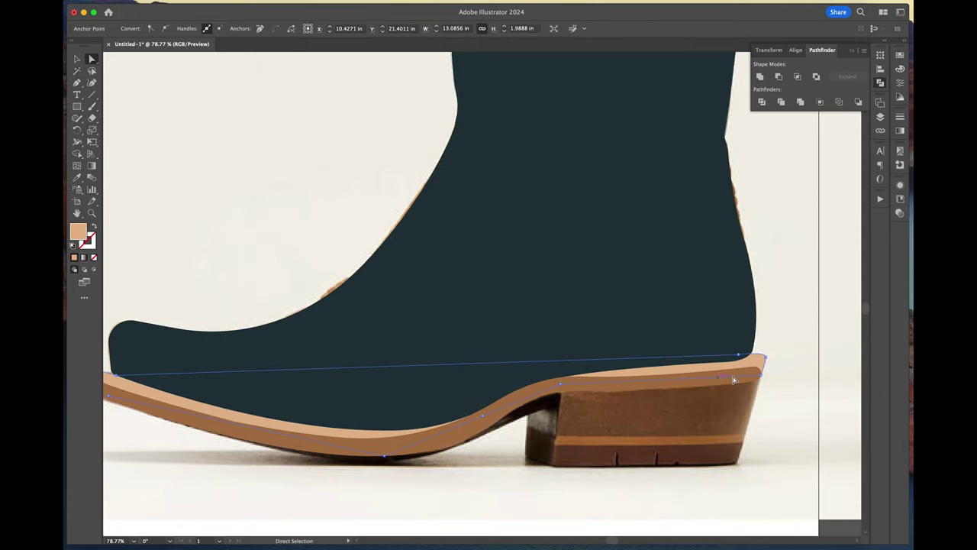
left_click(734, 376)
Round the welt's upper toe corner and raise the neighbouring anchor beneath the boot's toe
scroll(722, 372, "left", 5)
left_click(276, 380)
scroll(276, 377, "up", 5)
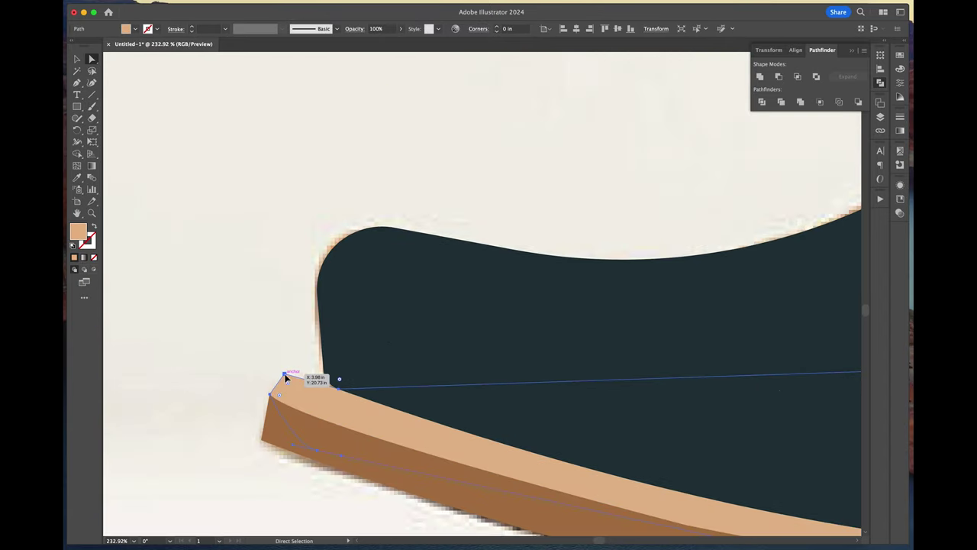
left_click(285, 377)
left_click_drag(291, 386, 341, 379)
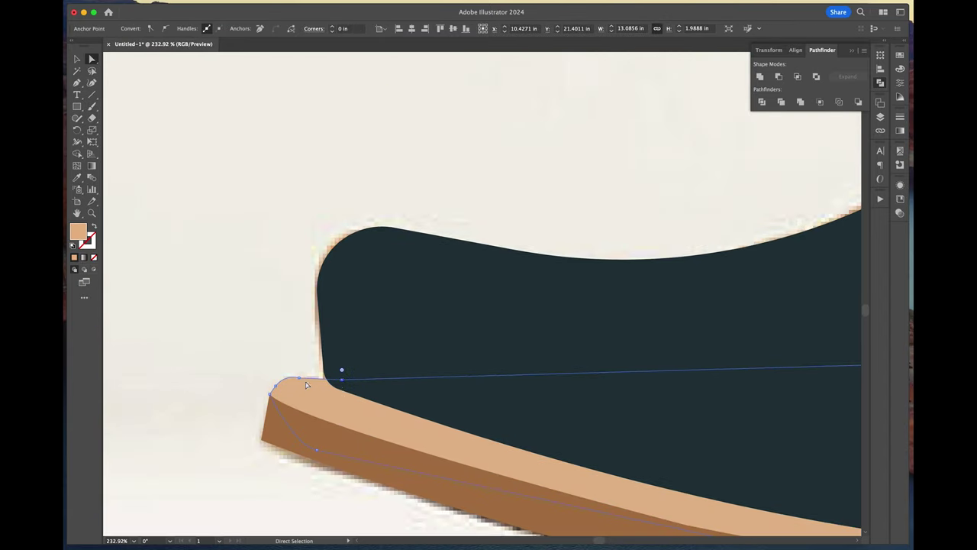
Delete the rounded corner's anchors at the welt's toe and redraw that end with the Pen tool as one sharp corner
left_click(295, 378)
left_click(298, 378)
key("Delete")
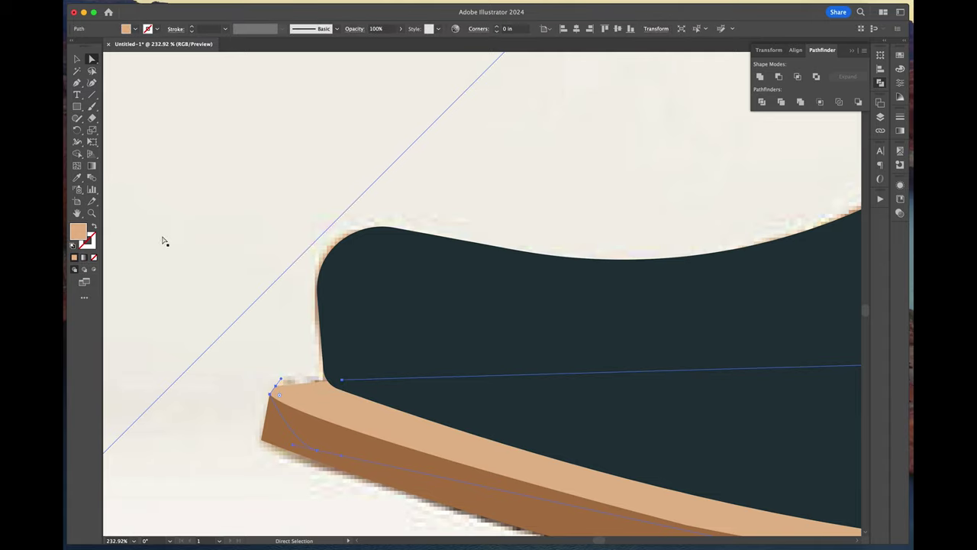
left_click(276, 386)
key("Delete")
left_click(78, 83)
left_click(341, 379)
left_click(276, 377)
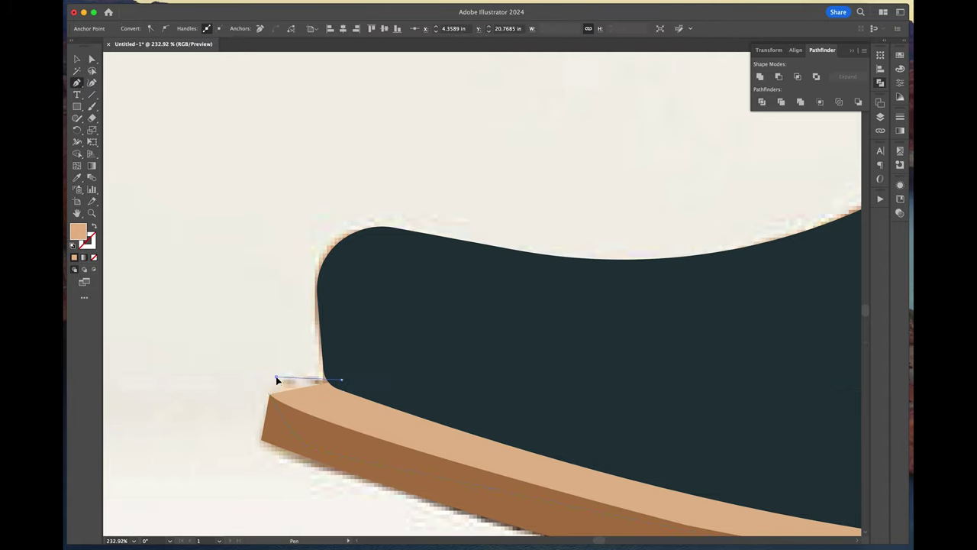
left_click(270, 393)
Round the redrawn upper corner of the welt's toe end
left_click(92, 59)
left_click(275, 377)
left_click_drag(283, 388, 301, 399)
left_click(244, 337)
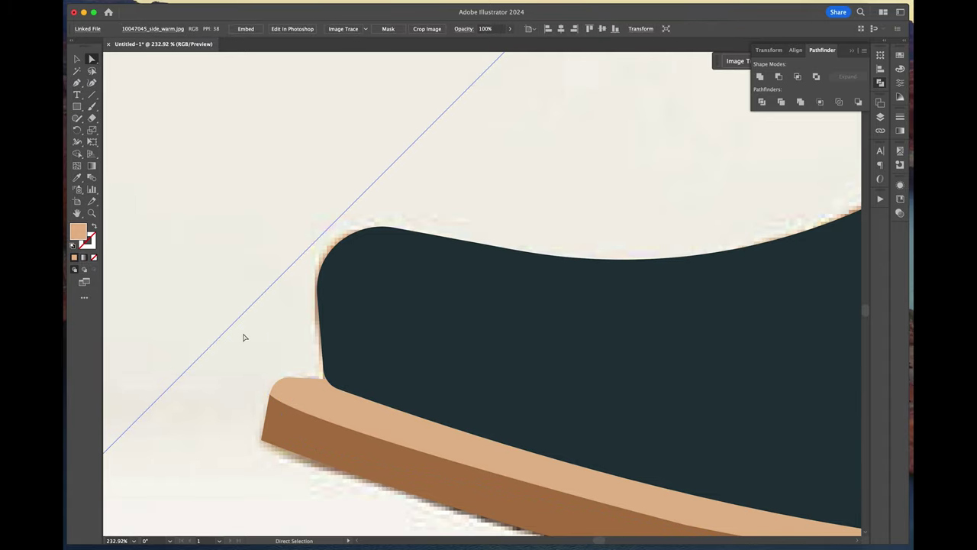
Draw the heel block's four-sided side face below the sole with the Pen tool and fill it with dark brown from the photo
scroll(244, 337, "down", 10)
scroll(283, 375, "up", 3)
scroll(580, 481, "up", 5)
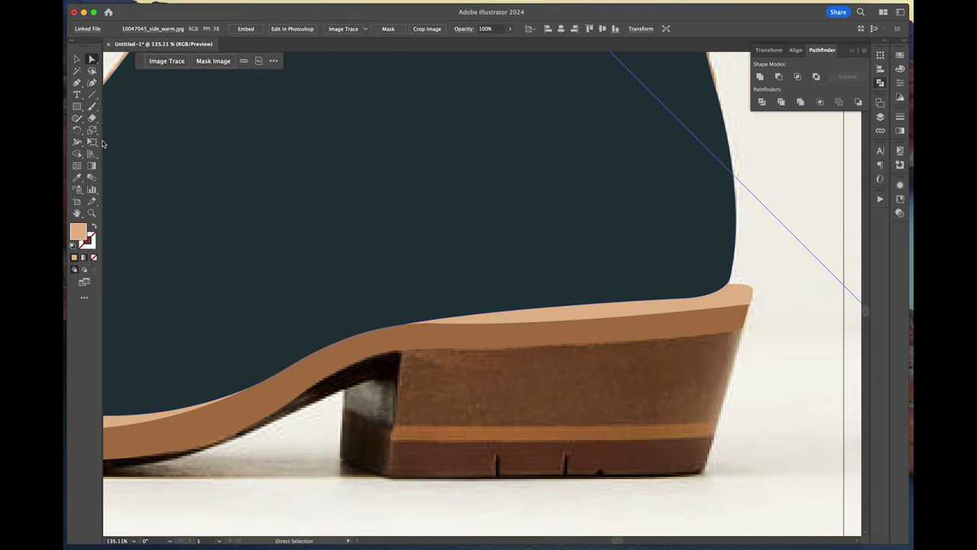
key("p")
left_click(398, 351)
left_click(393, 423)
left_click(718, 420)
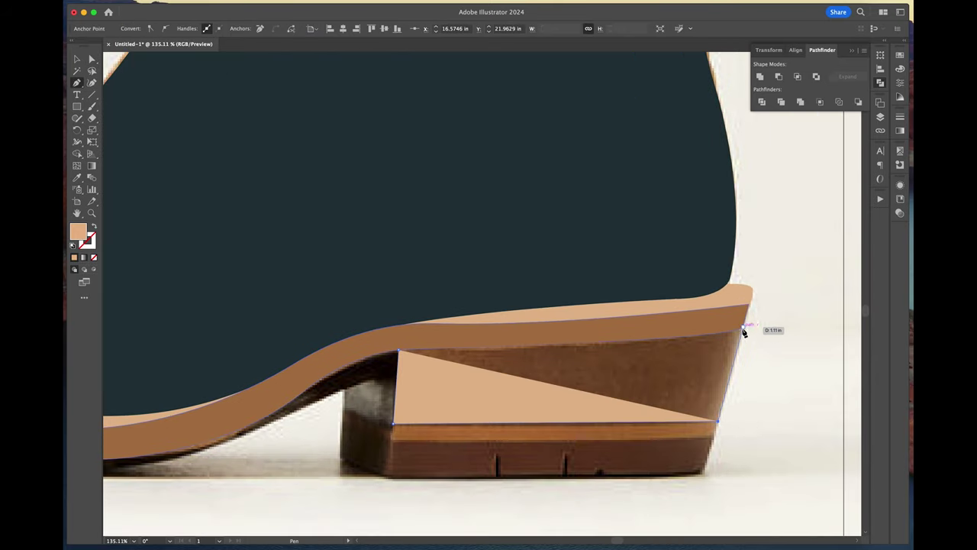
left_click(742, 328)
left_click(399, 351)
left_click(538, 400)
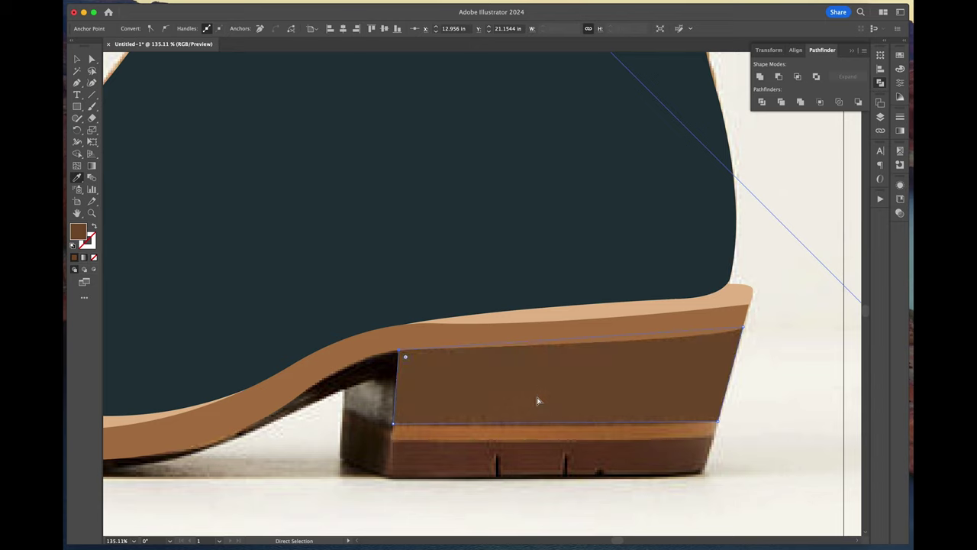
Draw the thin stripe directly below the heel block and fill it with the sole's brown
left_click(712, 440)
left_click(393, 440)
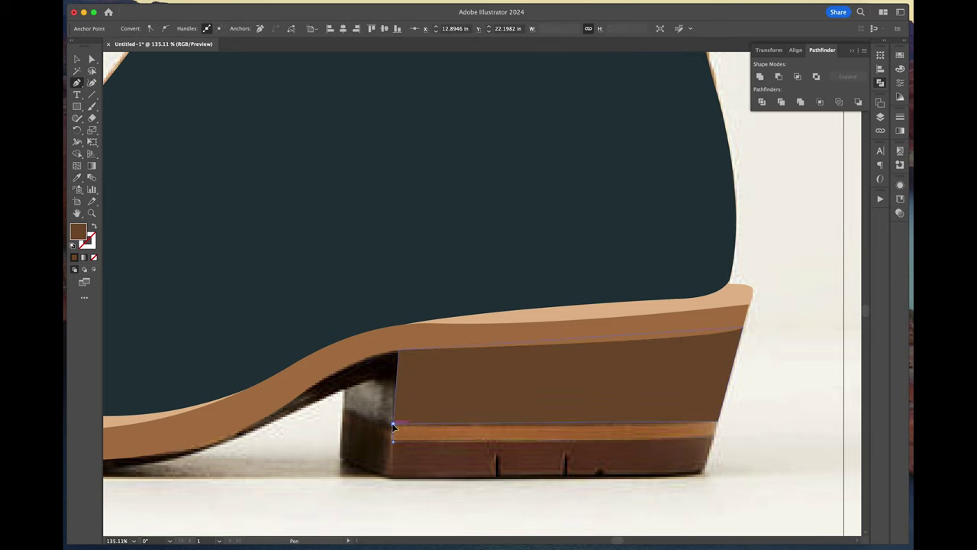
left_click(393, 423)
left_click(717, 421)
left_click(78, 179)
left_click(216, 423)
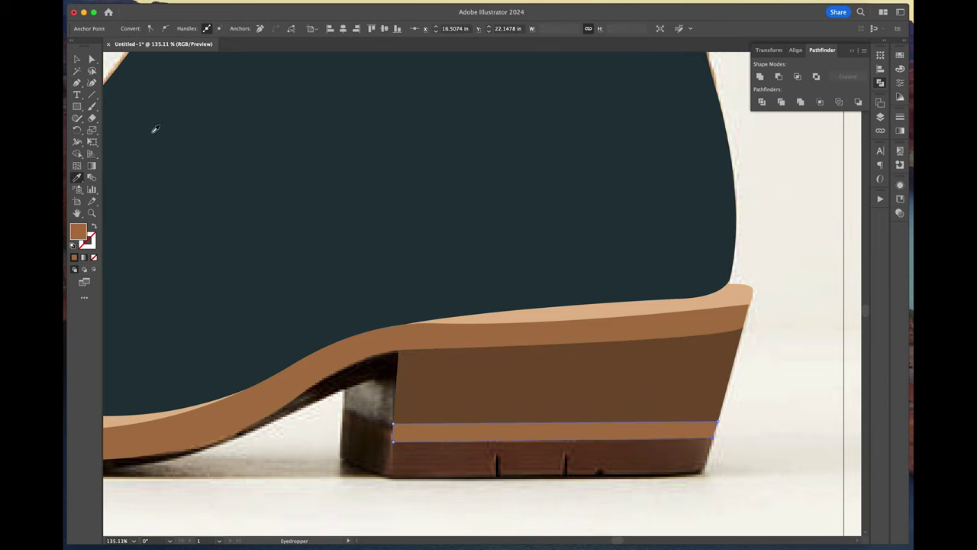
Trace the bottom edge of the heel's lowest layer with the Pen tool, including two tall narrow notches and one small notch
scroll(458, 389, "left", 5)
scroll(508, 395, "right", 5)
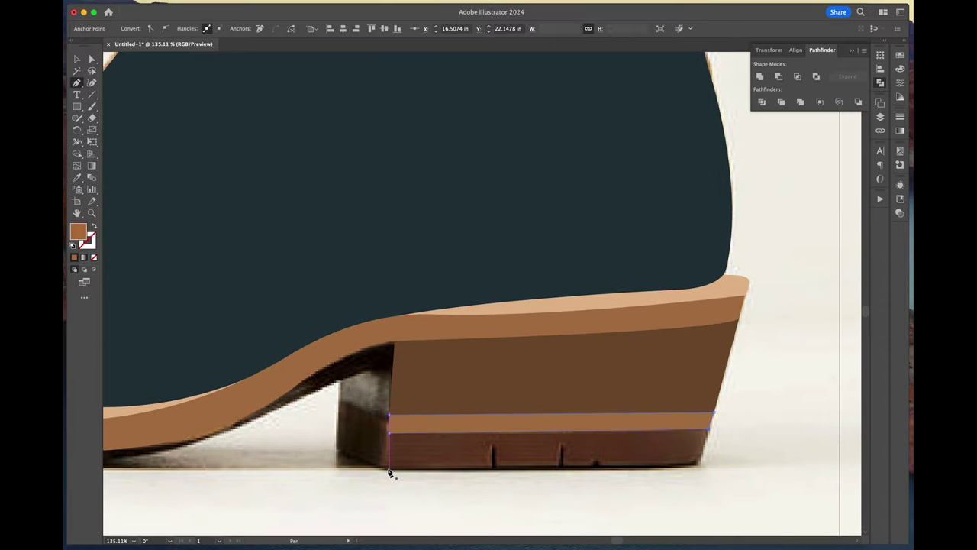
left_click(390, 469)
left_click(493, 468)
left_click(492, 445)
left_click(493, 468)
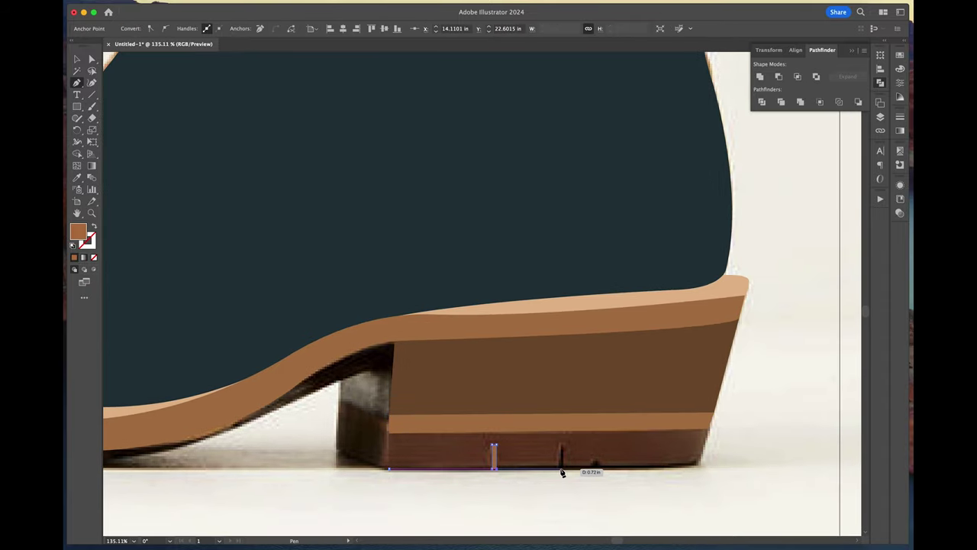
left_click(562, 444)
left_click(562, 468)
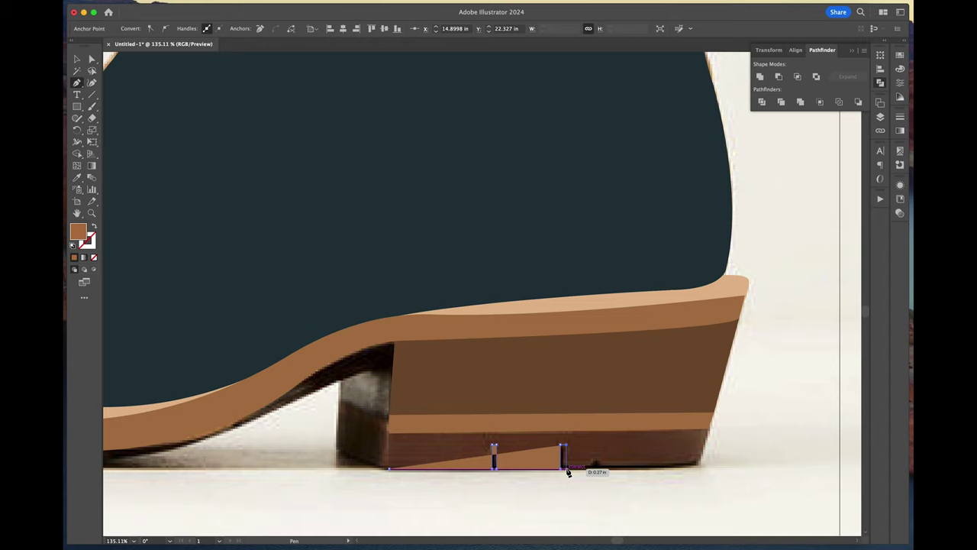
left_click(594, 464)
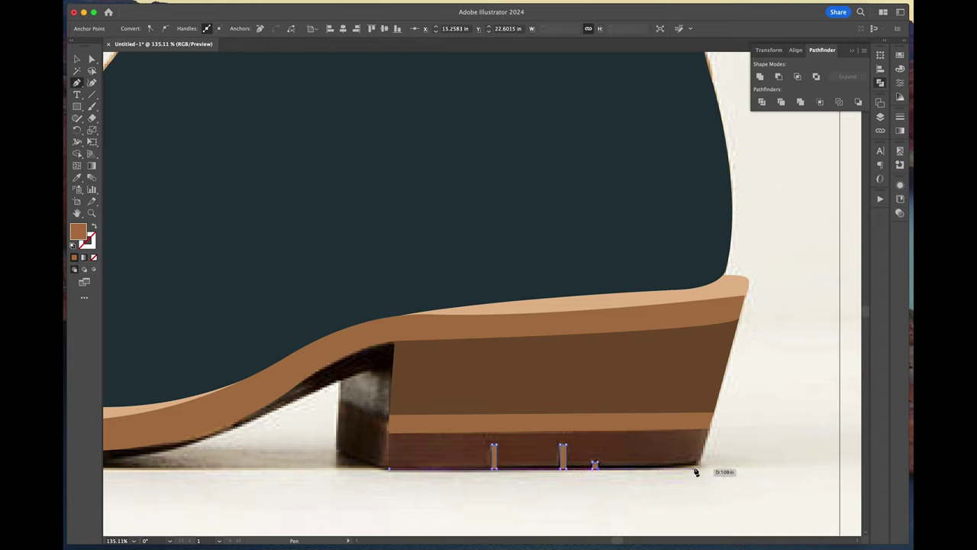
Close the lowest heel layer along the stripe's lower edge and fill it with a dark reddish brown sampled from the photo
left_click(708, 429)
left_click(389, 432)
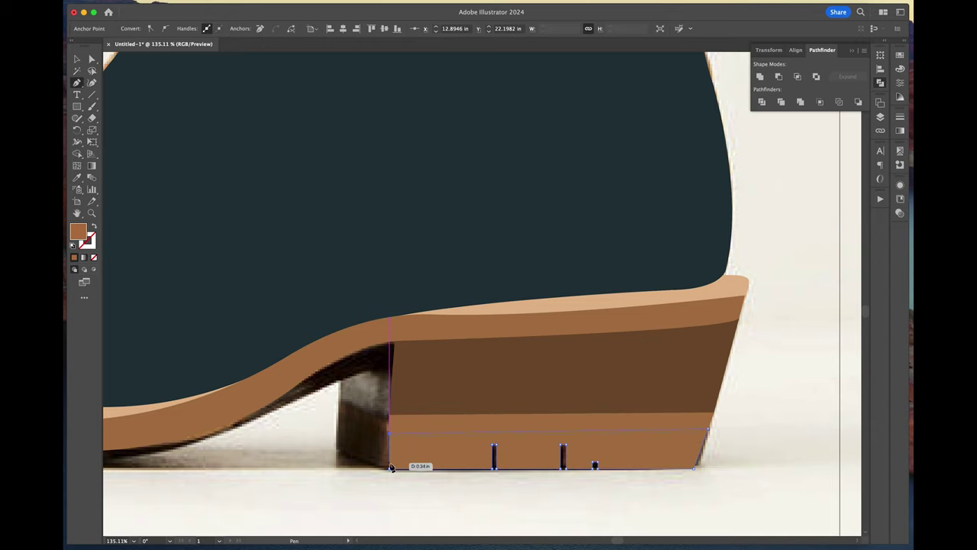
left_click(389, 468)
left_click(94, 226)
key("i")
left_click(420, 439)
Draw a narrow four-point band across the heel's front face, continuing the side stripe
key("p")
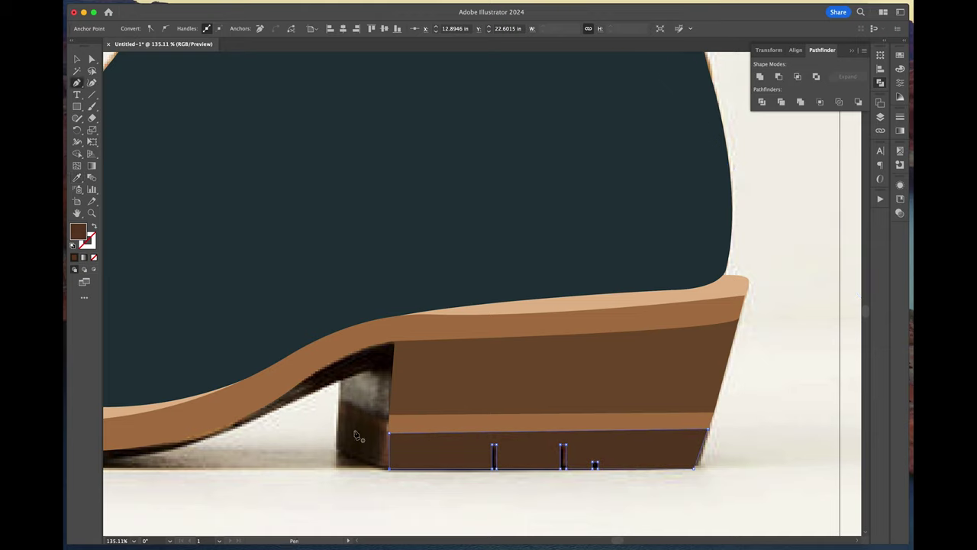
left_click(338, 399)
left_click(390, 418)
left_click(389, 432)
left_click(338, 415)
left_click(338, 399)
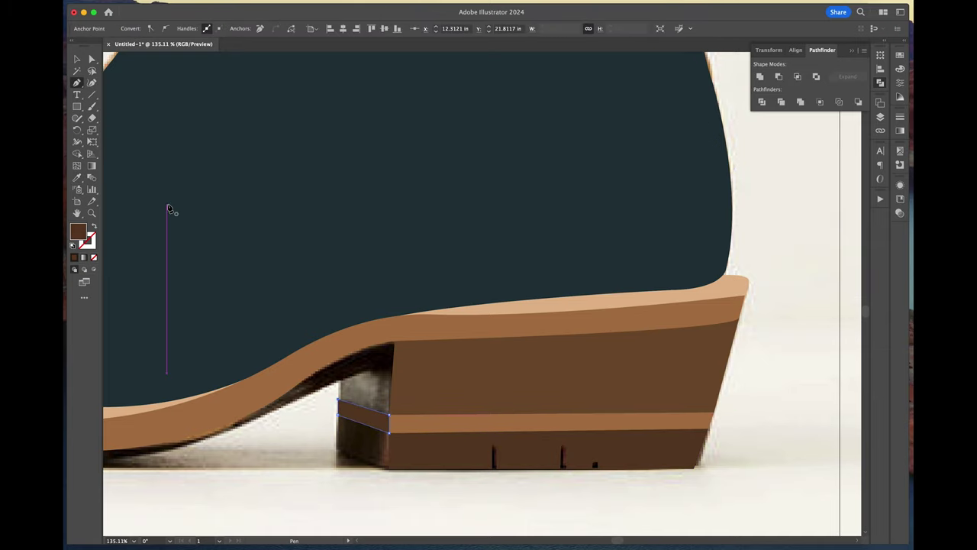
Draw a four-point shape over the lowest front face of the heel, directly below the front band
left_click(338, 450)
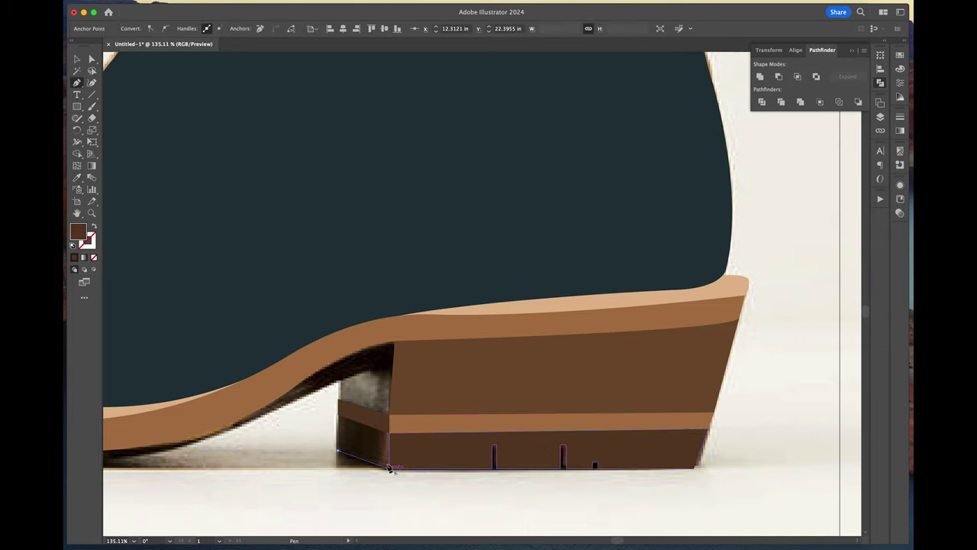
left_click(389, 469)
left_click(389, 433)
left_click(338, 417)
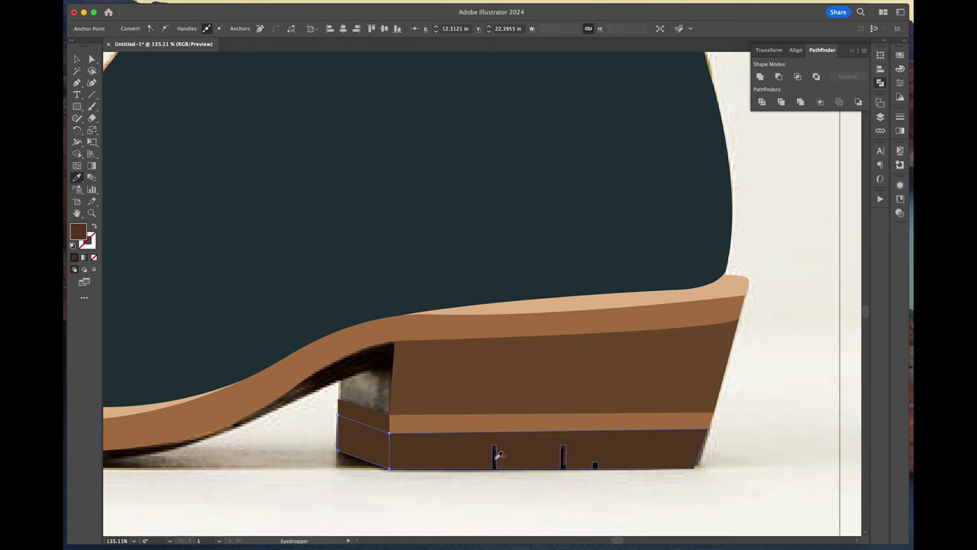
Fill the heel's lower front face with a dark reddish brown sampled from the shadow under the boot's arch
left_click(375, 370)
left_click(374, 370)
left_click(375, 366)
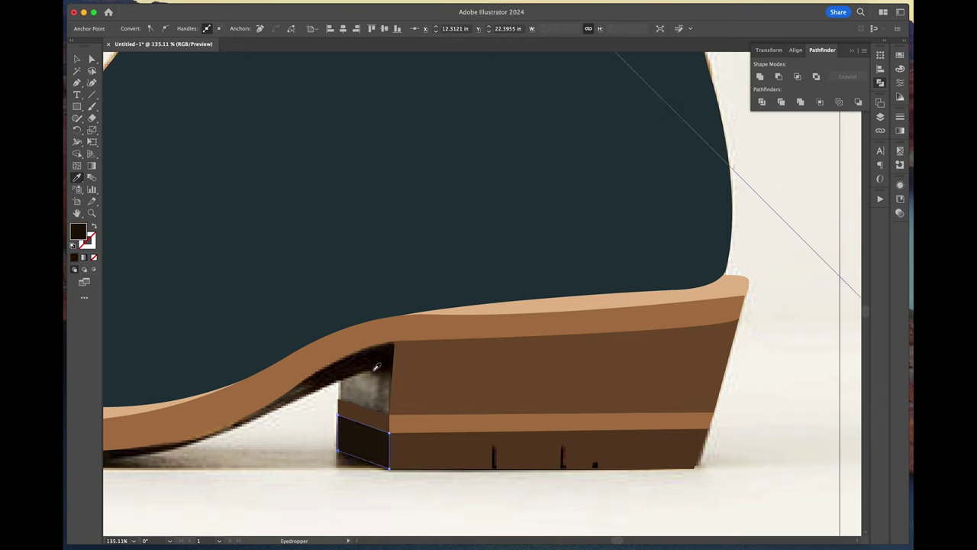
left_click(367, 369)
left_click(356, 368)
left_click(330, 383)
left_click(328, 384)
left_click(326, 385)
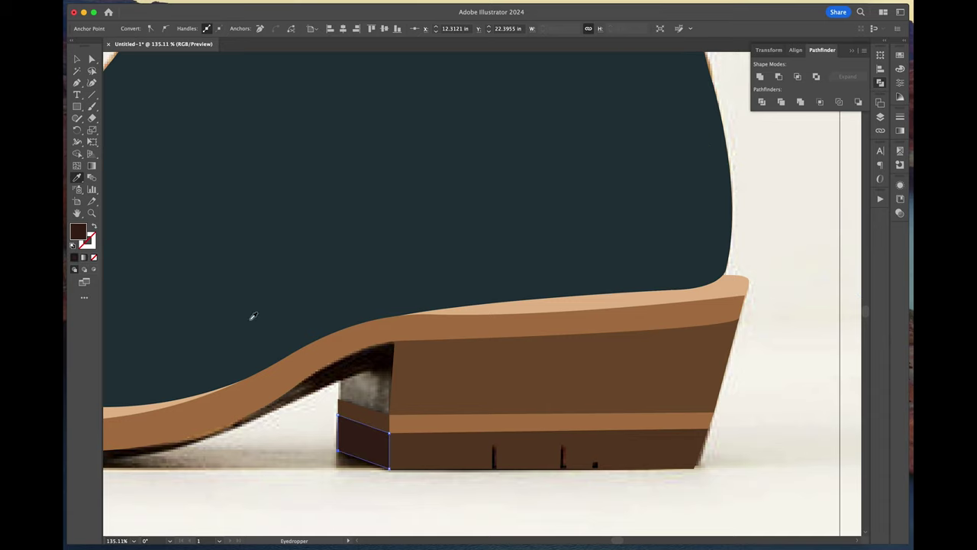
Trace the sole's dark underside with the Pen tool, curving from the heel's front edge through the arch to the toe
left_click(393, 367)
left_click_drag(392, 369, 473, 377)
left_click_drag(360, 416, 318, 452)
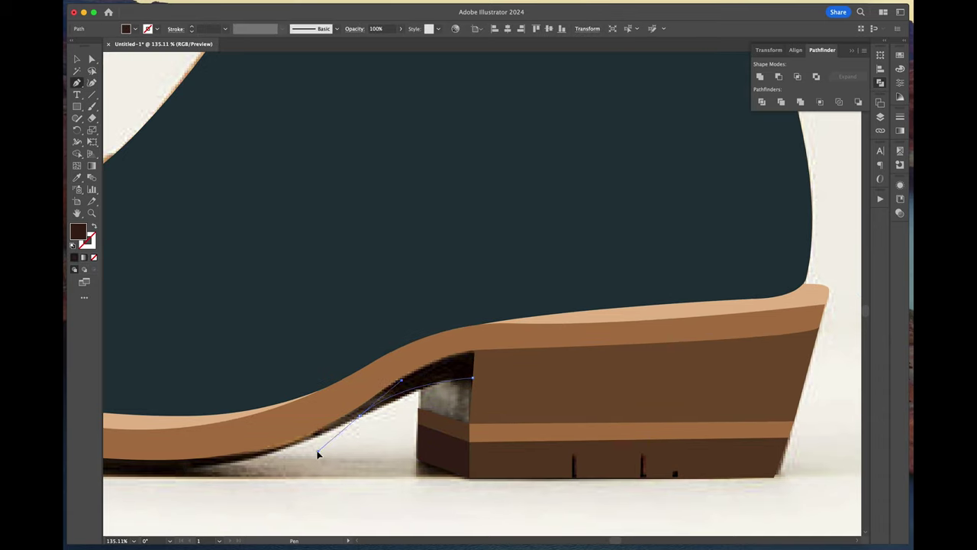
scroll(291, 458, "left", 10)
left_click_drag(232, 456, 125, 437)
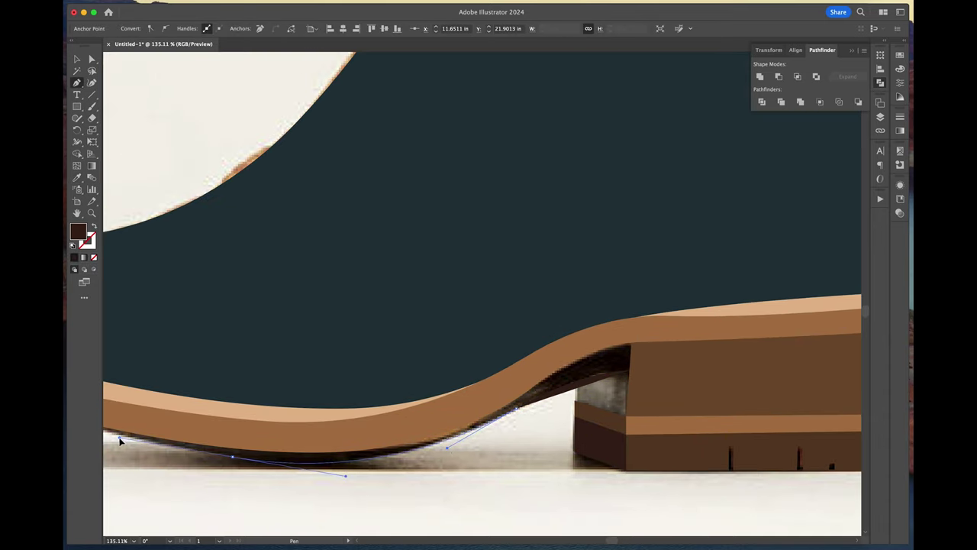
scroll(120, 441, "left", 19)
scroll(120, 441, "up", 2)
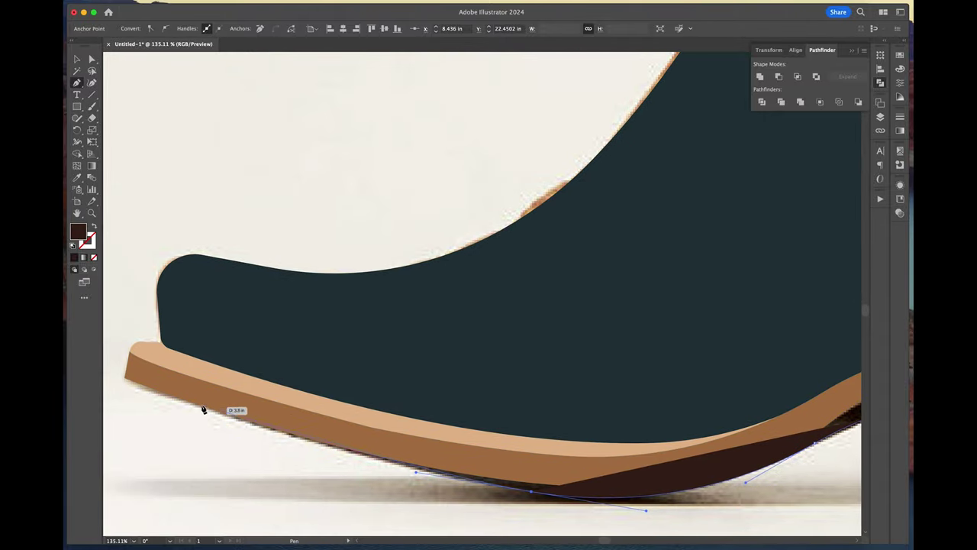
left_click_drag(197, 404, 158, 387)
left_click(198, 404)
Close the underside shape across the sole back to the heel and arrange it behind the sole but above the photo
scroll(589, 425, "right", 16)
left_click(545, 439)
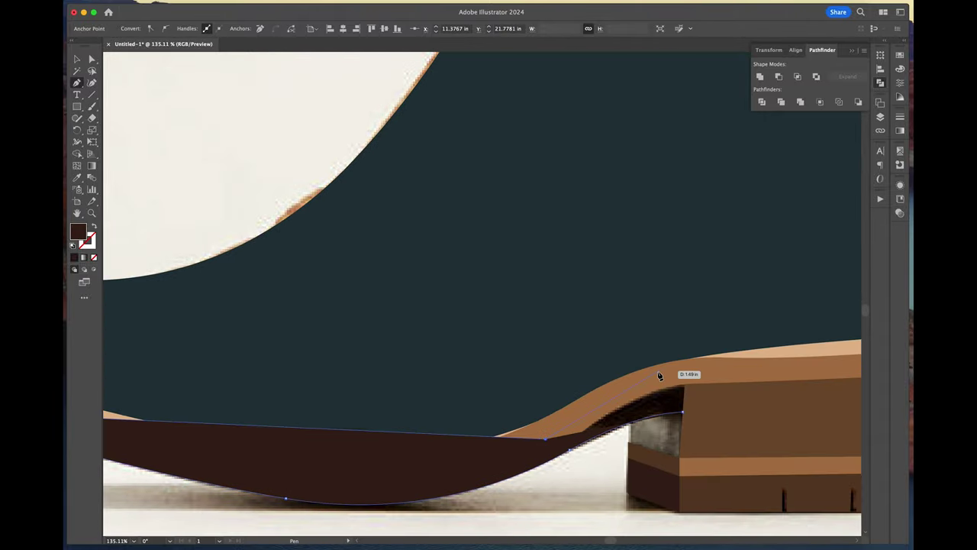
left_click(664, 373)
left_click(686, 370)
left_click(683, 412)
key("super+shift+bracketleft")
key("super+bracketright")
Draw the four-point upper front face of the heel above the band and fill it with near-black brown sampled from the photo
scroll(685, 413, "right", 8)
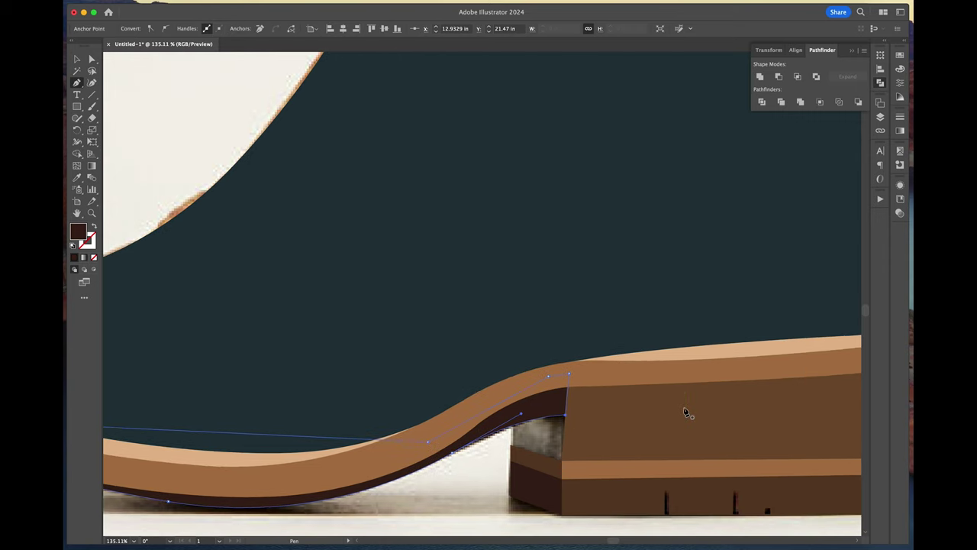
scroll(685, 412, "right", 3)
left_click(476, 428)
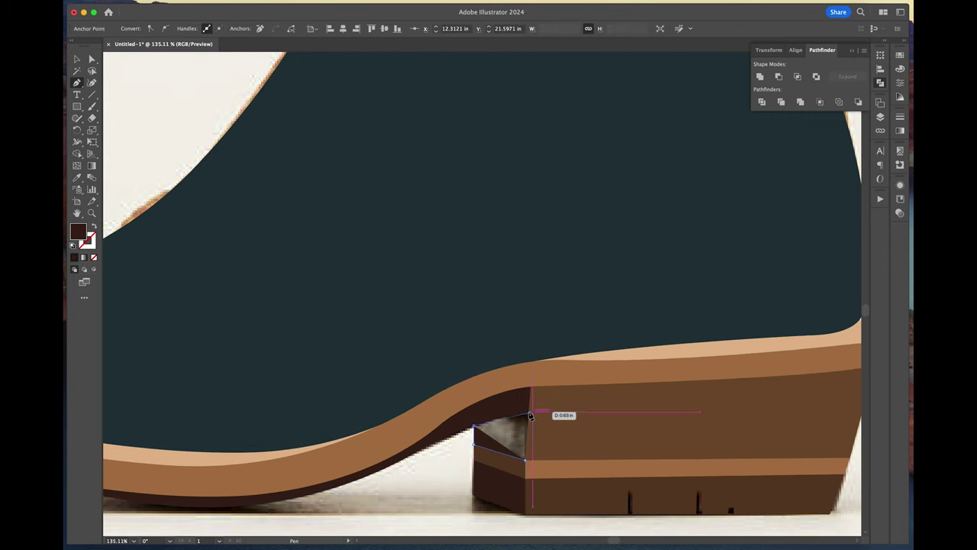
left_click(474, 412)
left_click(528, 409)
left_click(526, 460)
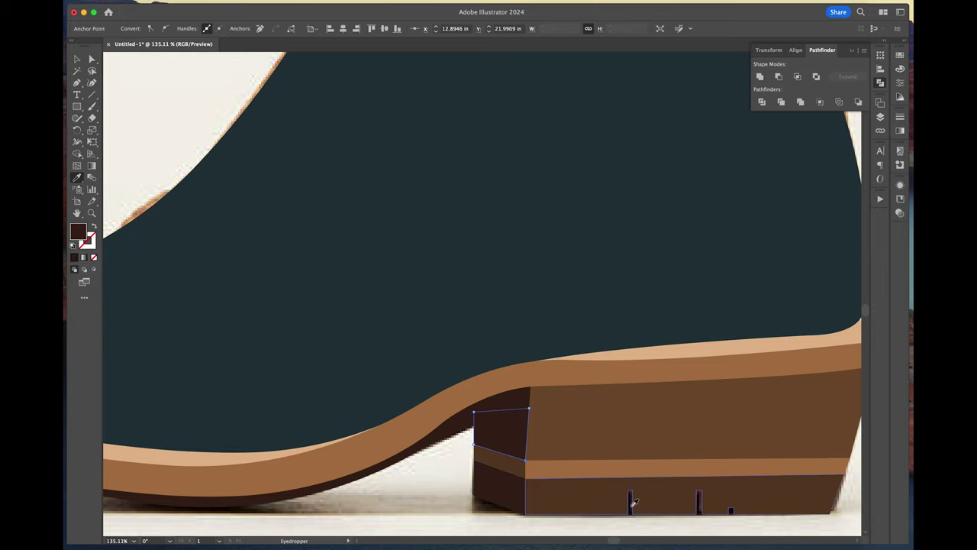
left_click(244, 507)
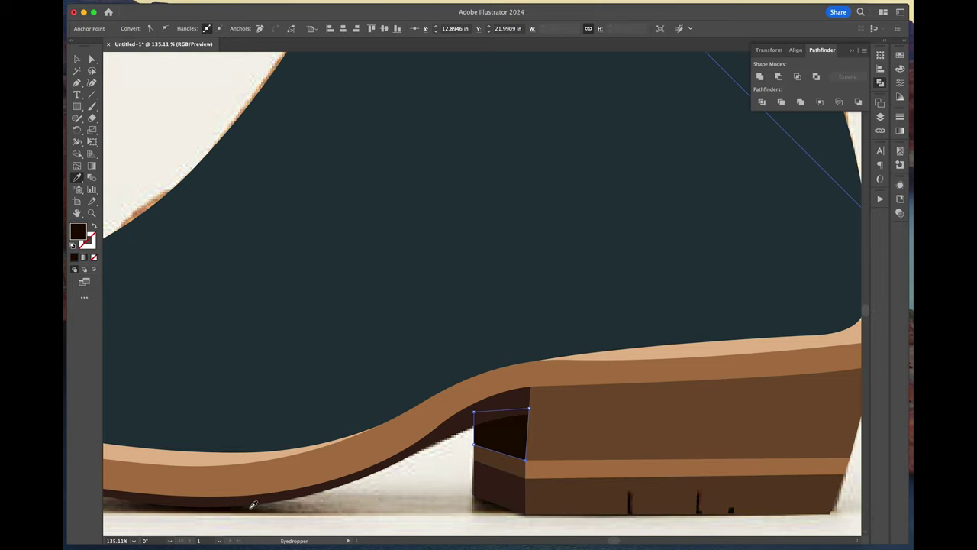
left_click(250, 508)
left_click(244, 510)
left_click(77, 58)
left_click(145, 84)
scroll(151, 87, "down", 10)
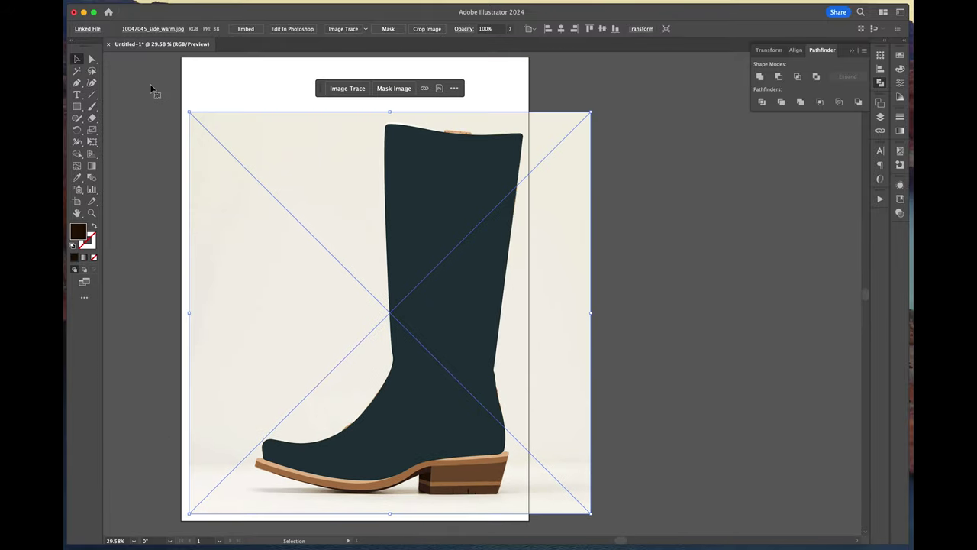
key("Delete")
key("super+z")
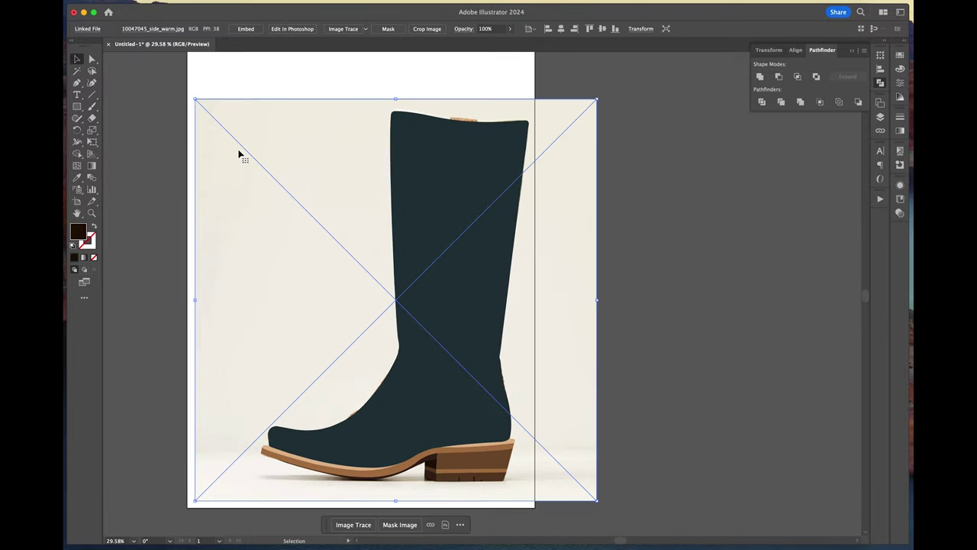
left_click(666, 184)
Trace the top edge of the brown foot section with the Pen tool, from the front ankle around the scalloped curve to the back ankle
scroll(449, 299, "up", 10)
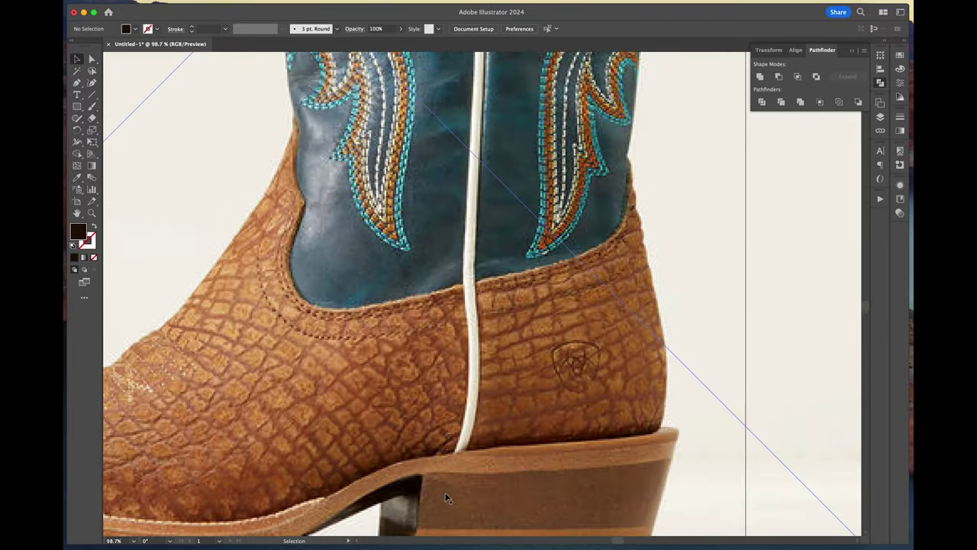
key("p")
scroll(239, 174, "left", 2)
left_click(329, 125)
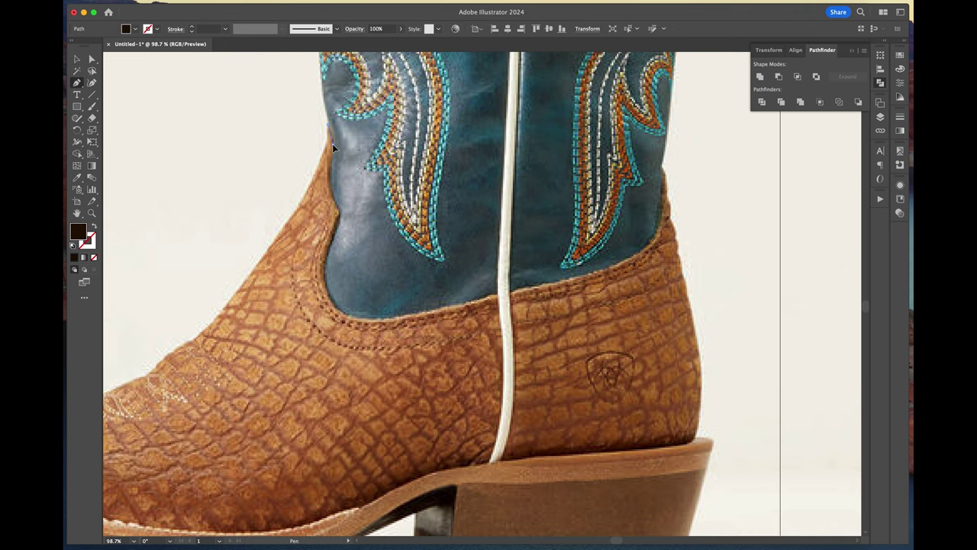
left_click_drag(332, 143, 332, 153)
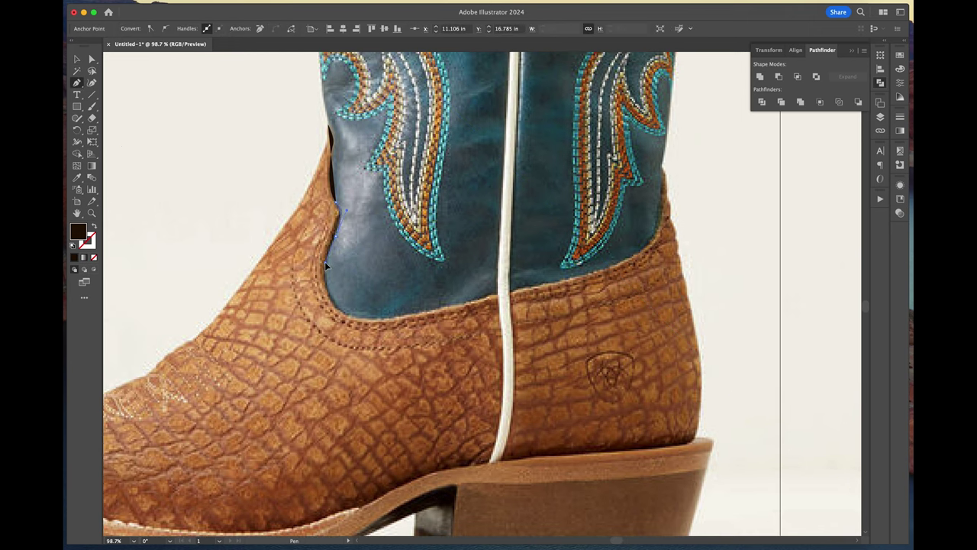
left_click(362, 320)
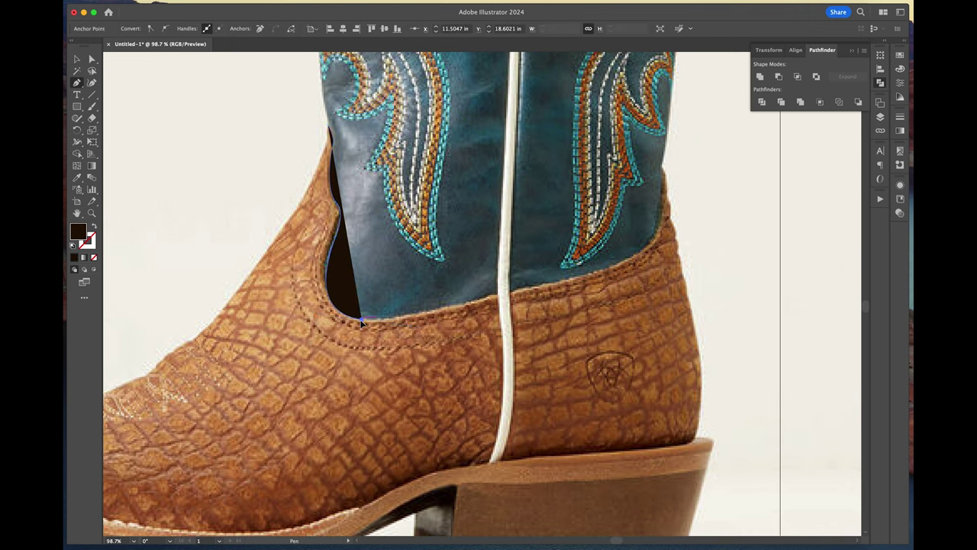
left_click(498, 298)
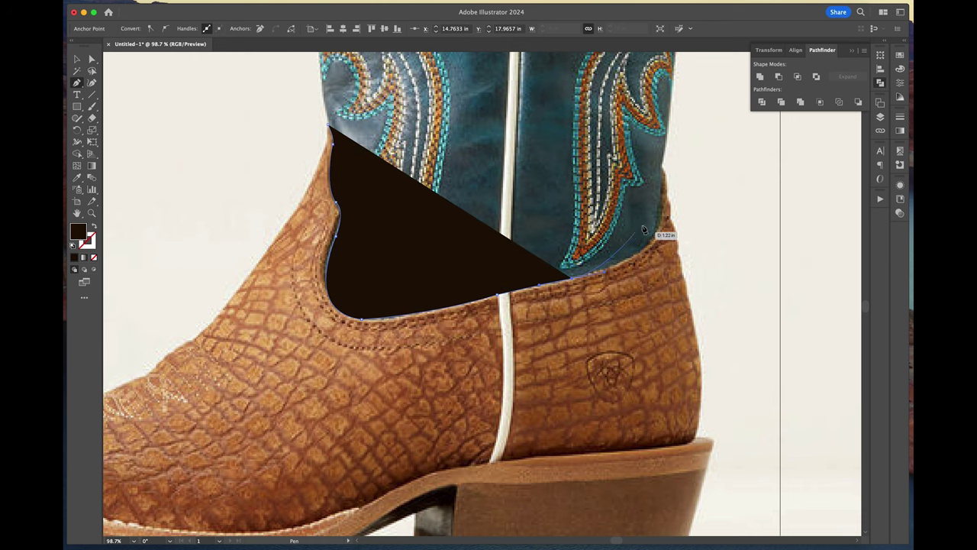
left_click_drag(661, 222, 662, 172)
left_click(662, 165)
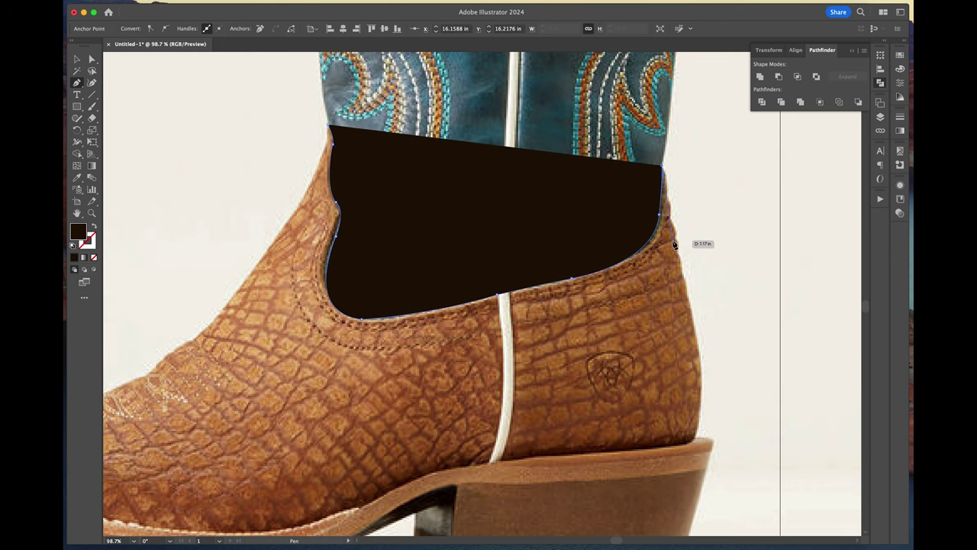
Continue the foot path down the back of the boot and round its corner onto the welt
scroll(673, 247, "up", 5)
scroll(670, 250, "down", 3)
scroll(638, 256, "down", 3)
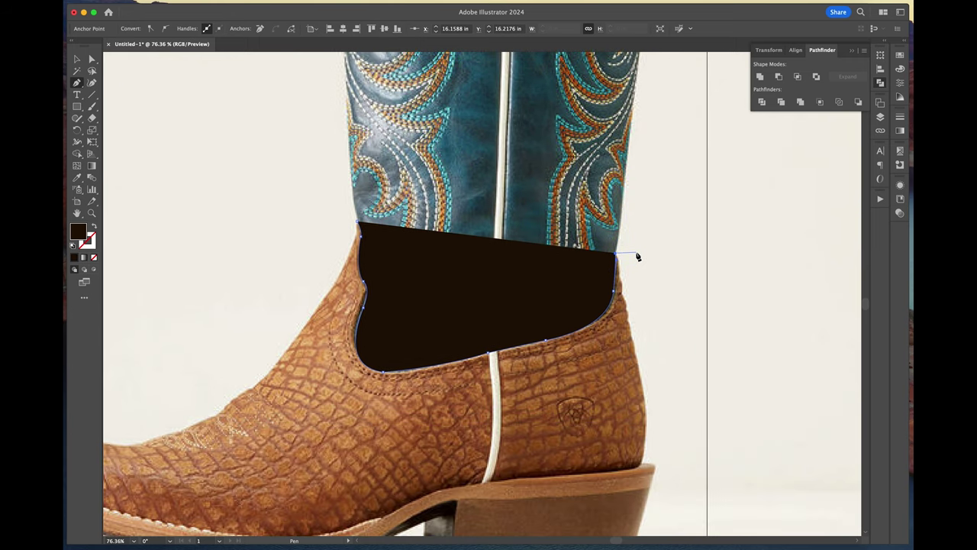
scroll(638, 256, "up", 5)
scroll(611, 305, "down", 3)
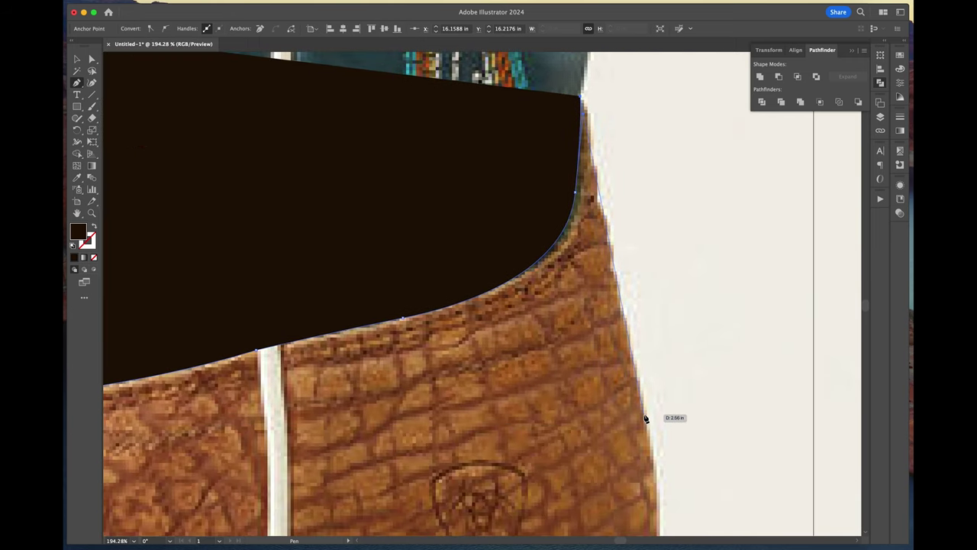
left_click(648, 437)
scroll(649, 436, "down", 3)
left_click_drag(648, 416, 617, 488)
Continue the foot path forward along the sole's upper edge, through the arch and forefoot to the toe
scroll(634, 527, "down", 2)
scroll(615, 490, "left", 2)
left_click_drag(339, 474, 318, 480)
scroll(318, 482, "left", 5)
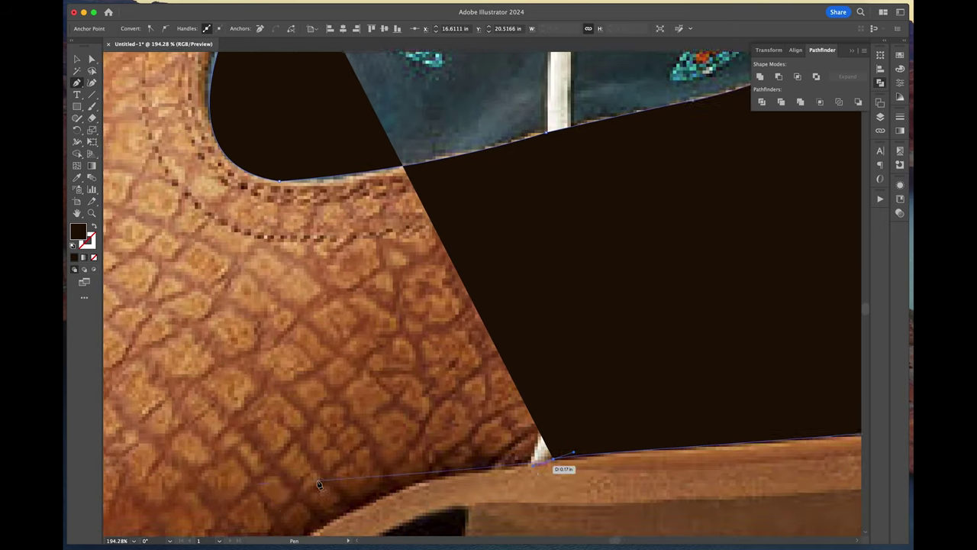
scroll(319, 484, "left", 3)
scroll(319, 483, "down", 2)
left_click_drag(471, 413, 435, 442)
scroll(436, 442, "left", 4)
left_click_drag(377, 457, 371, 459)
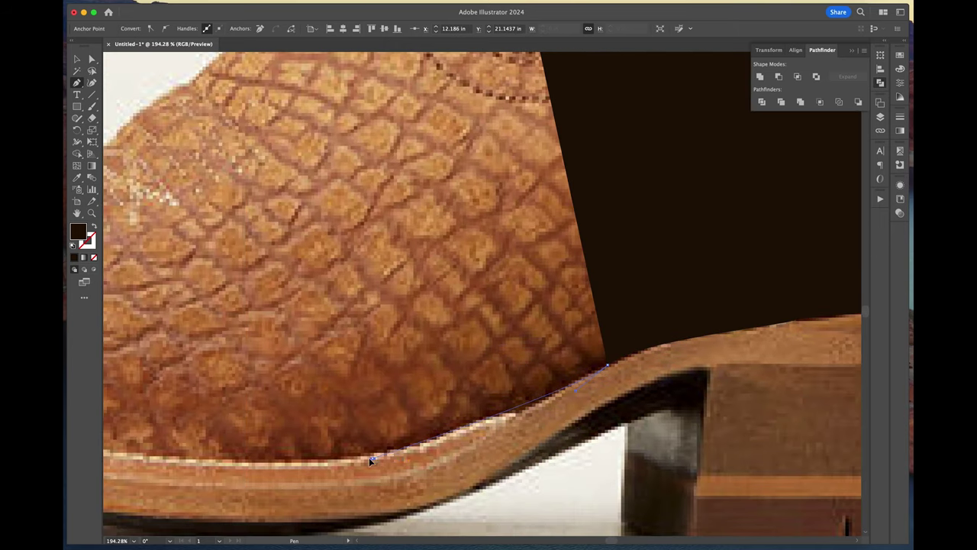
left_click_drag(302, 463, 300, 463)
scroll(299, 462, "left", 4)
left_click_drag(200, 407, 157, 353)
scroll(157, 353, "left", 4)
Swap the path's fill to a stroke and trace around the toe and up the instep to the front ankle
key("shift+x")
left_click(233, 247)
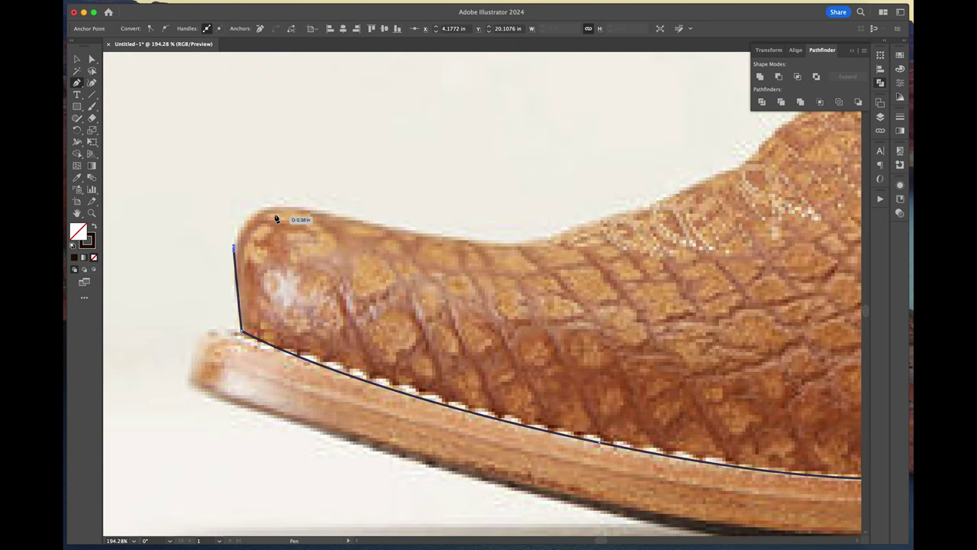
left_click_drag(295, 206, 355, 215)
mouse_move(518, 243)
left_mouse_down()
mouse_move(572, 236)
mouse_move(552, 219)
mouse_move(567, 206)
left_mouse_up()
scroll(573, 235, "right", 4)
scroll(573, 235, "up", 1)
scroll(568, 210, "down", 4)
scroll(569, 210, "right", 3)
scroll(569, 209, "up", 3)
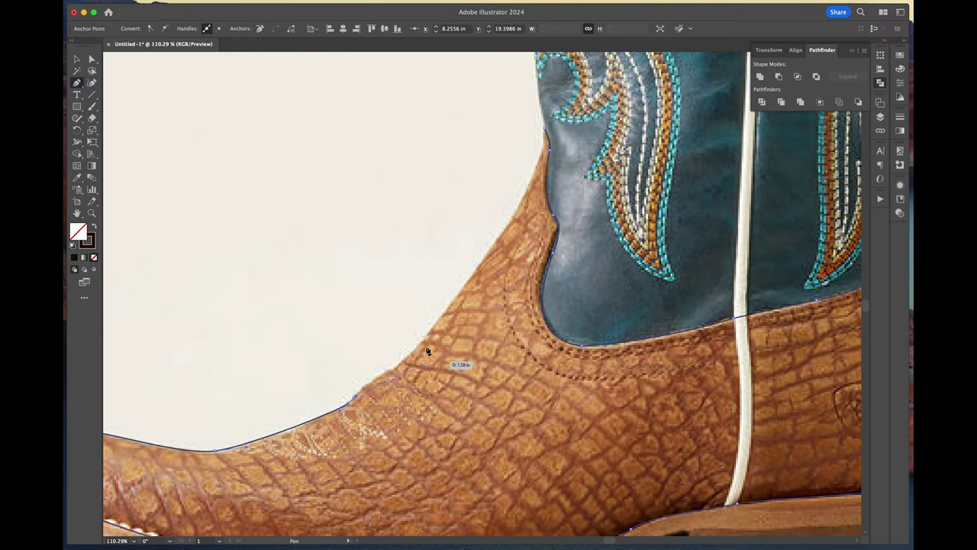
scroll(301, 376, "down", 3)
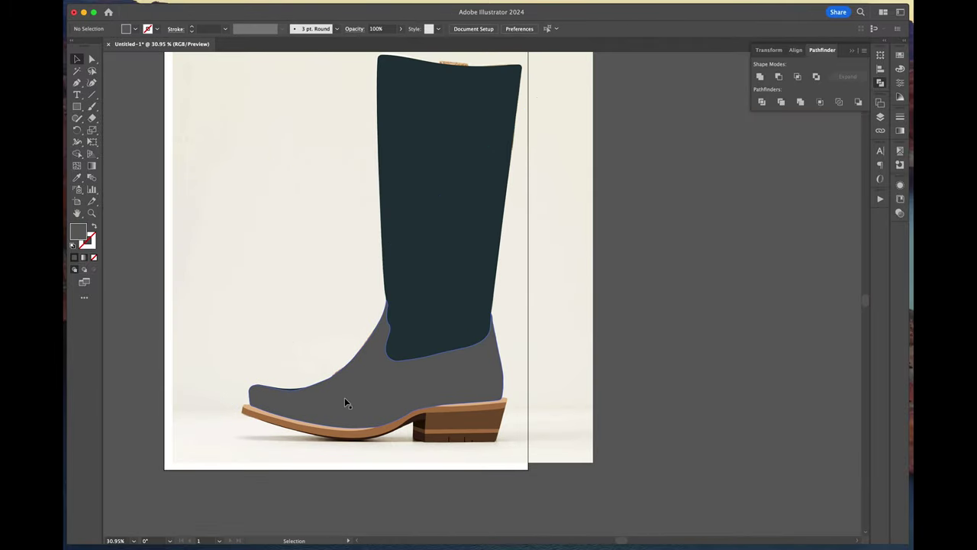
Select the grey foot shape and delete its instep edge between the toe and the front ankle
left_click(344, 402)
scroll(246, 388, "up", 6)
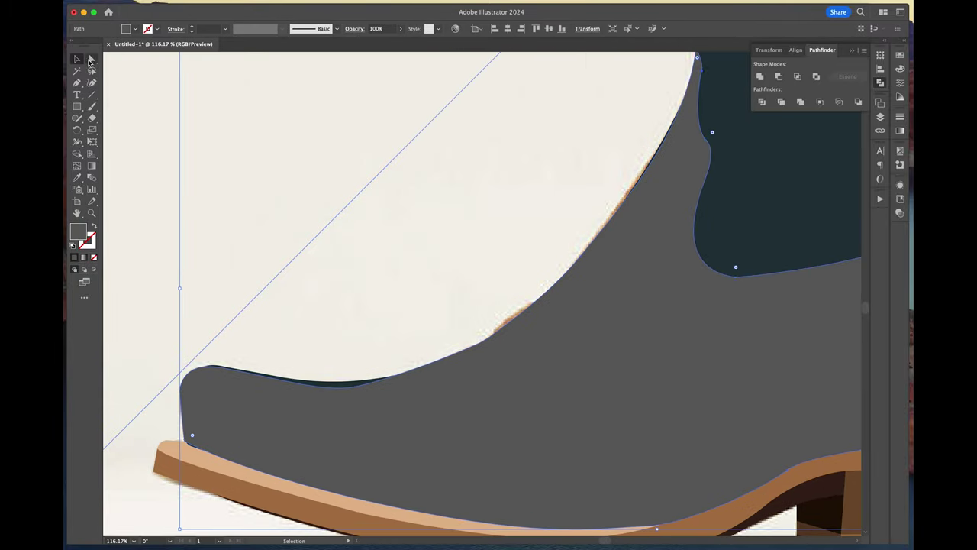
key("a")
scroll(567, 270, "up", 2)
left_click(545, 329)
key("Delete")
scroll(545, 332, "down", 1)
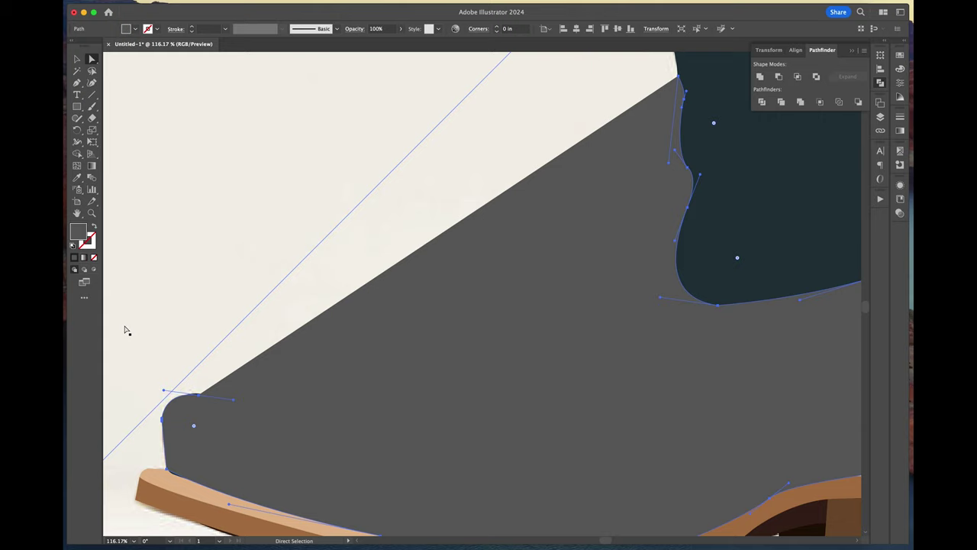
Show the foot shape as an outline only and adjust its toe anchors and handles to fit the rounded toe
left_click(201, 394)
left_click_drag(201, 393, 206, 388)
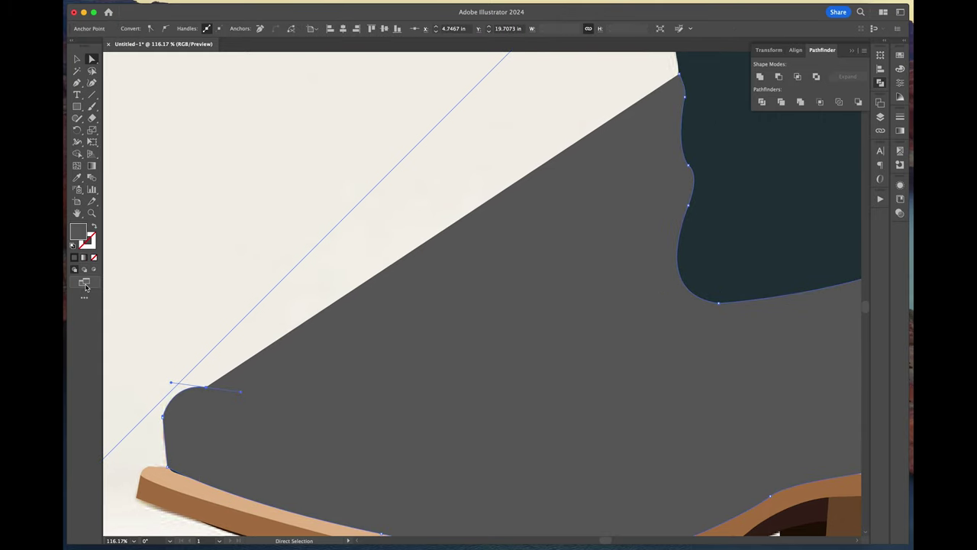
key("slash")
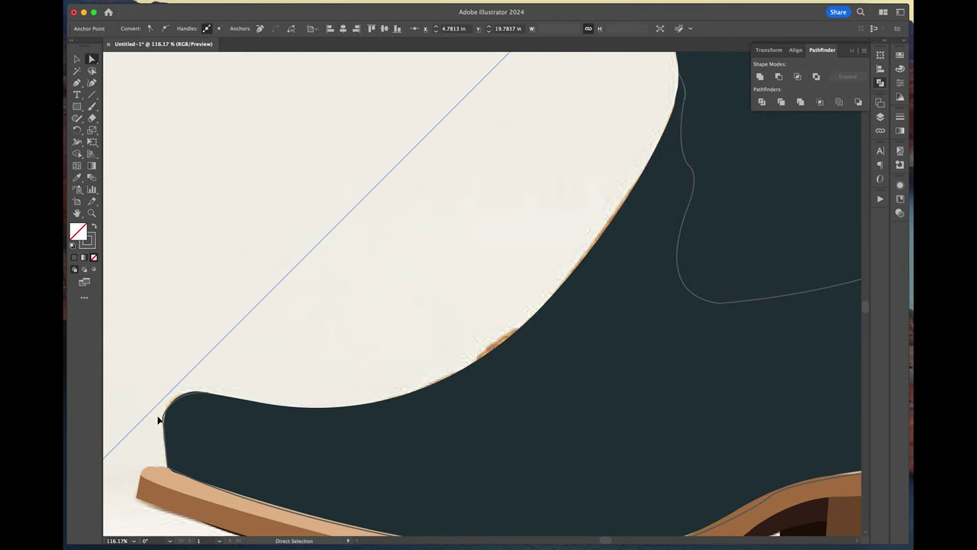
left_click(172, 462)
left_click(161, 419)
scroll(159, 424, "up", 10)
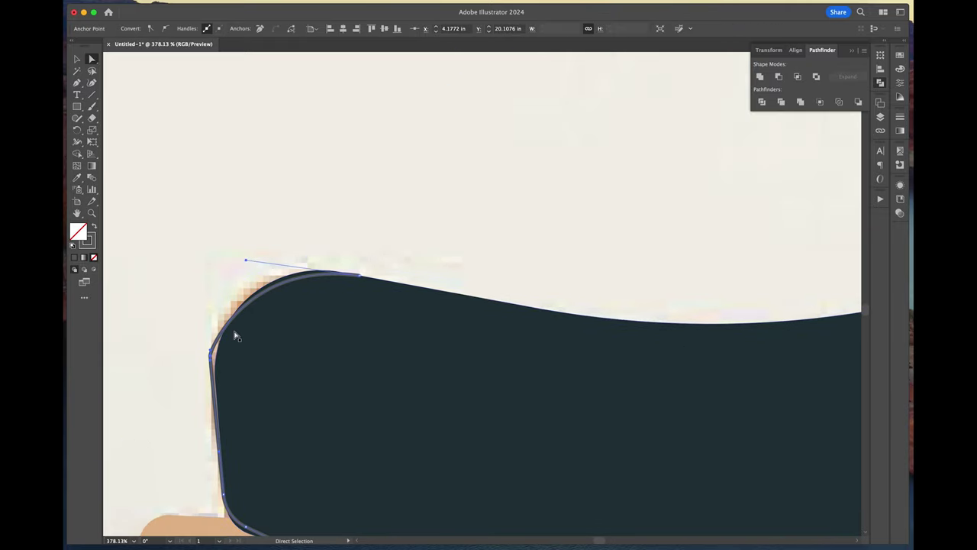
left_click_drag(190, 379, 199, 372)
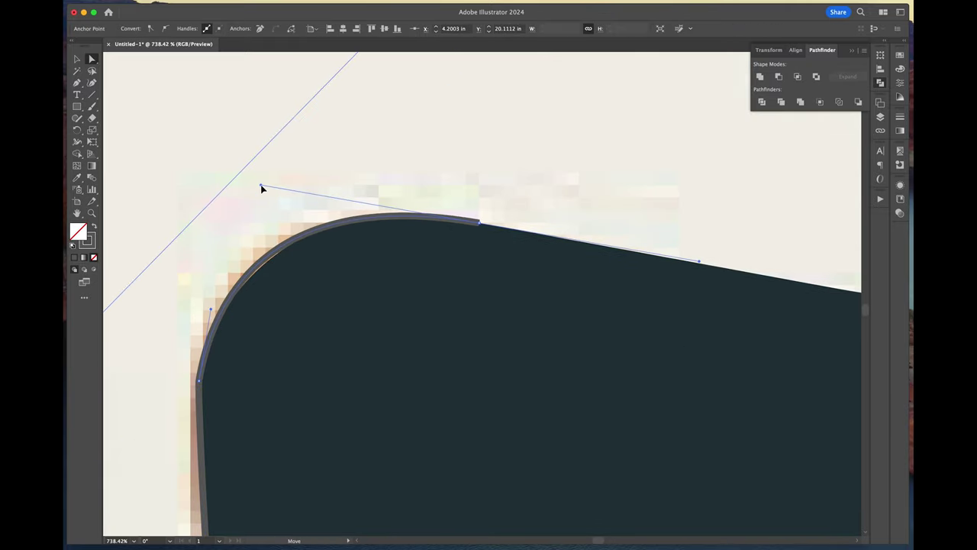
Try to extend the foot path from the rounded toe up the instep with a single curved segment
scroll(201, 328, "down", 12)
scroll(201, 328, "left", 3)
key("p")
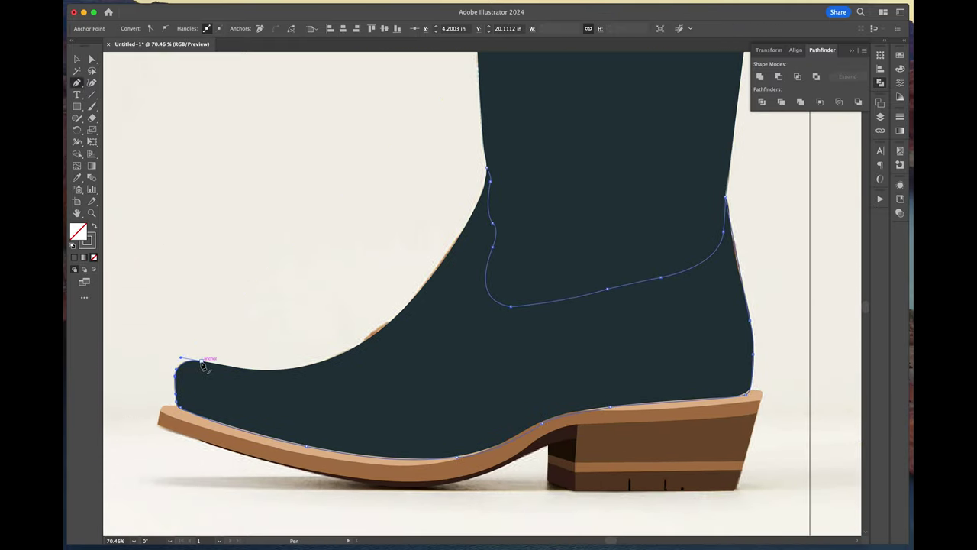
left_click(200, 361)
left_click_drag(348, 349, 408, 314)
key("super+z")
key("super+z")
Trace the foot path from the toe along the vamp and up the instep, closing it at the front ankle anchor
scroll(237, 363, "up", 5)
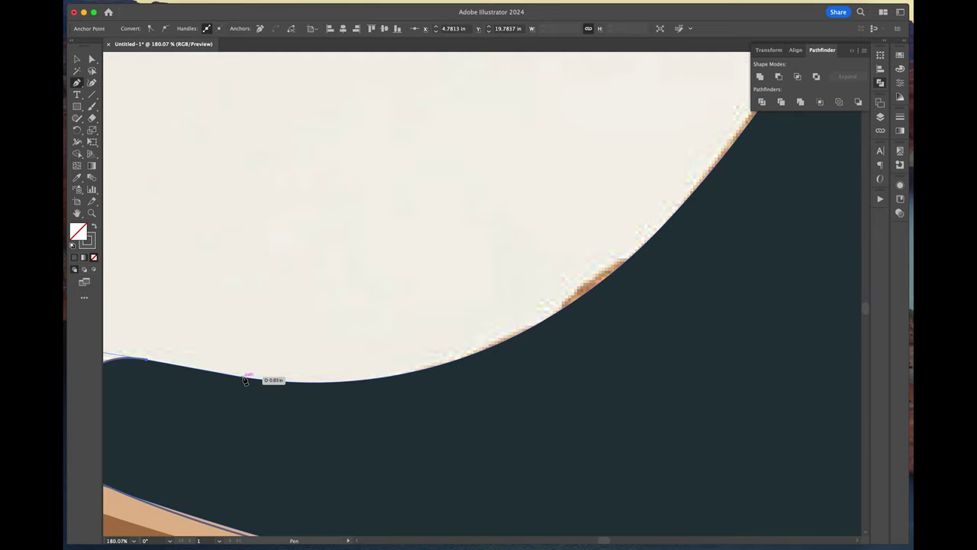
left_click(244, 379)
scroll(340, 347, "down", 3)
left_click_drag(502, 317, 618, 238)
scroll(618, 238, "right", 3)
scroll(618, 238, "up", 2)
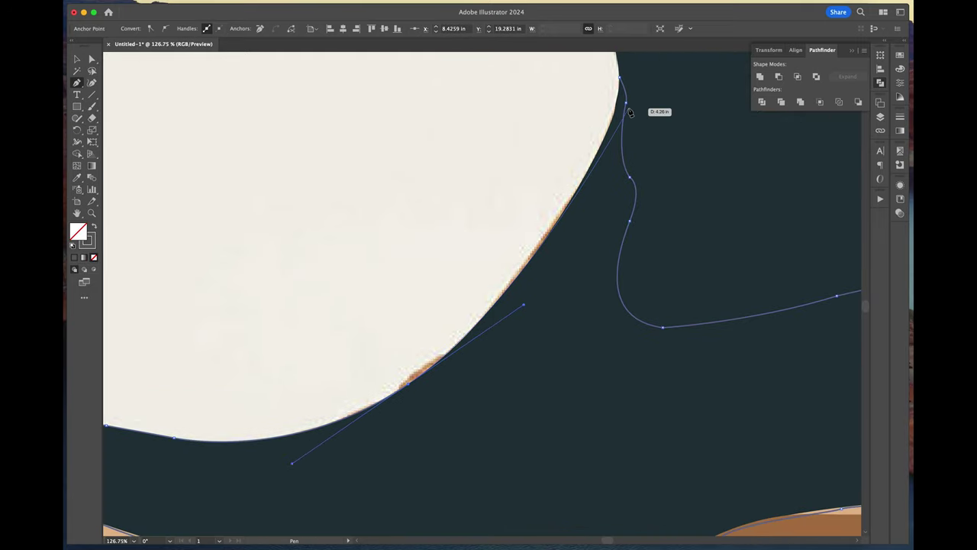
scroll(609, 114, "up", 6)
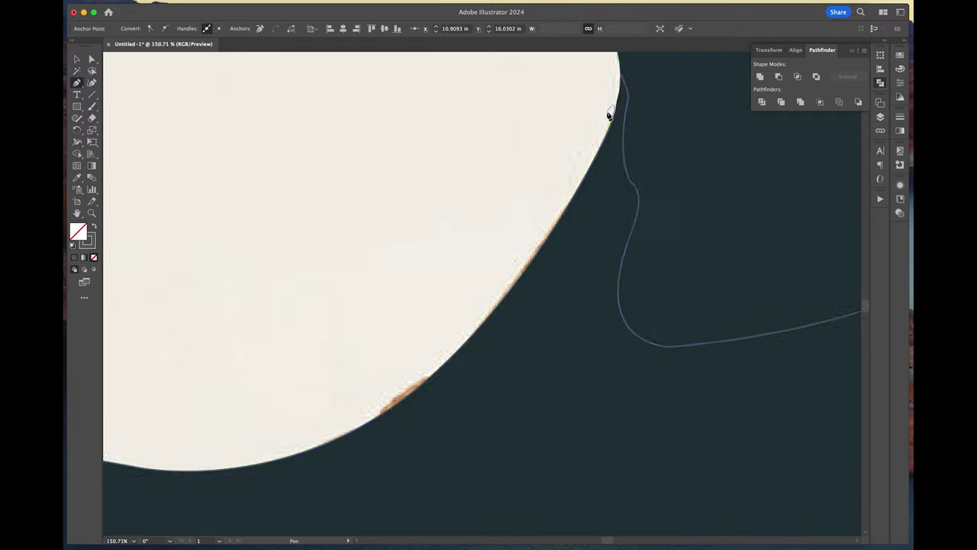
left_click(575, 150)
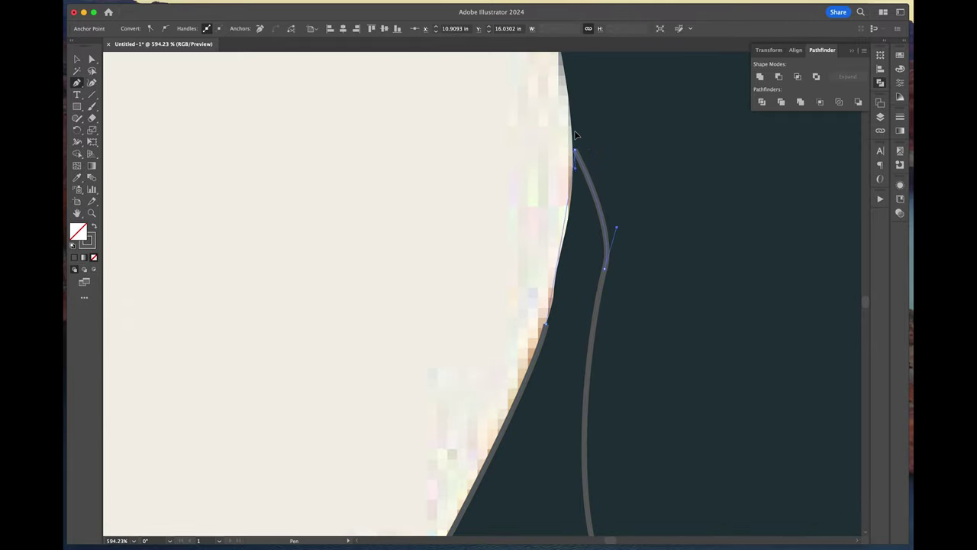
Fill the closed foot shape with the medium brown sampled from the heel and deselect it
key("a")
scroll(578, 164, "down", 10)
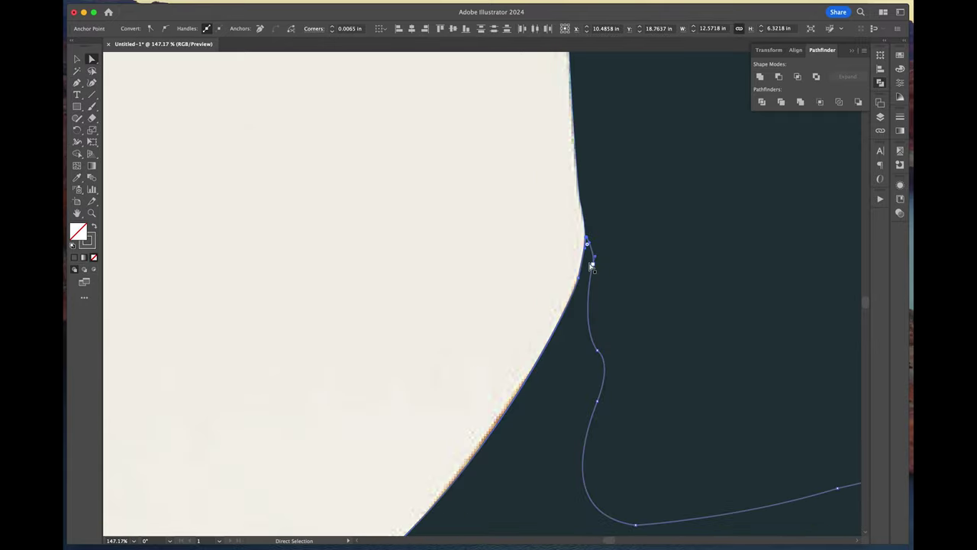
key("i")
left_click(618, 407)
left_click(617, 408)
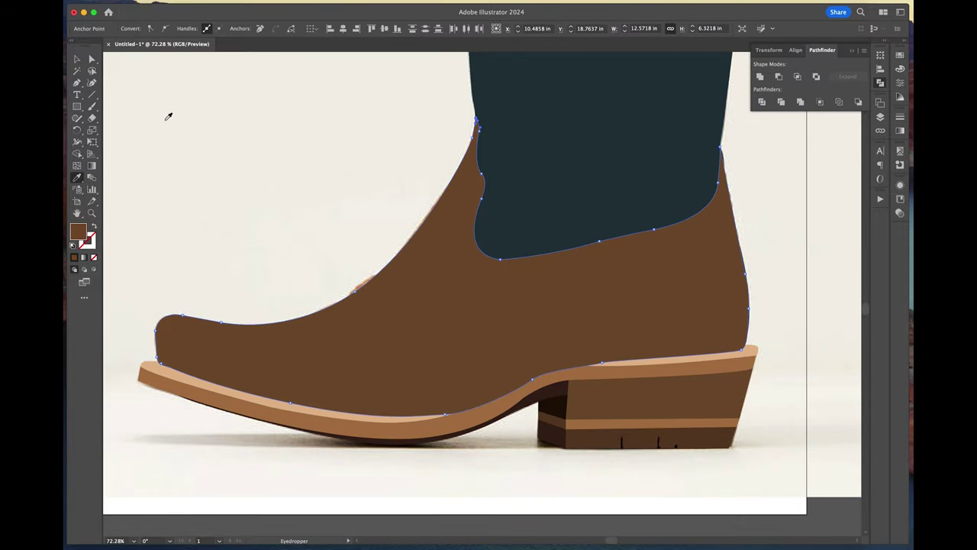
key("v")
left_click(240, 207)
Trace the front edge of the white side piping from the sole up to the tip of the pull strap
scroll(239, 225, "down", 5)
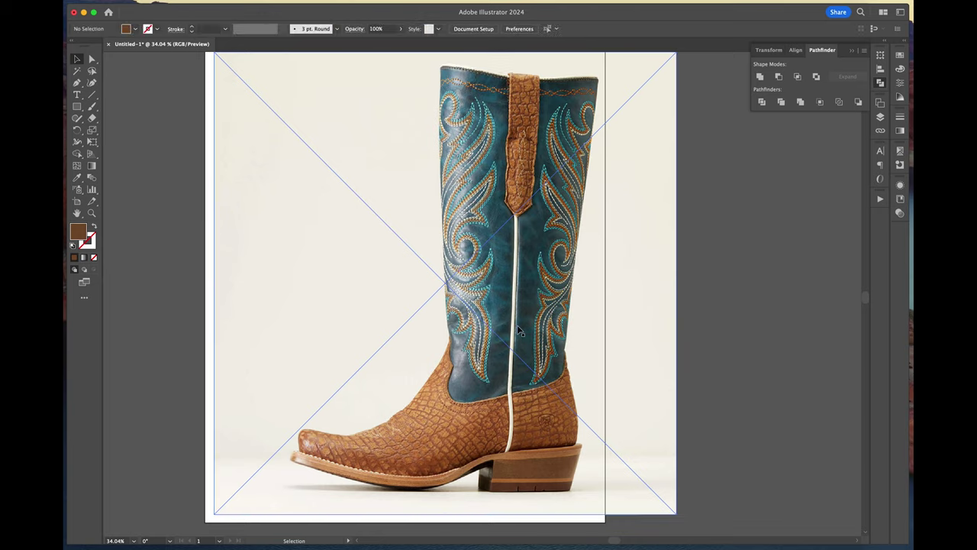
scroll(519, 332, "up", 6)
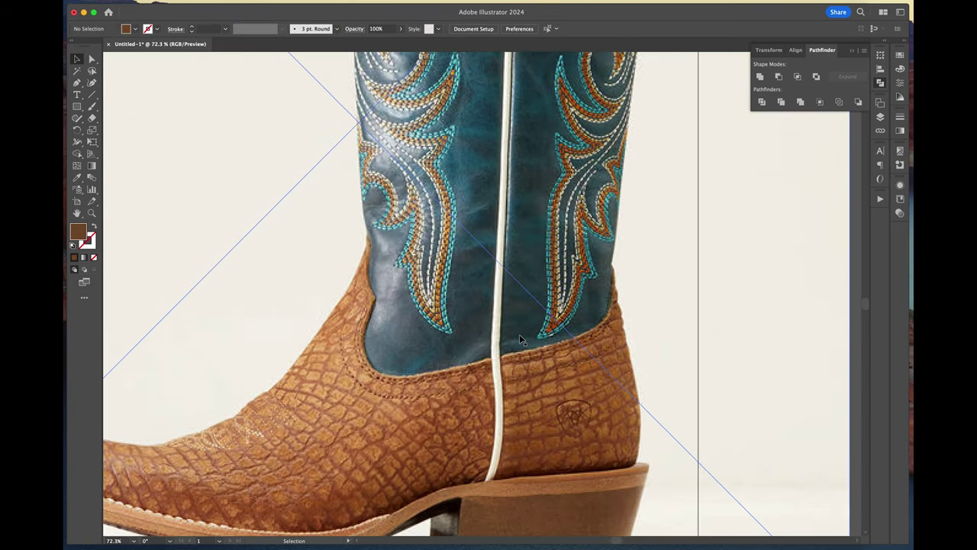
scroll(486, 461, "down", 2)
key("p")
scroll(339, 342, "down", 2)
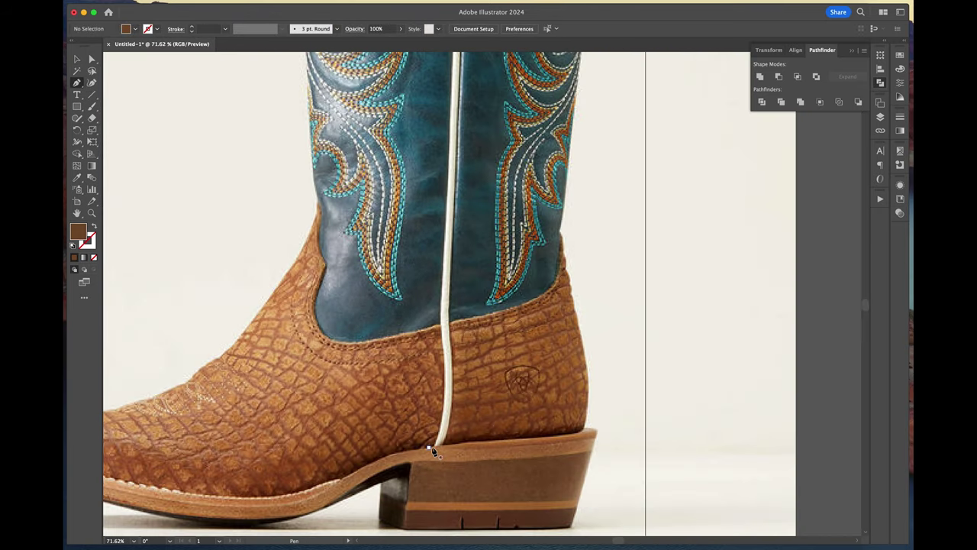
left_click(435, 445)
left_click_drag(445, 356, 445, 306)
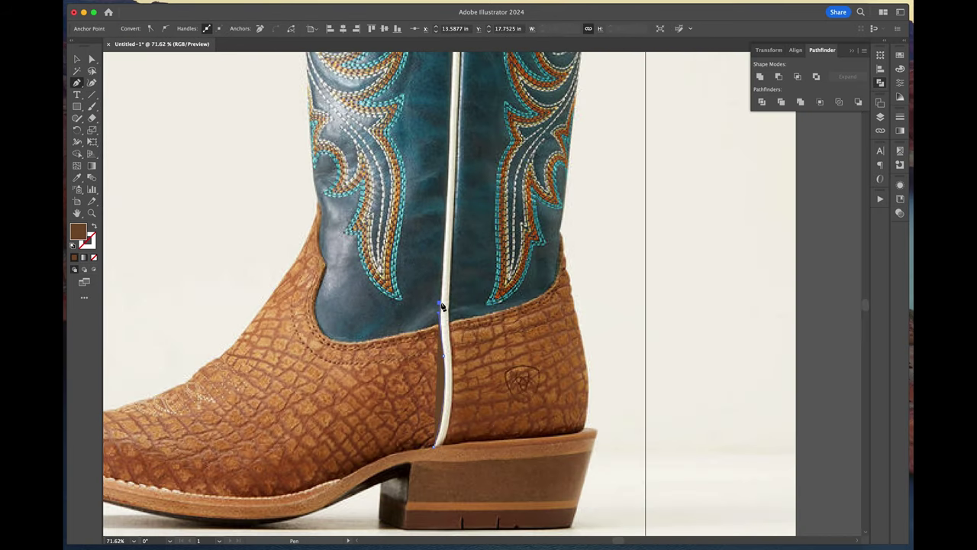
scroll(442, 305, "up", 8)
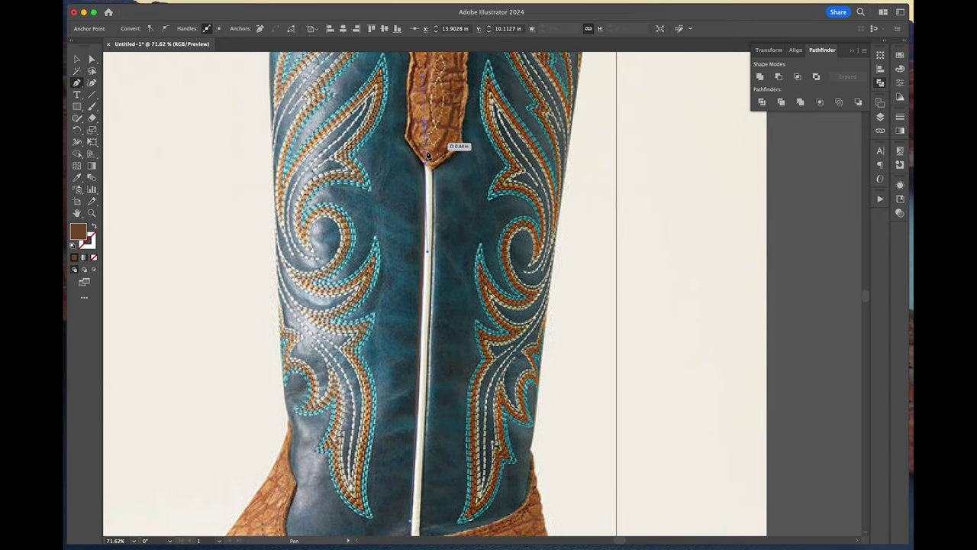
left_click(433, 170)
Trace the piping's rear edge back down the shaft and foot, closing the narrow strip at the sole
scroll(434, 211, "down", 3)
left_click_drag(441, 271, 431, 338)
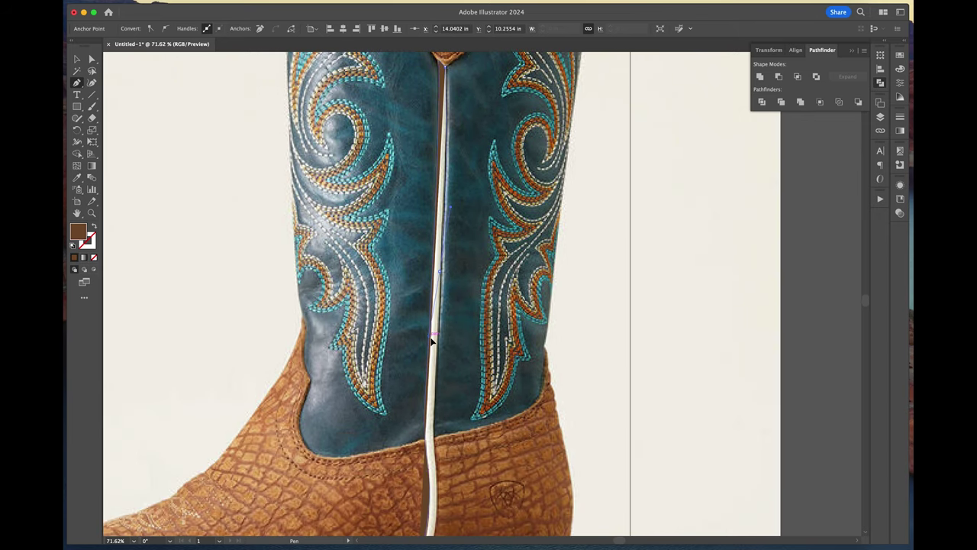
left_click(441, 271)
scroll(429, 447, "down", 1)
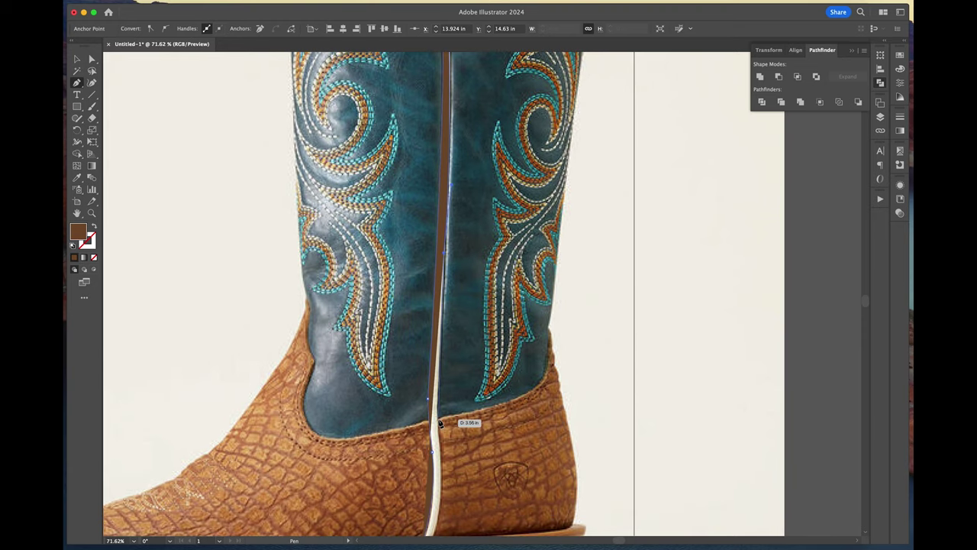
left_click(438, 413)
scroll(440, 429, "down", 5)
left_click_drag(435, 437, 406, 447)
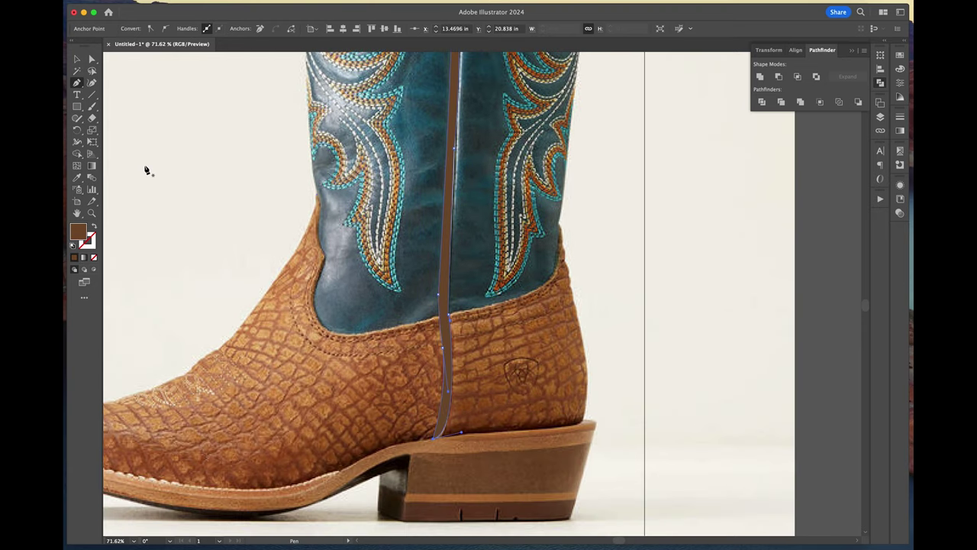
Fill the piping strip with the off-white sampled from the photo background
left_click(77, 177)
left_click(220, 185)
Round the slight corner at the mid-shaft anchor on the piping's rear edge with a very large corner radius
scroll(220, 184, "up", 5)
left_click(91, 60)
left_click(443, 284)
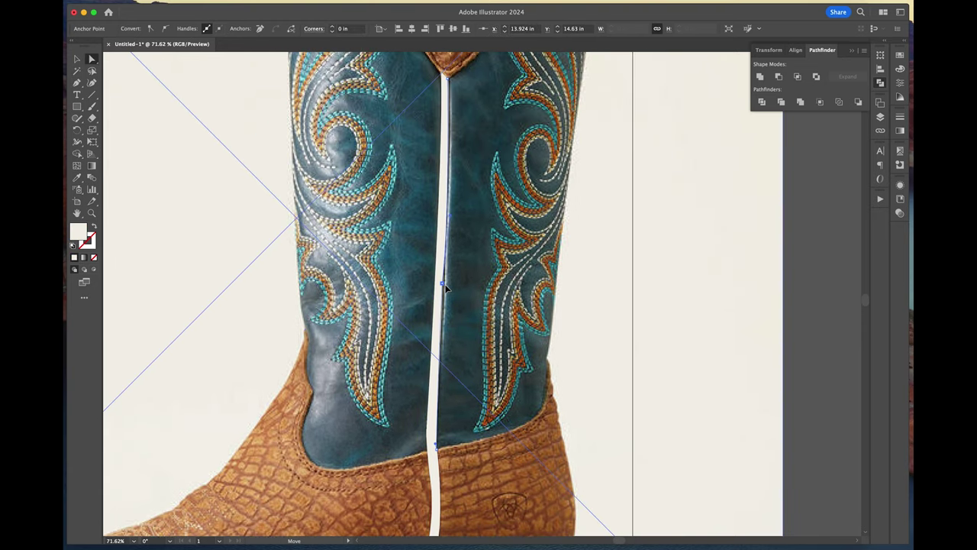
left_click_drag(452, 284, 763, 329)
scroll(763, 329, "down", 5)
double_click(572, 338)
left_click(536, 296)
left_click_drag(572, 337, 893, 422)
scroll(577, 409, "down", 5)
scroll(792, 385, "down", 2)
left_click(610, 419)
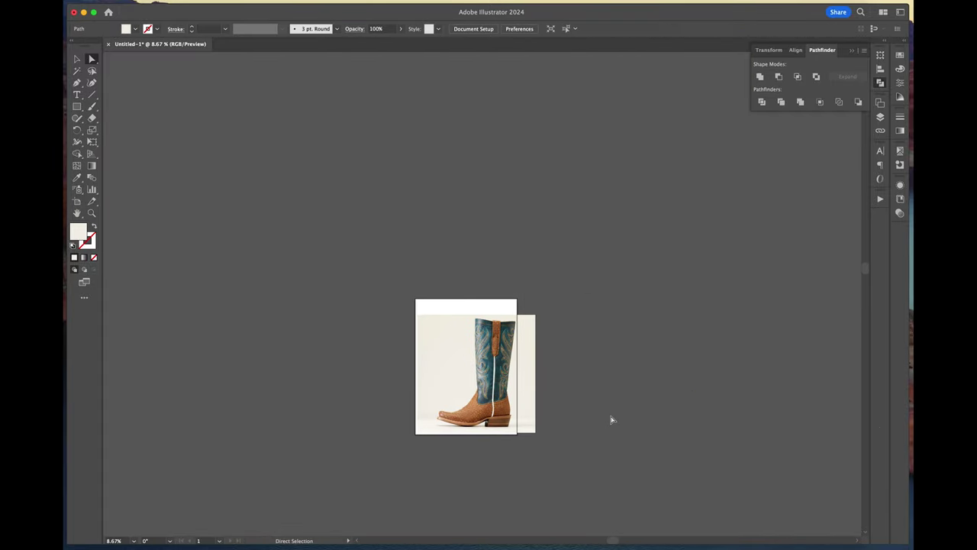
Adjust the piping's lower anchors where the strip crosses from the shaft into the foot
scroll(454, 381, "up", 6)
left_click(459, 374)
left_click(452, 483)
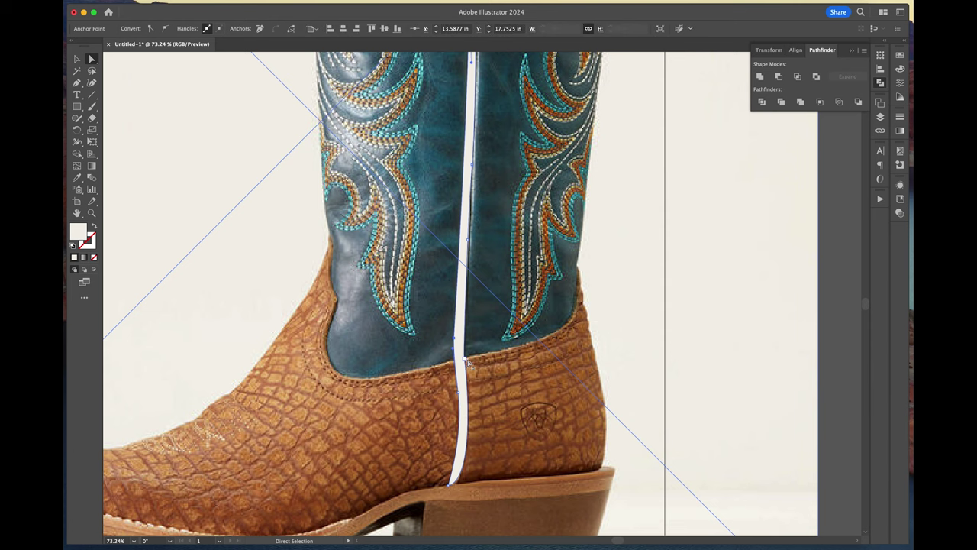
scroll(496, 286, "down", 4)
Start a new path at the upper front corner of the brown pull strap
scroll(473, 177, "up", 4)
scroll(473, 177, "up", 3)
key("p")
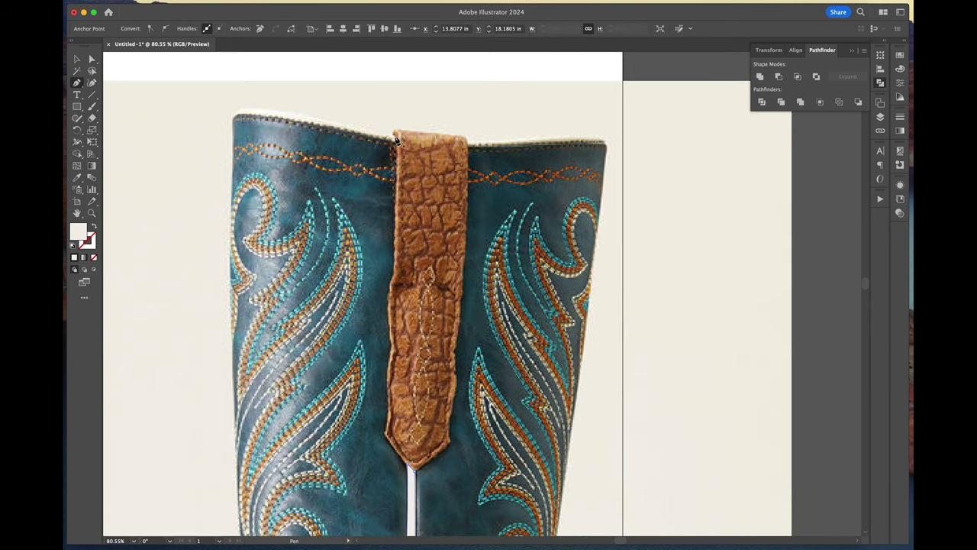
left_click(393, 136)
Try to trace the pull strap's front edge with several short segments following its contour
left_click(394, 241)
left_click(394, 281)
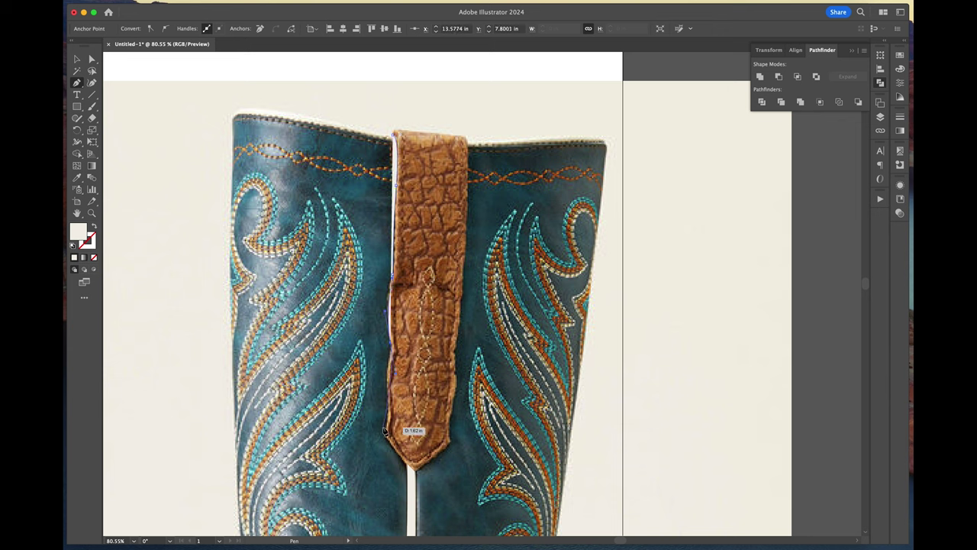
left_click(385, 433)
key("super+z")
key("super+z")
key("super+z")
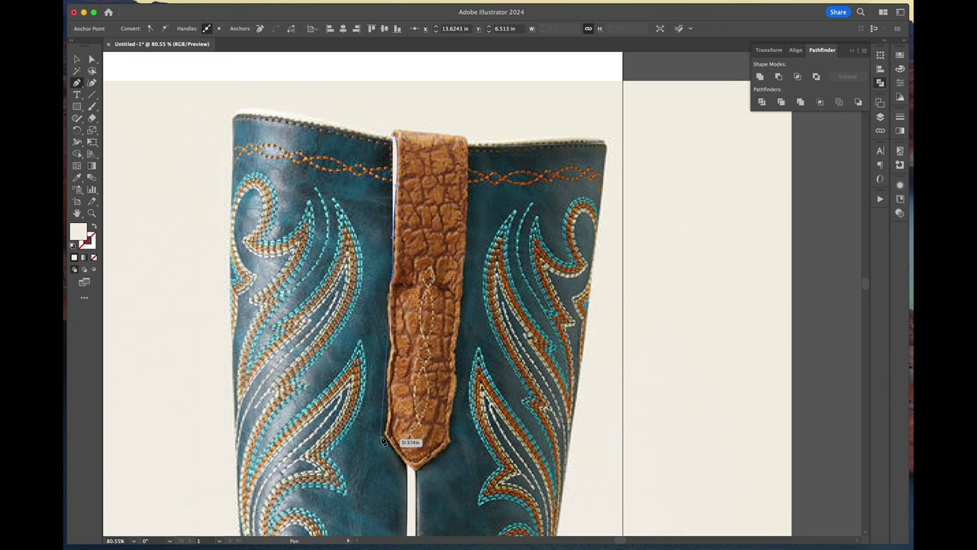
Outline the pull strap with straight sides, a pointed lower tip and a curved top edge, and close the path
left_click(397, 145)
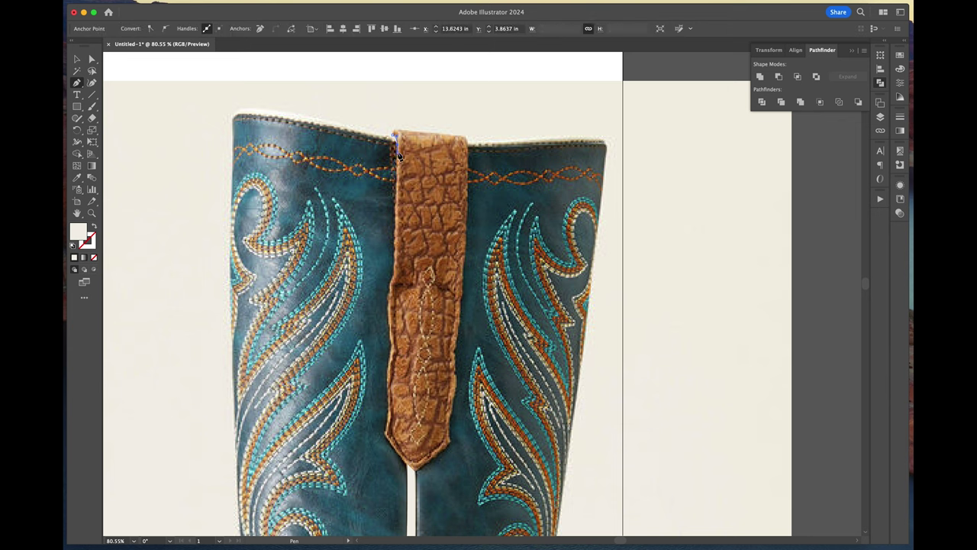
left_click(384, 435)
left_click(415, 471)
left_click(450, 440)
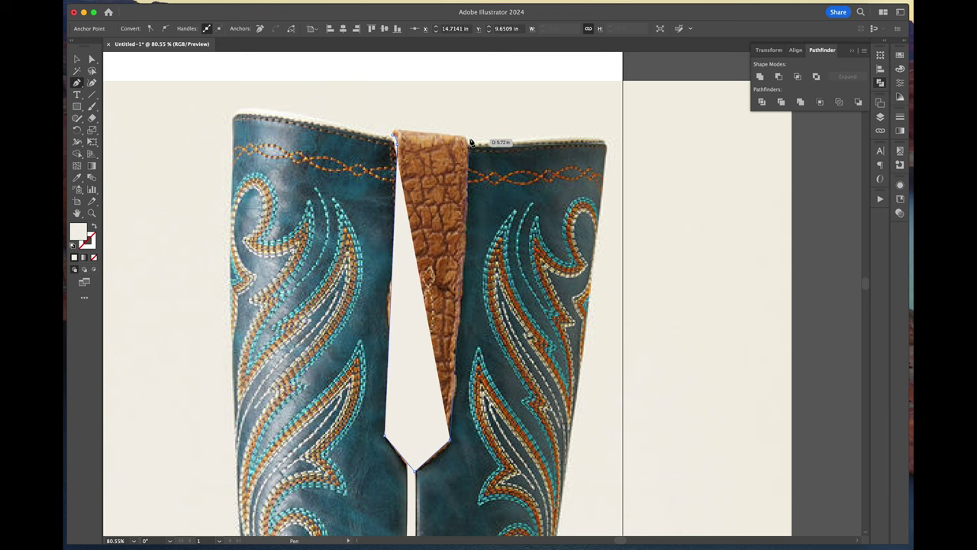
left_click_drag(466, 138, 458, 113)
left_click(466, 138)
left_click_drag(394, 135, 392, 151)
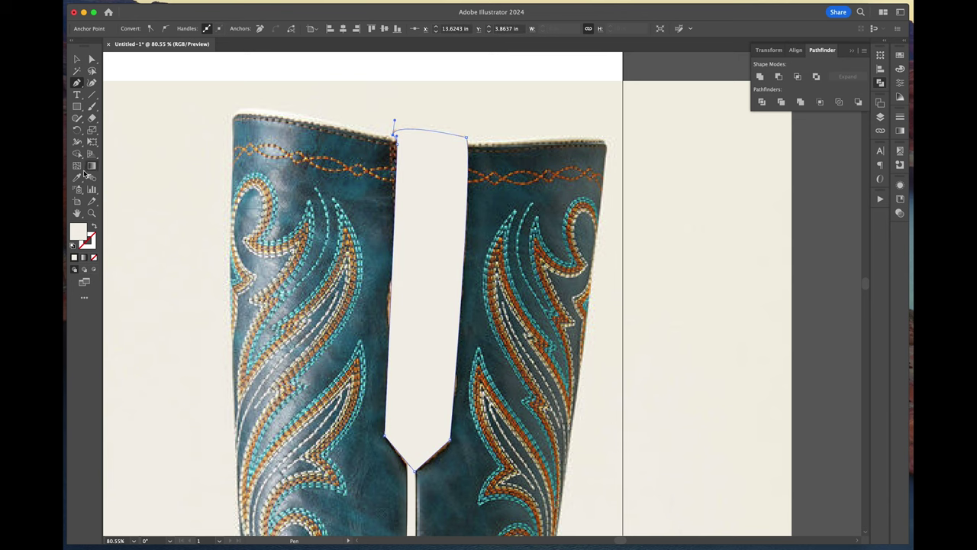
Fill the pull strap with a brown sampled from the heel and deselect it
left_click(77, 178)
scroll(494, 343, "down", 10)
scroll(496, 356, "down", 4)
left_click(473, 470)
left_click(75, 60)
left_click(303, 236)
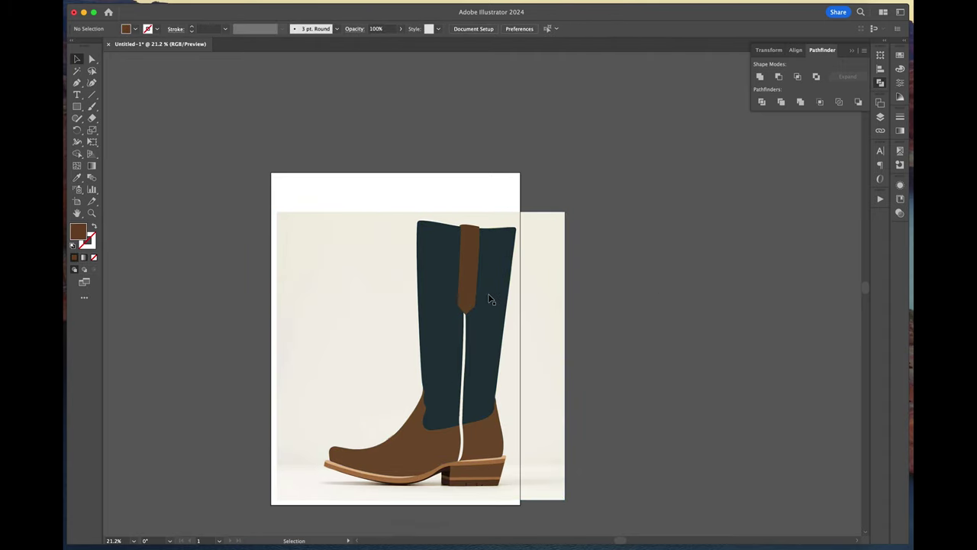
Select the reference photo behind the vector shapes
scroll(488, 293, "up", 1)
left_click(584, 307)
key("Delete")
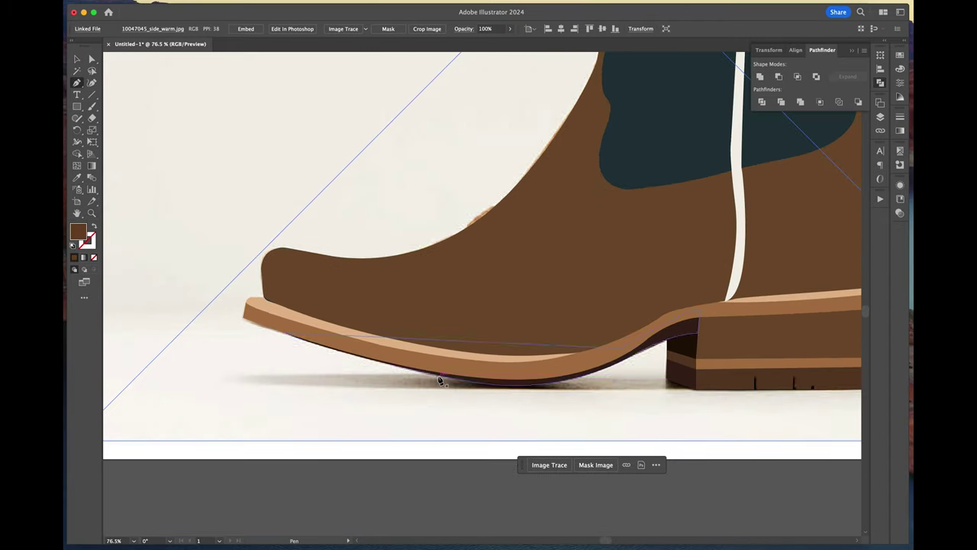
Draw a long, thin closed ground-shadow shape under the boot, from below the toe to just past the heel
key("p")
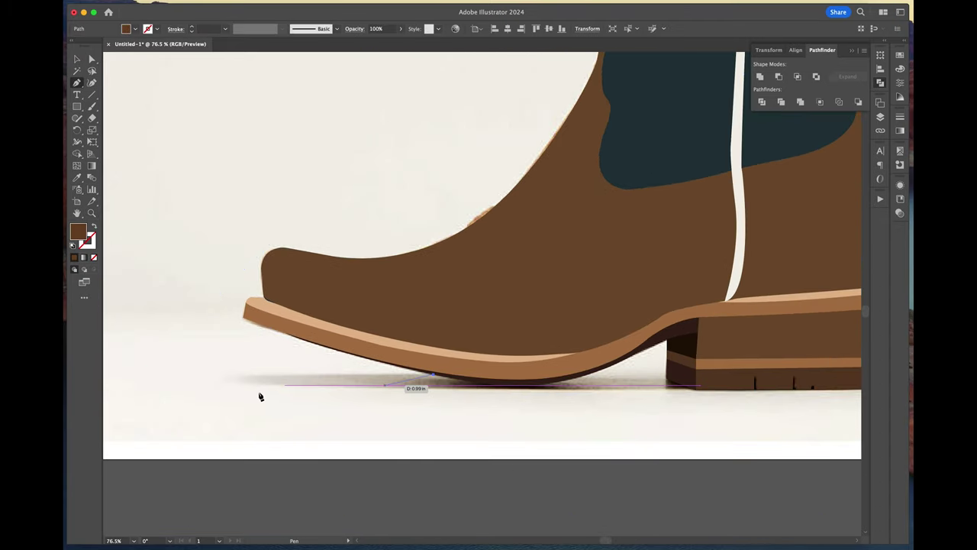
mouse_move(246, 377)
left_mouse_down()
mouse_move(432, 374)
mouse_move(242, 385)
left_mouse_up()
left_click(544, 390)
scroll(545, 393, "right", 5)
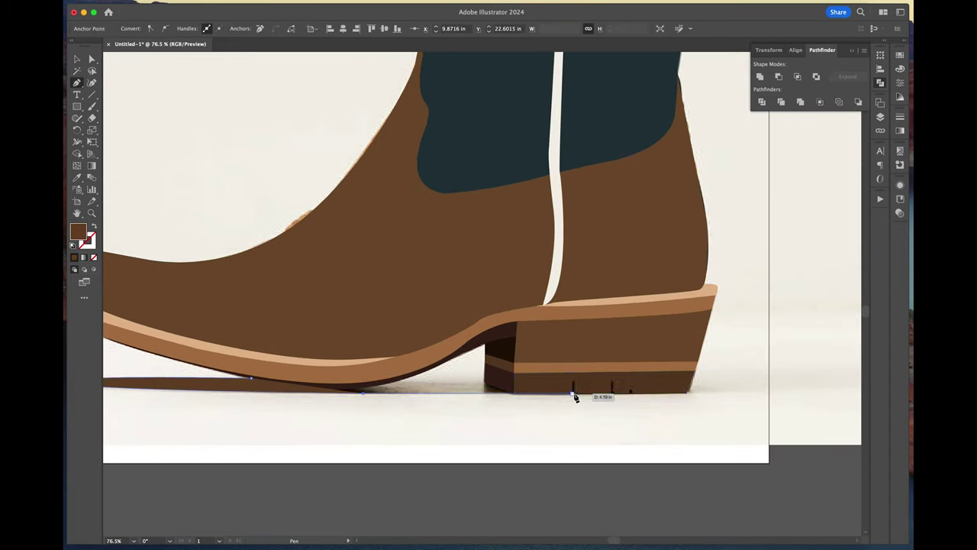
left_click(583, 393)
left_click(729, 393)
left_click_drag(441, 385, 227, 391)
left_click(251, 378)
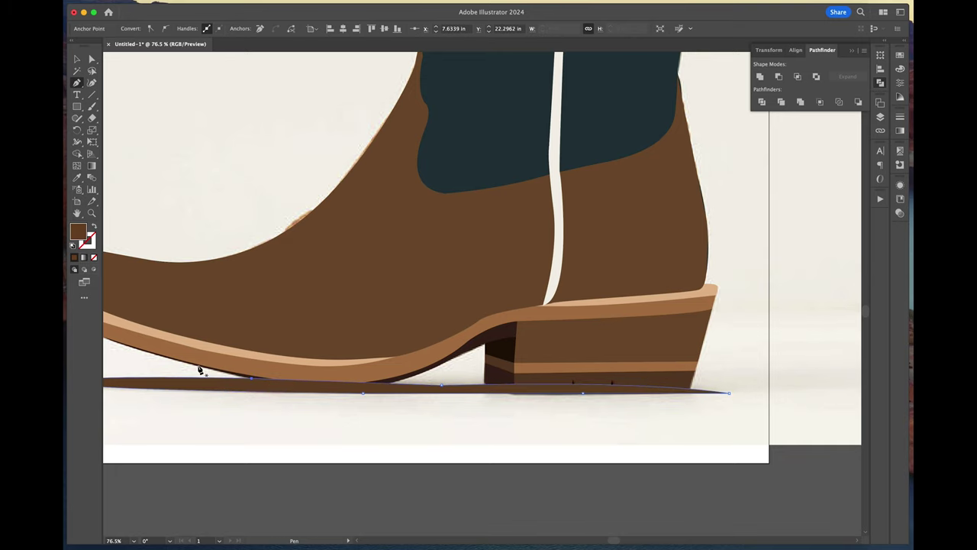
Fill the ground shadow with the light greyish beige sampled from the photo's shadow
left_click(79, 177)
left_click(135, 381)
scroll(141, 380, "down", 5)
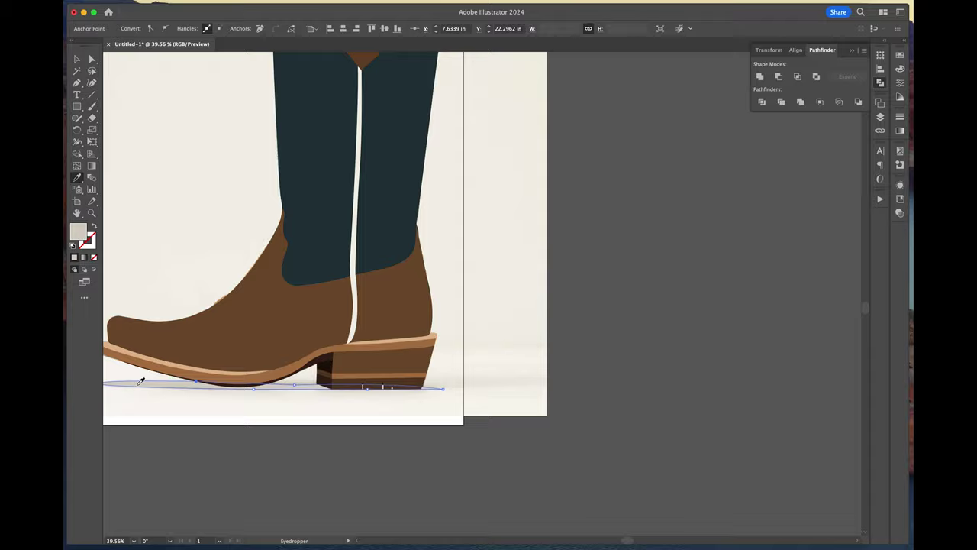
Pull the ground shadow's rear tip slightly in toward the heel and deselect the shape
key("a")
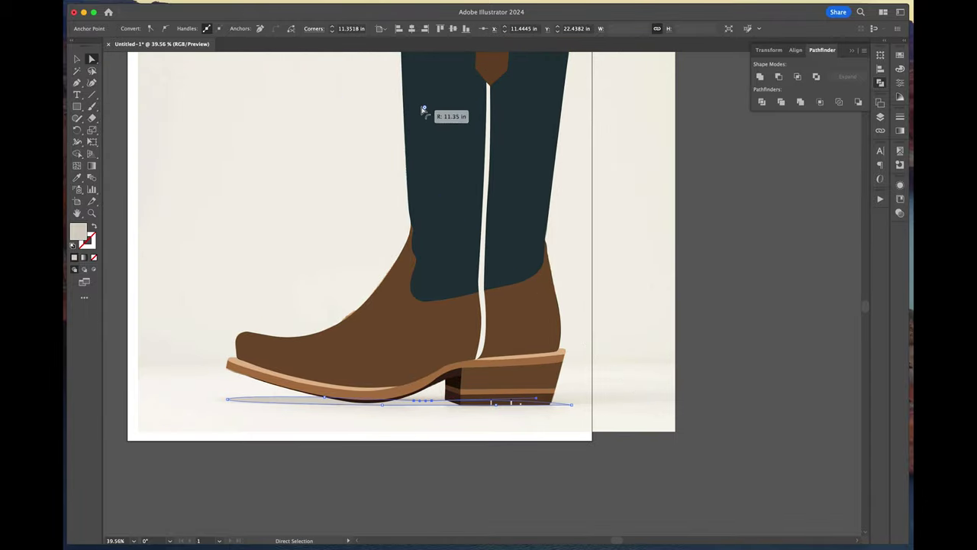
scroll(425, 401, "up", 3)
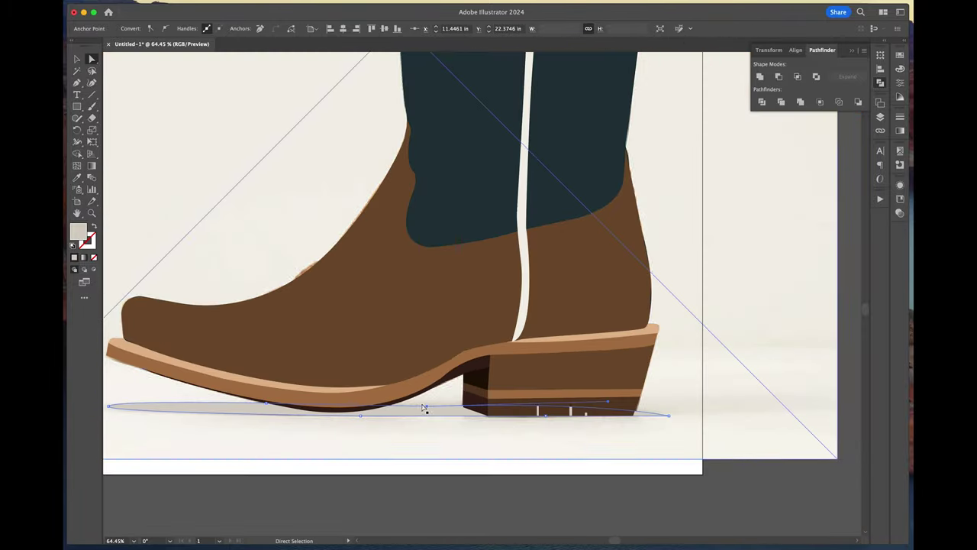
left_click(665, 415)
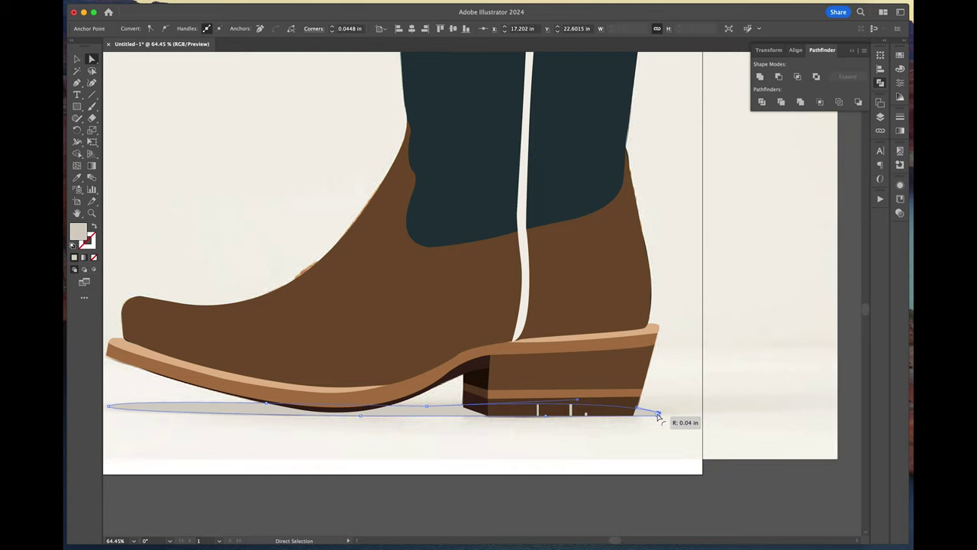
scroll(374, 191, "down", 6)
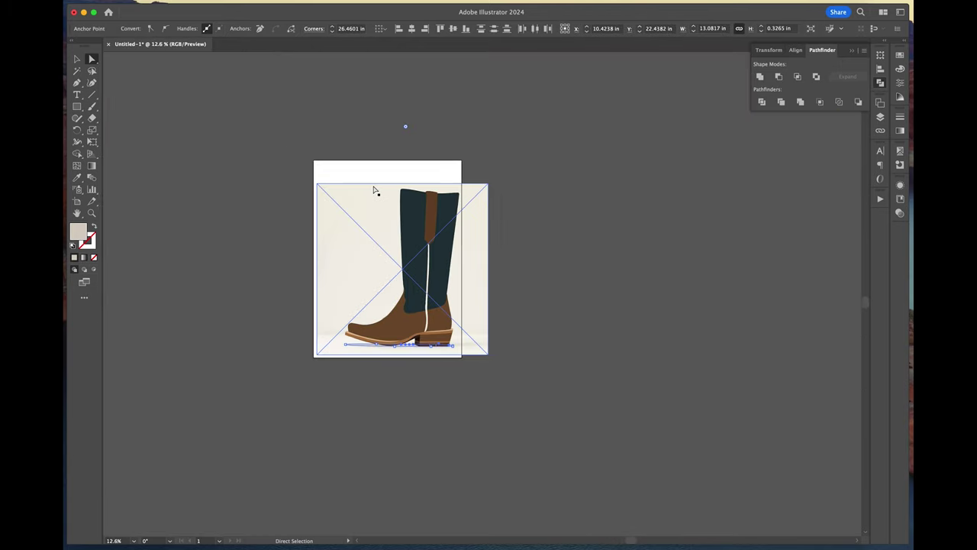
scroll(374, 191, "down", 5)
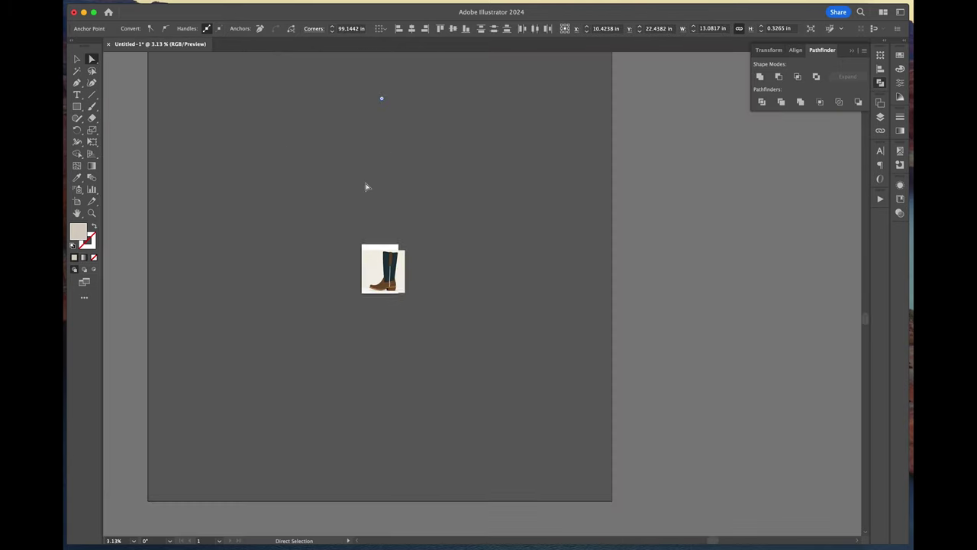
scroll(366, 187, "up", 3)
scroll(395, 343, "up", 8)
left_click(435, 351)
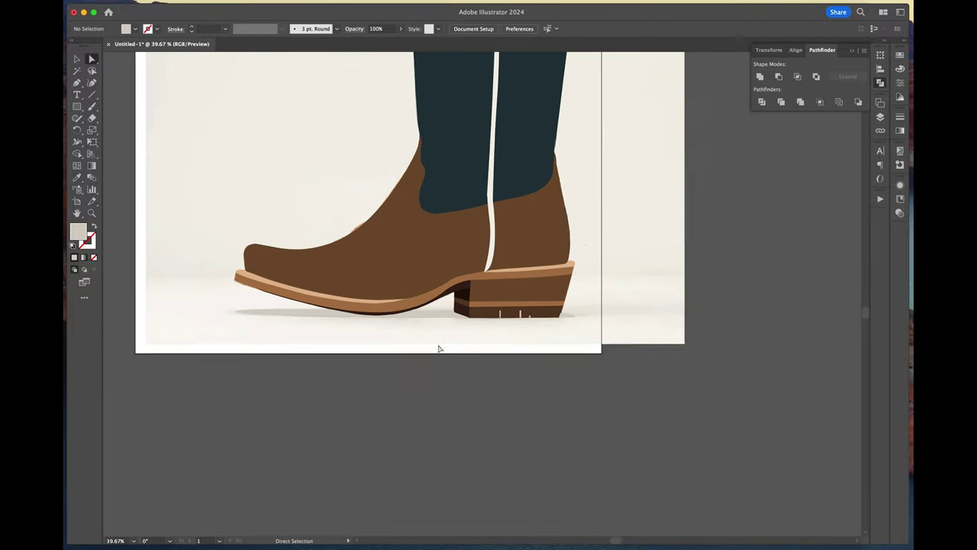
Try to unlock and delete the reference photo behind the boot
scroll(427, 381, "up", 3)
key("super+alt+2")
key("BackSpace")
scroll(417, 415, "down", 2)
scroll(451, 437, "up", 2)
scroll(453, 442, "up", 2)
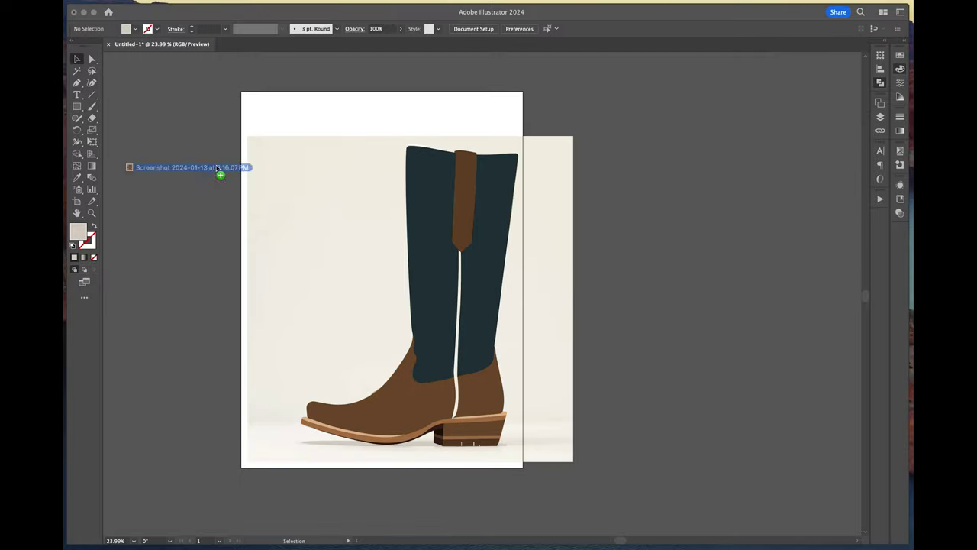
Place the floral ornament screenshot over the artboard beside the boot shaft, enlarge the view, and lock the image as a tracing reference
left_click_drag(425, 183, 310, 274)
scroll(311, 271, "up", 3)
left_click_drag(371, 249, 296, 281)
left_click(272, 416)
key("super+z")
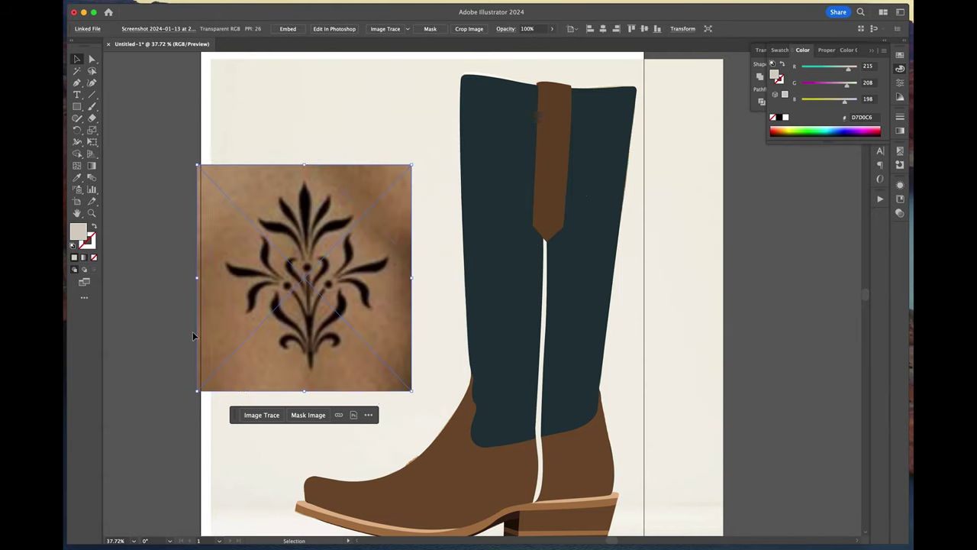
key("super+2")
Trace the ornament's central upright leaf as a closed pointed shape with the Pen tool, filled light beige D7D0C6
scroll(299, 268, "up", 5)
key("p")
left_click(313, 236)
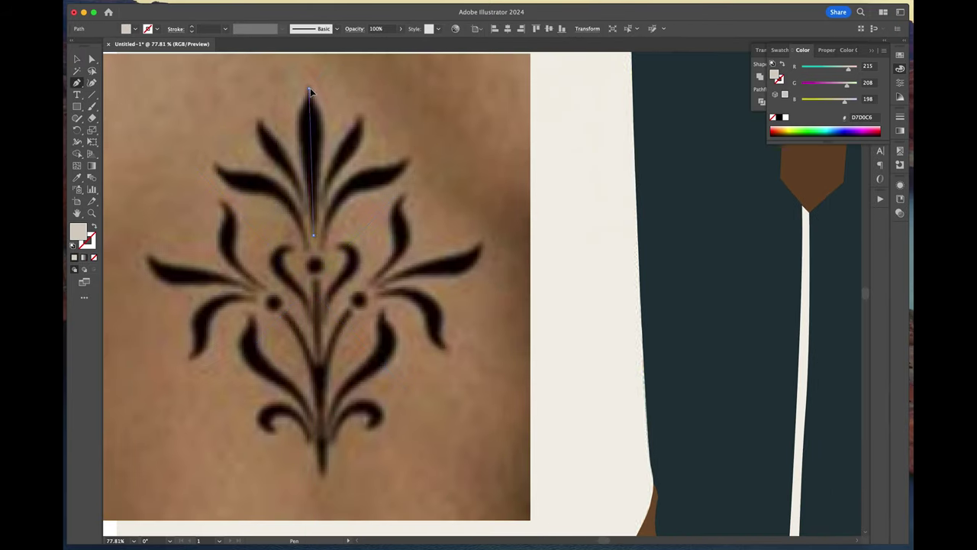
left_click_drag(309, 89, 335, 96)
left_click_drag(313, 277, 290, 302)
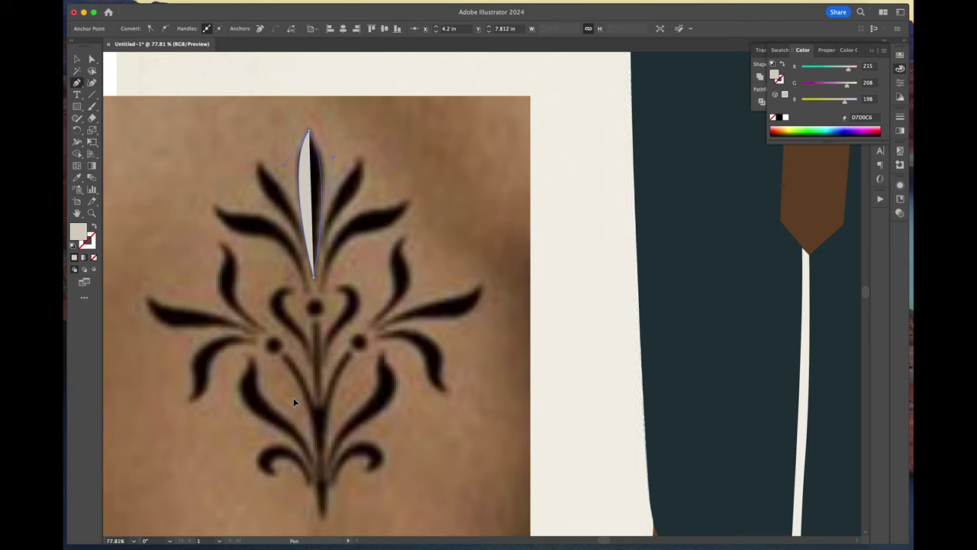
scroll(319, 291, "down", 2)
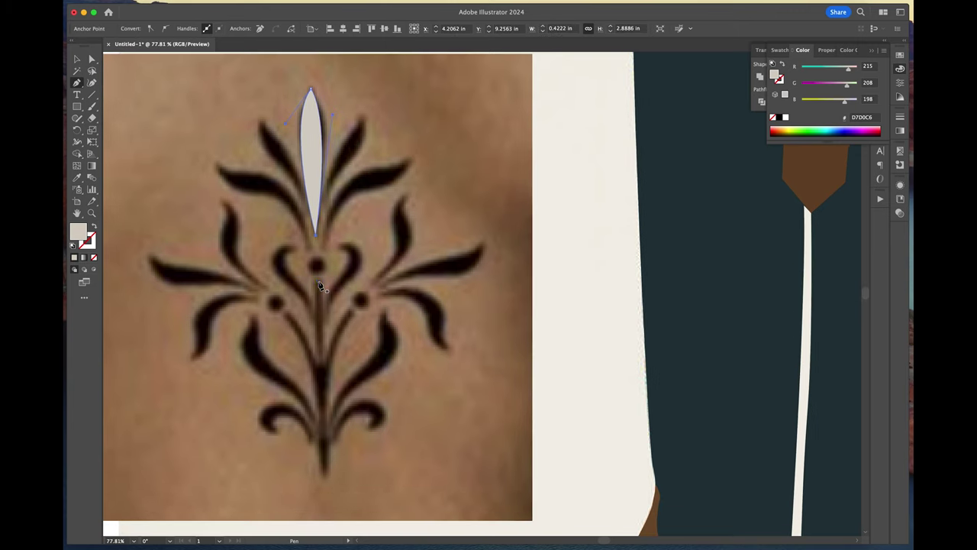
left_click(319, 283)
key("v")
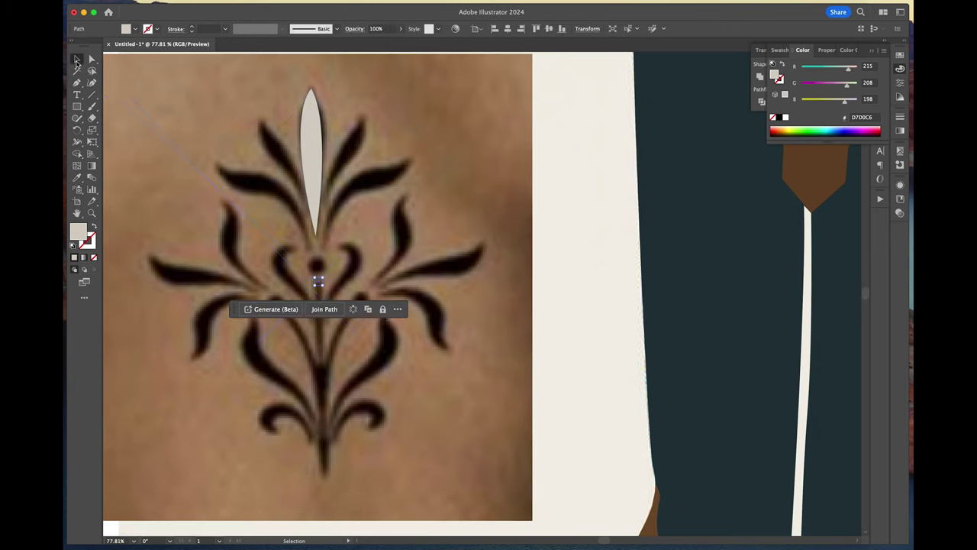
key("Delete")
Draw a straight line along the ornament's thin central stem below the middle dot, with a 1 pt beige stroke and no fill
key("p")
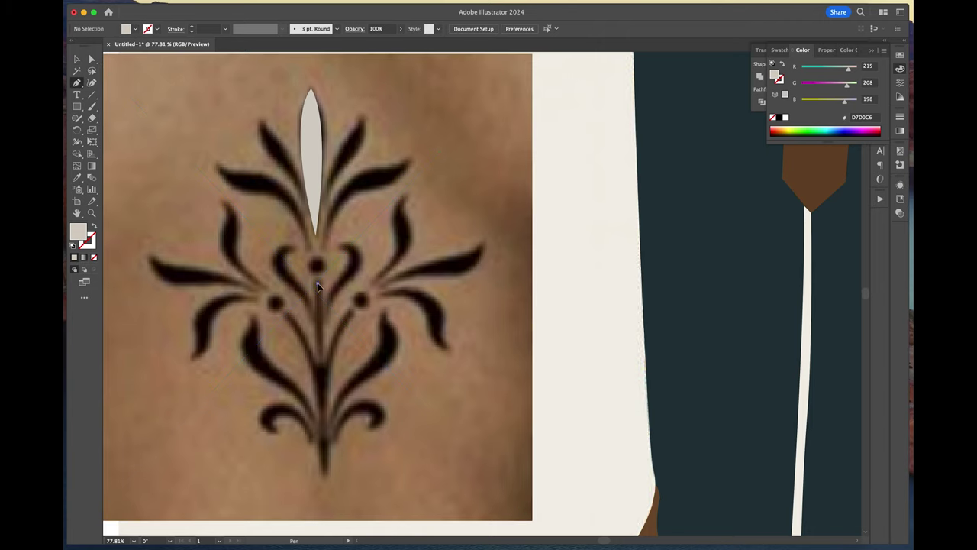
left_click(318, 284)
left_click(320, 358)
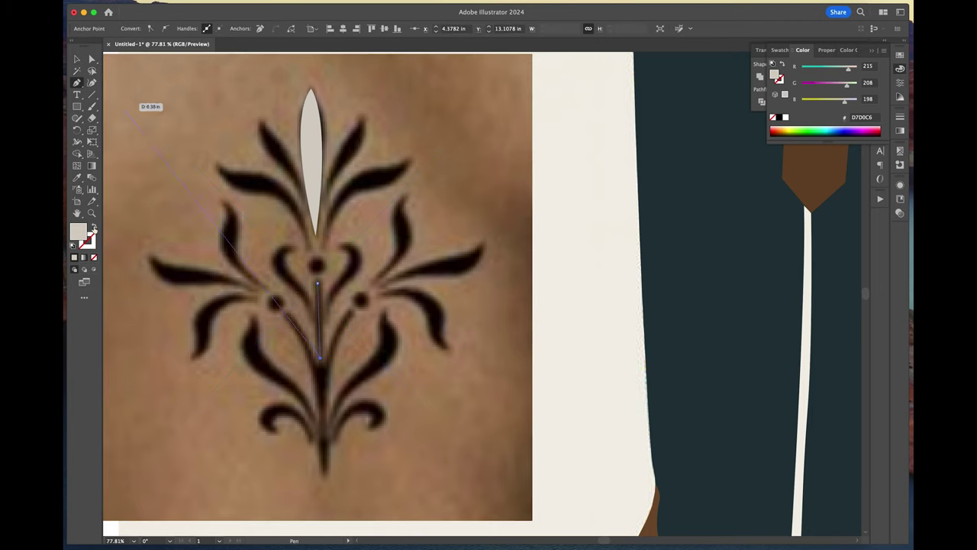
left_click(94, 228)
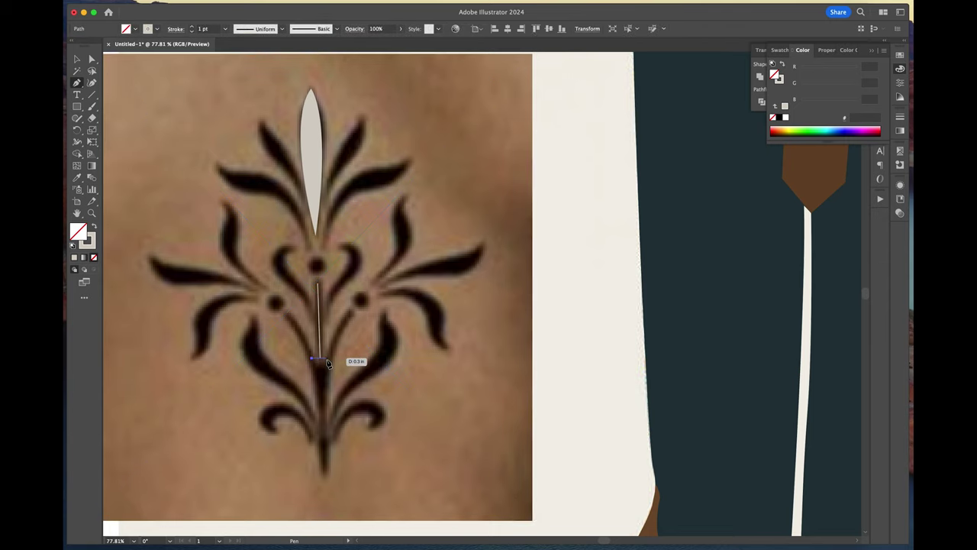
Trace the lower stem with its right-hand branch as a closed shape and give it the beige fill without a stroke
left_click(351, 312)
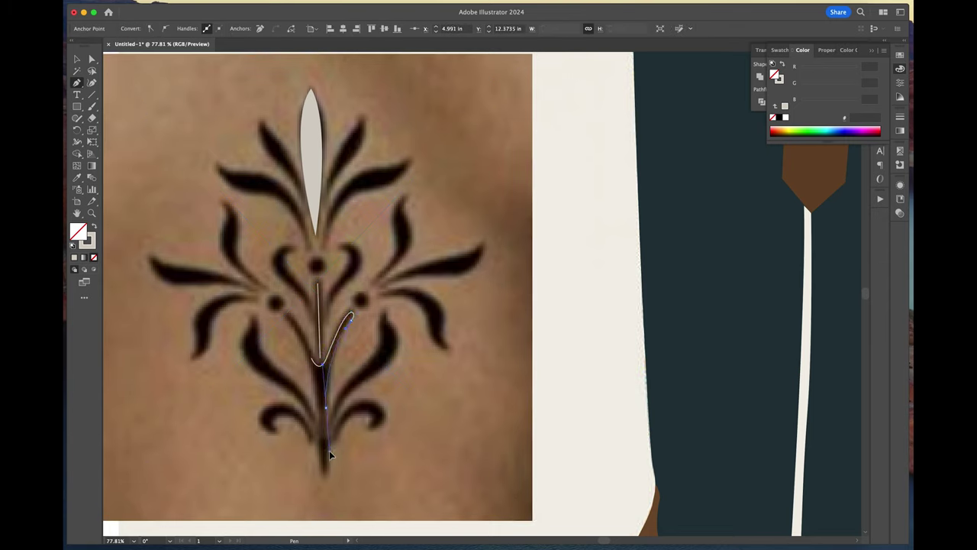
left_click_drag(329, 452, 330, 459)
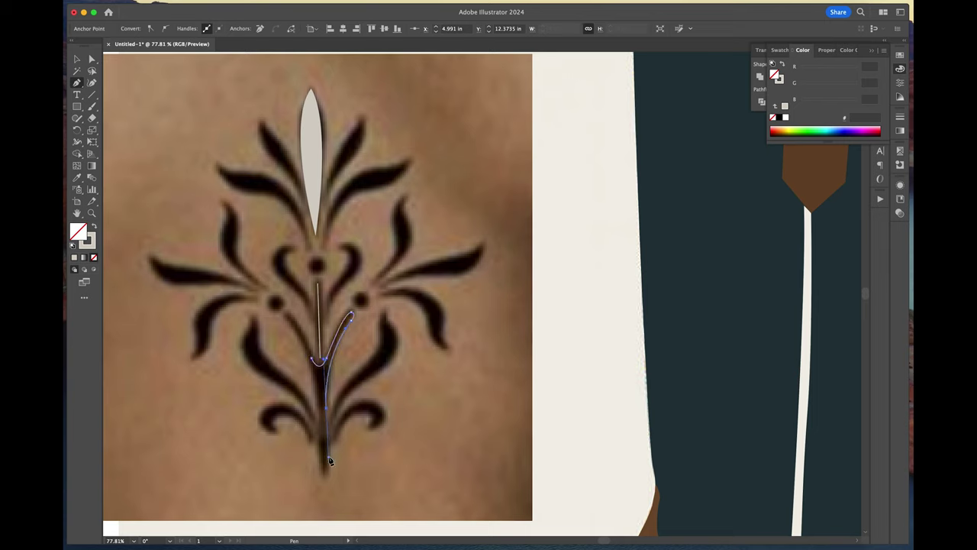
left_click(309, 361)
key("shift+x")
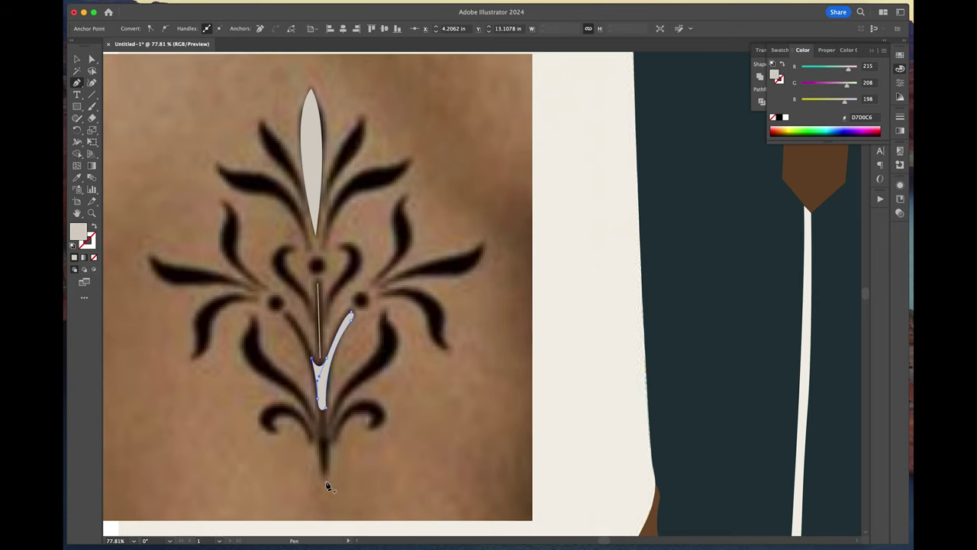
Trace the small pointed spike at the ornament's lower end as a closed beige shape
left_click(325, 481)
left_click_drag(323, 431, 332, 406)
left_click(326, 479)
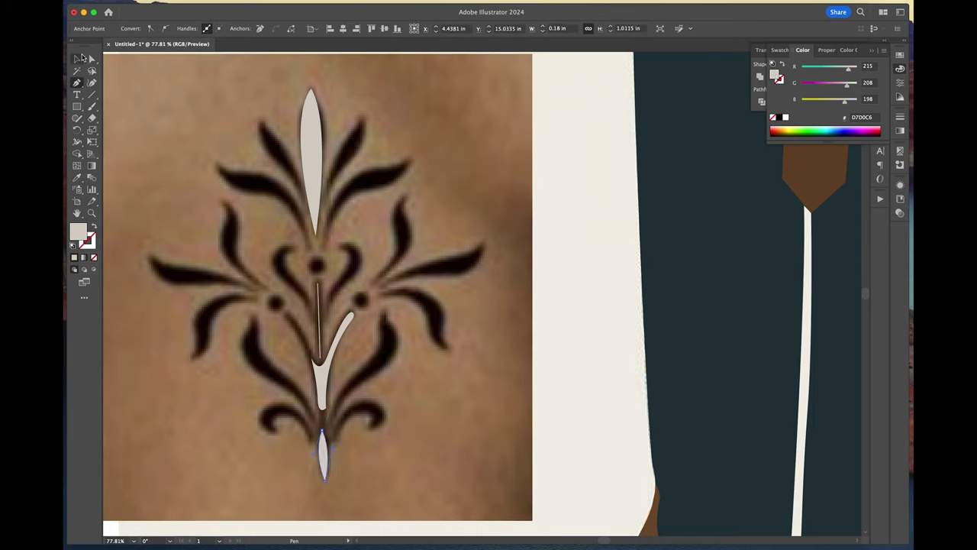
Trace the two curved leaves to the right of the central upright leaf as closed beige shapes
left_click(326, 194)
left_click_drag(357, 133, 348, 182)
left_click(360, 115)
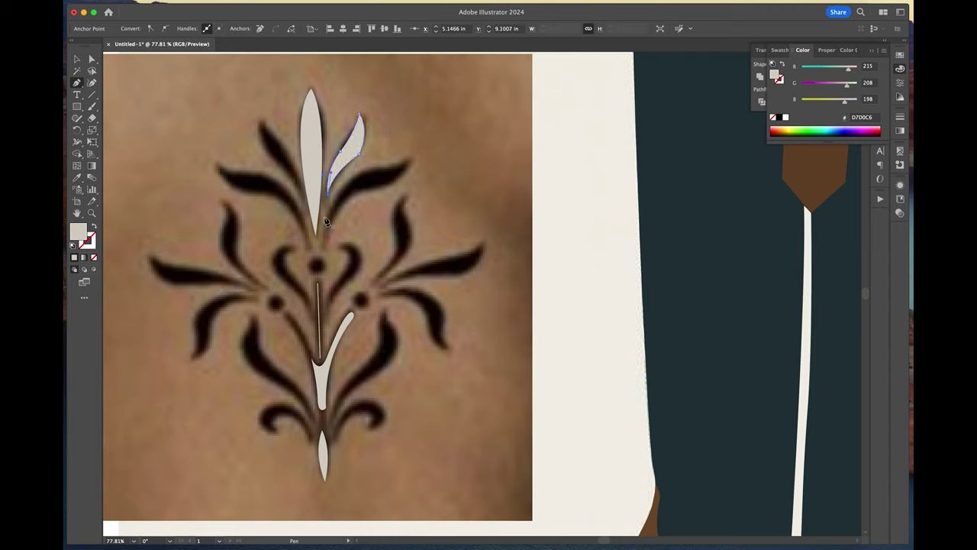
left_click(323, 243)
left_click_drag(404, 157, 412, 157)
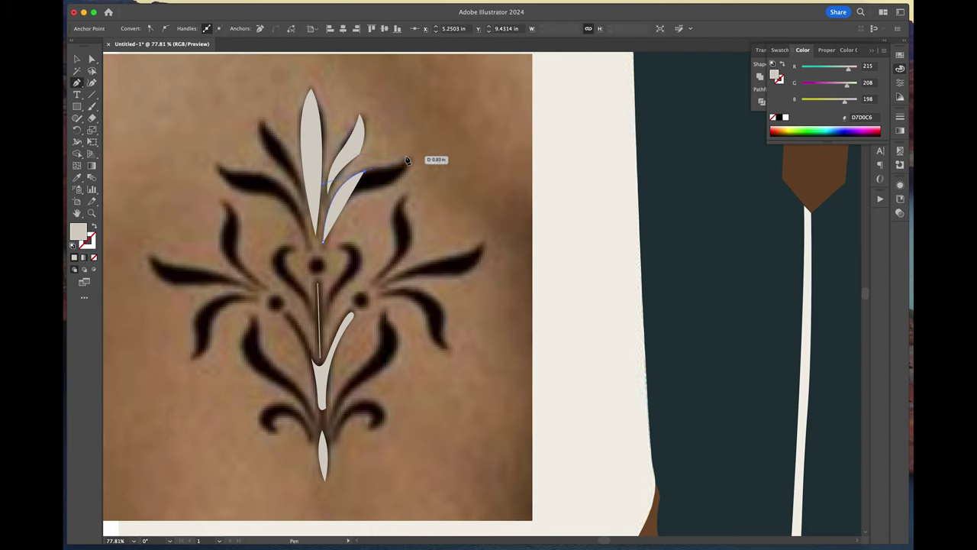
left_click(416, 155)
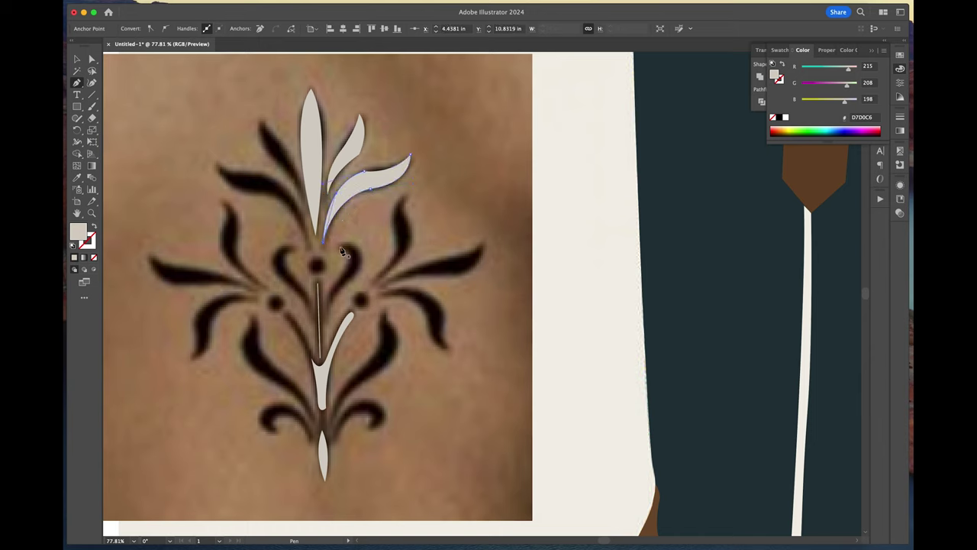
Trace the right half of the heart-shaped curl and the upright S-curved leaf above the right dot
mouse_move(347, 256)
left_mouse_down()
mouse_move(370, 271)
mouse_move(349, 246)
mouse_move(333, 249)
left_mouse_up()
left_click(372, 281)
left_click_drag(398, 247, 398, 232)
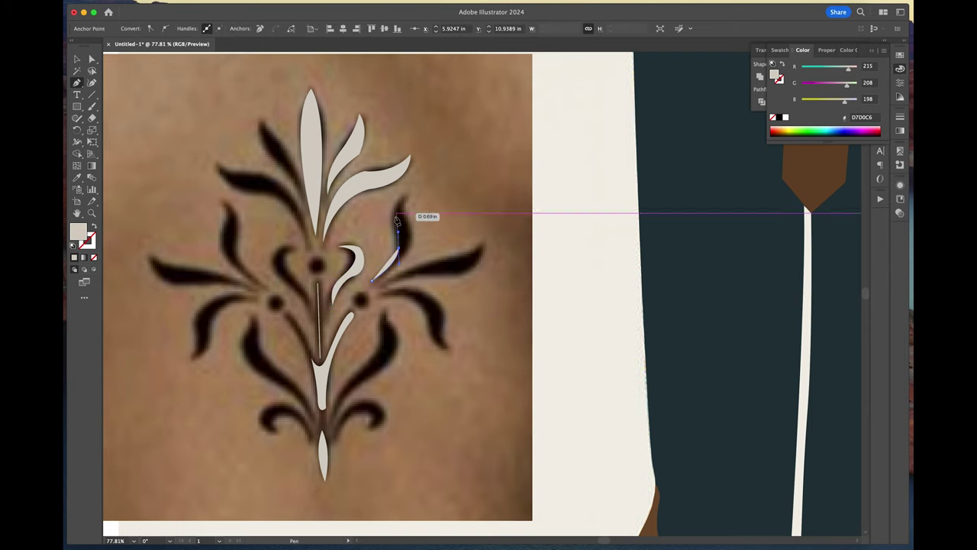
left_click(393, 223)
left_click(404, 194)
left_click_drag(427, 184, 412, 221)
Trace the long leaf sweeping out to the ornament's far right, and undo the stray anchor point below it
left_click_drag(407, 254, 489, 252)
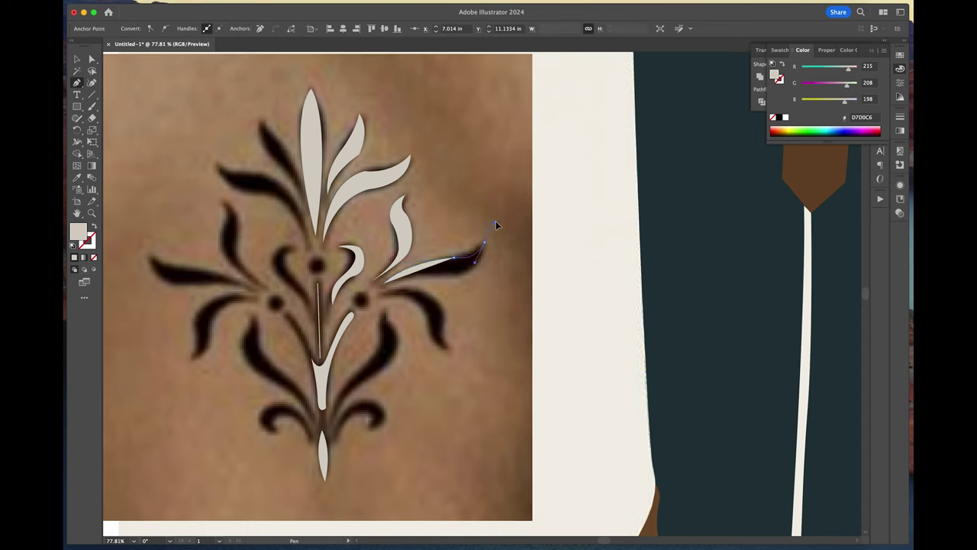
left_click_drag(383, 283, 388, 287)
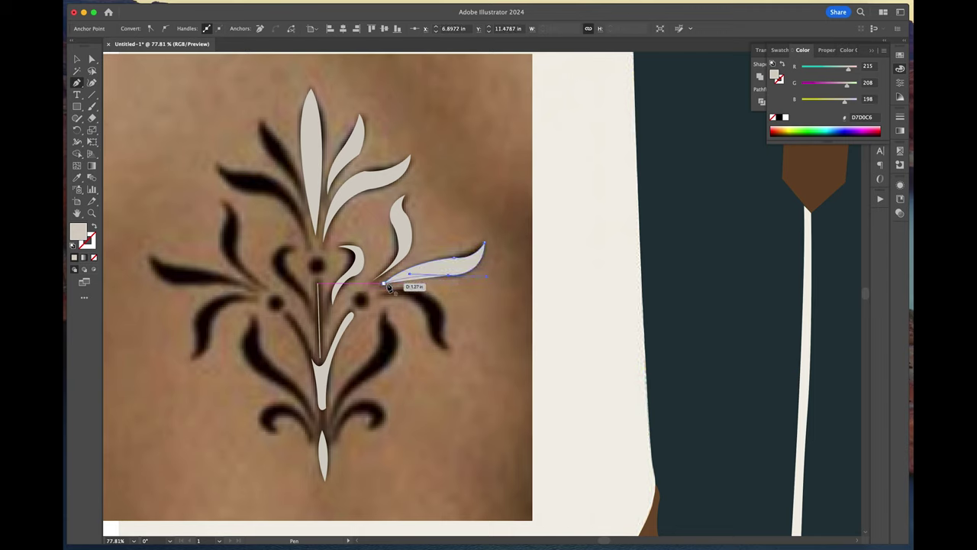
left_click(379, 295)
key("super+z")
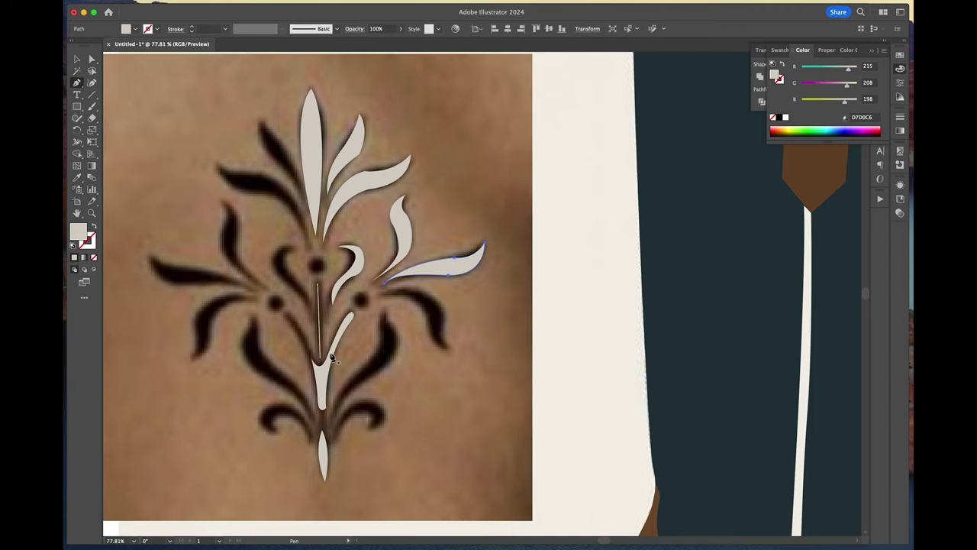
Trace the curved leaf to the right of the lower stem as a closed beige shape
left_click_drag(366, 364, 387, 329)
left_click(381, 330)
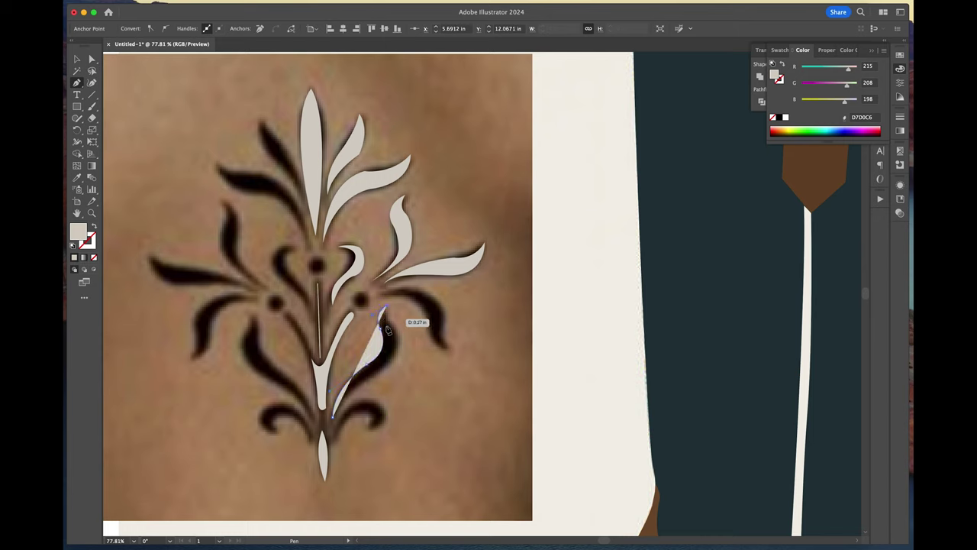
left_click_drag(386, 364, 381, 365)
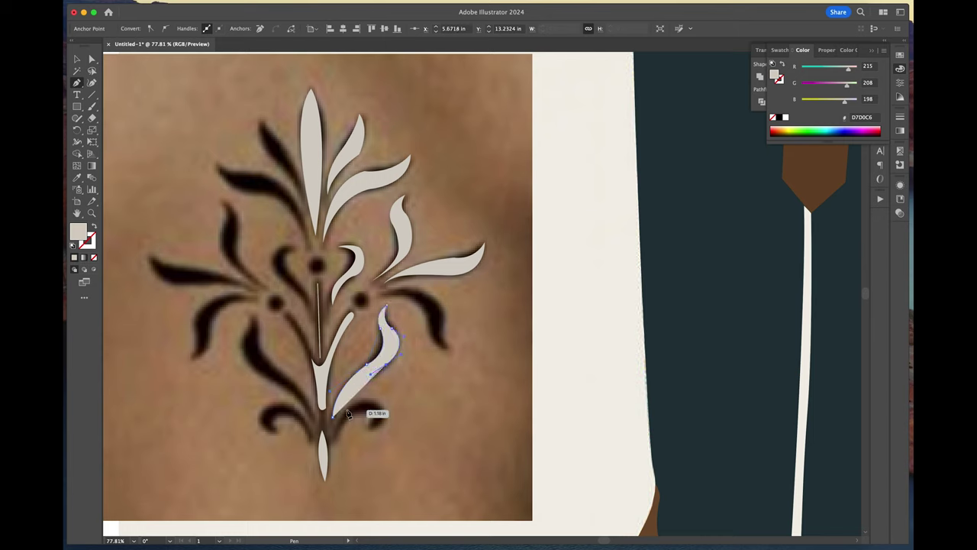
Trace the hooked curl to the right of the ornament's base, keeping the beige fill and no stroke
left_click(333, 433)
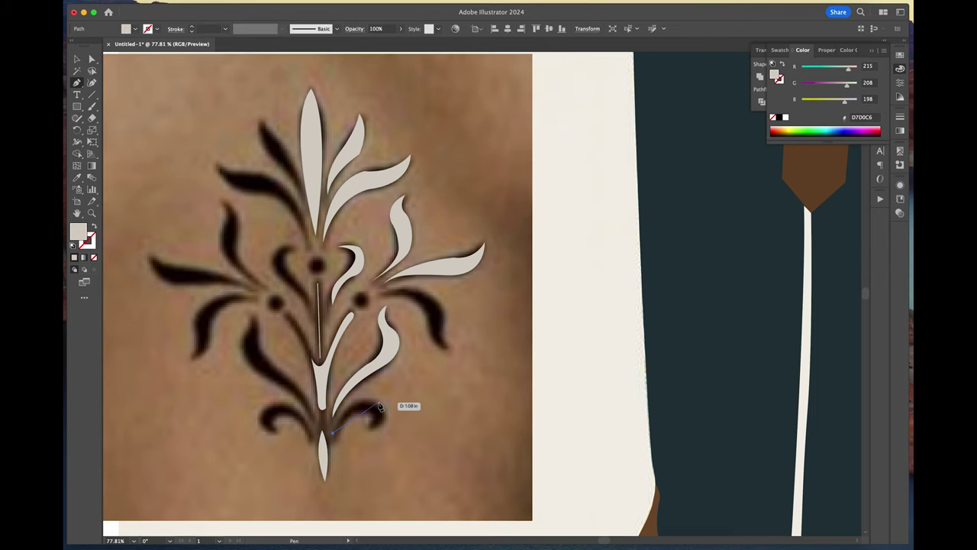
left_click_drag(377, 402, 413, 418)
left_click_drag(353, 445, 349, 444)
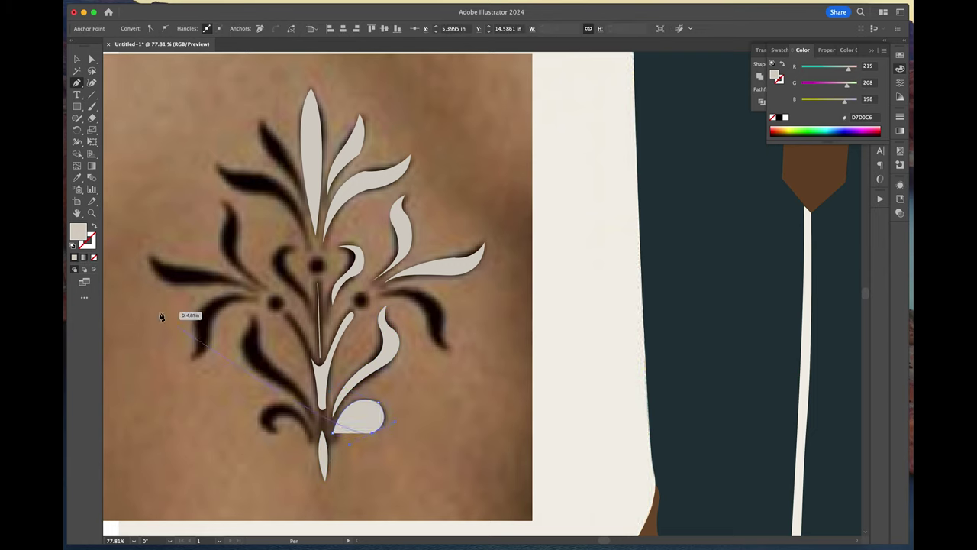
left_click(94, 226)
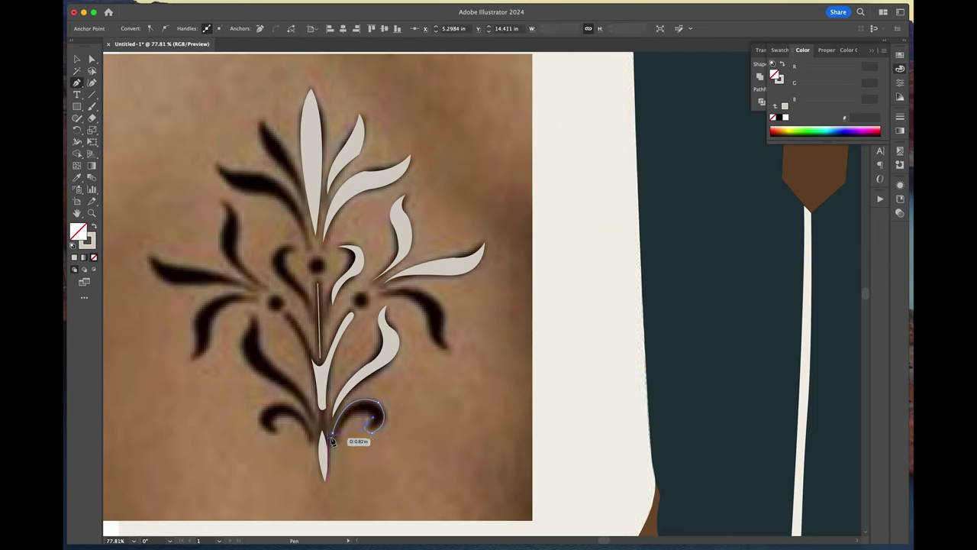
left_click(95, 227)
Draw beige circles over the ornament's middle dot and right dot with the Ellipse tool
left_click(76, 106)
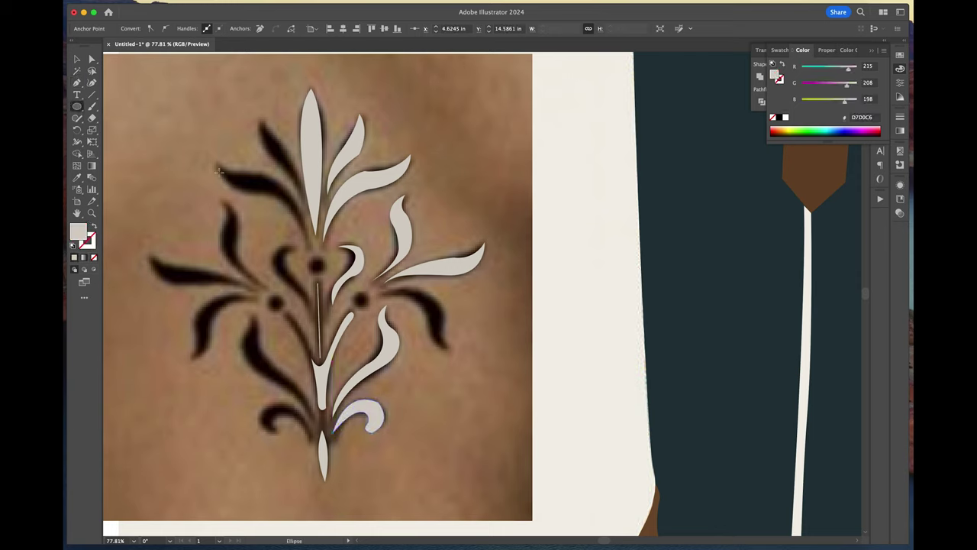
mouse_move(312, 257)
left_mouse_down()
mouse_move(376, 312)
mouse_move(364, 301)
left_mouse_up()
left_click(76, 58)
Duplicate the upright leaf above the right dot, reflect it across the vertical axis, and rotate it over the drooping right leaf
left_click(91, 59)
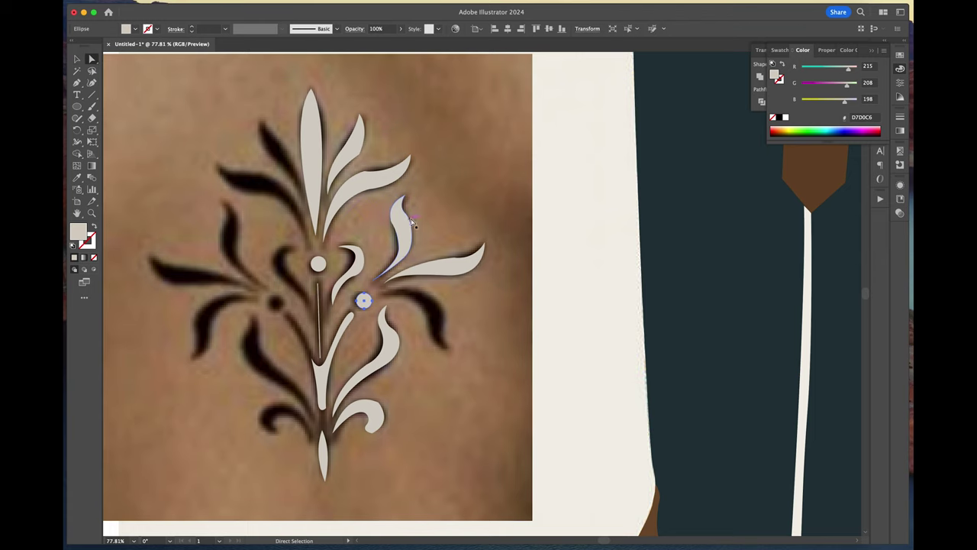
left_click(413, 222)
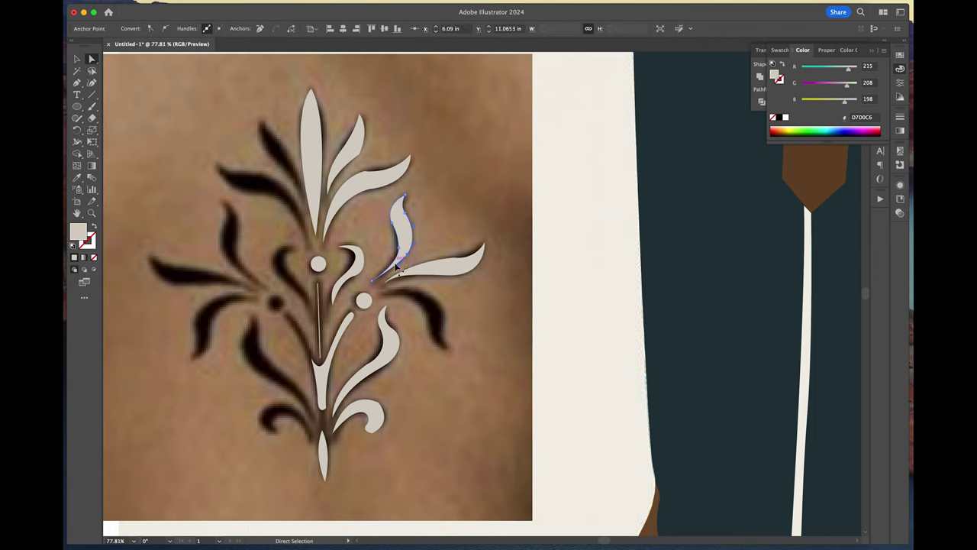
key("v")
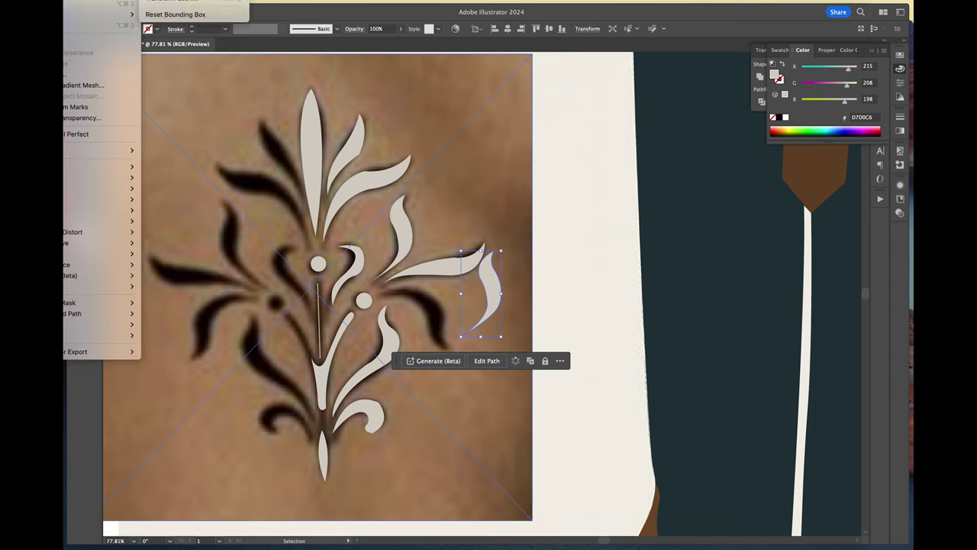
left_click(164, 0)
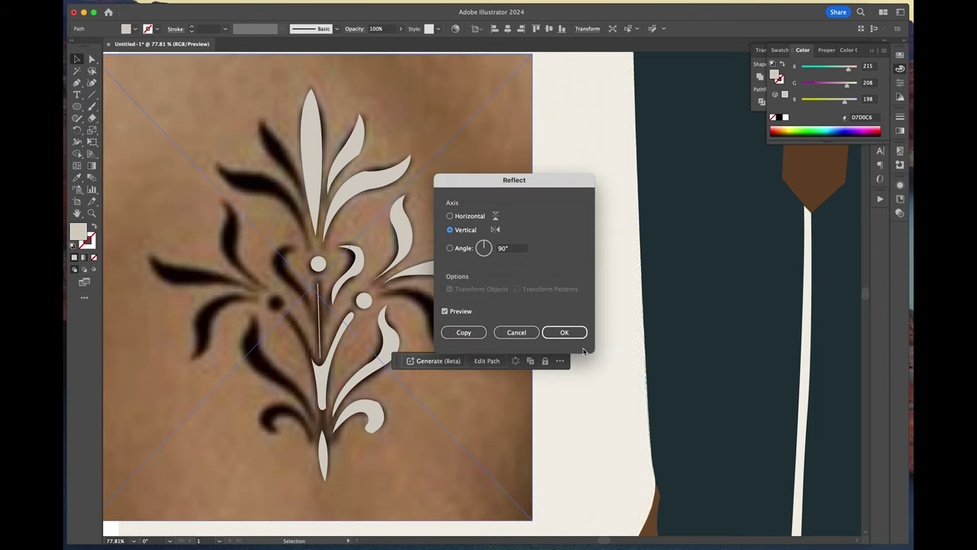
left_click(564, 332)
left_click_drag(506, 248, 483, 358)
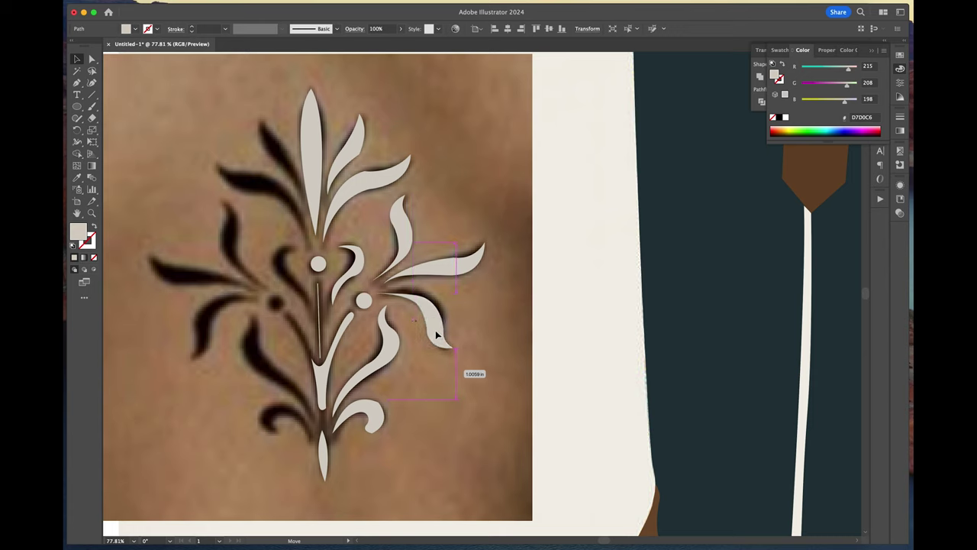
Round the outer bend of the drooping right leaf to a corner radius of about 0.37 in
left_click_drag(437, 334, 532, 332)
key("a")
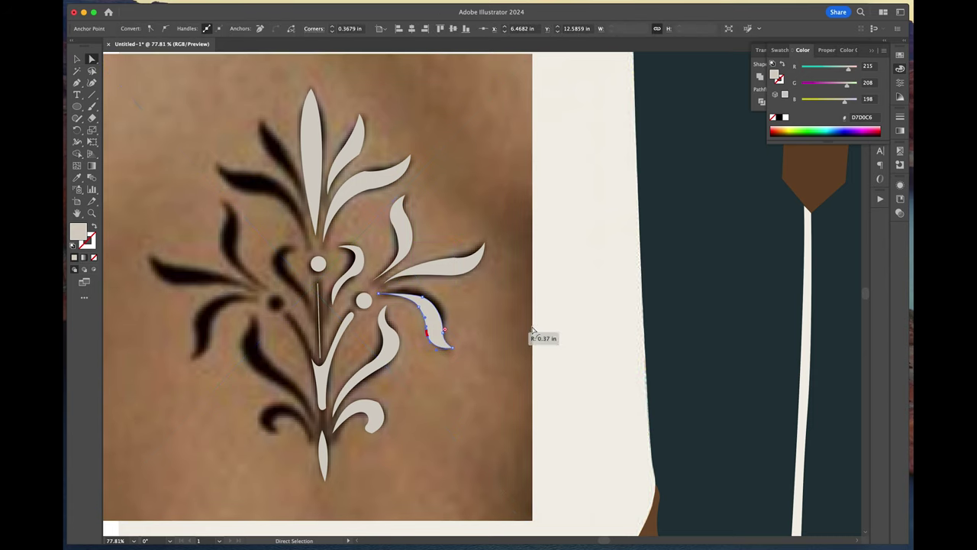
left_click(446, 334)
left_click_drag(445, 311, 445, 312)
left_click(393, 217)
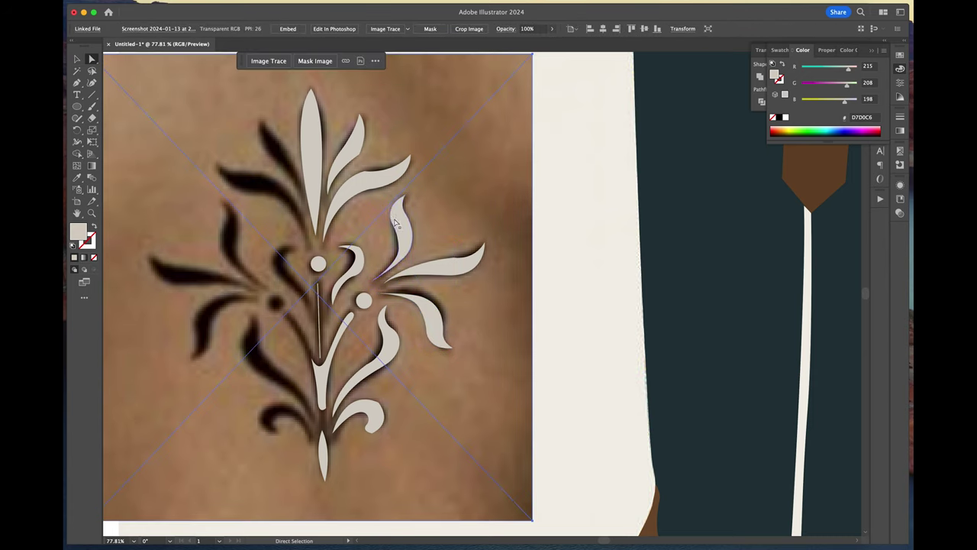
left_click(444, 321)
Delete the ornament reference photo from behind the traced beige shapes
left_click(553, 252)
key("v")
left_click(509, 180)
key("Delete")
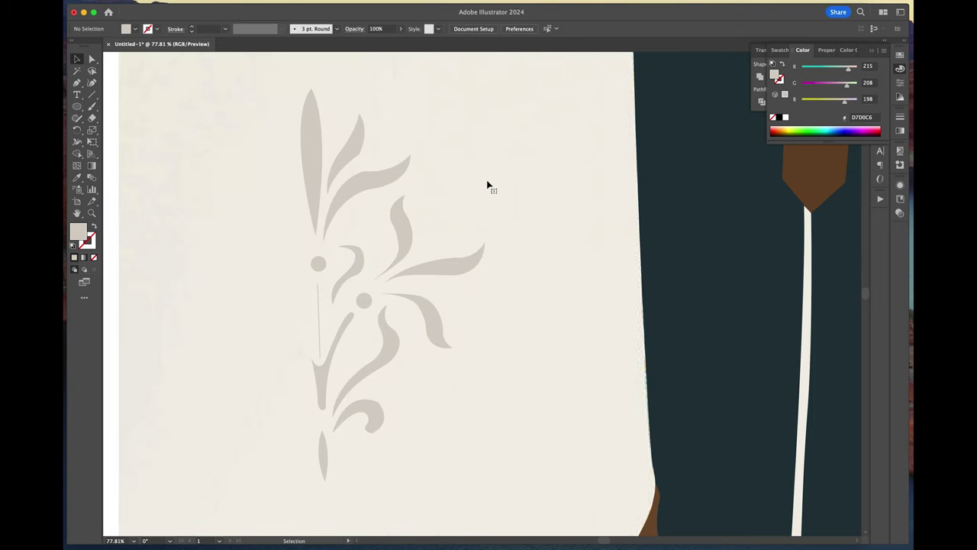
Give the ornament's thin centre line a 4 pt stroke with round caps, and inspect the anchor points of the neighbouring shapes
left_click(319, 301)
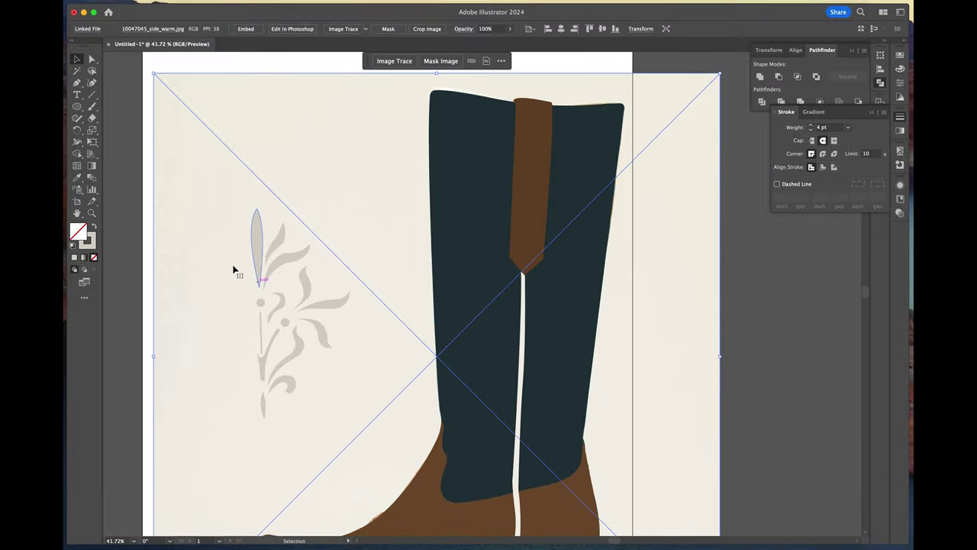
left_click(257, 248)
left_click(272, 244)
key("a")
left_click(283, 224)
left_click_drag(281, 230, 223, 211)
left_click(292, 377)
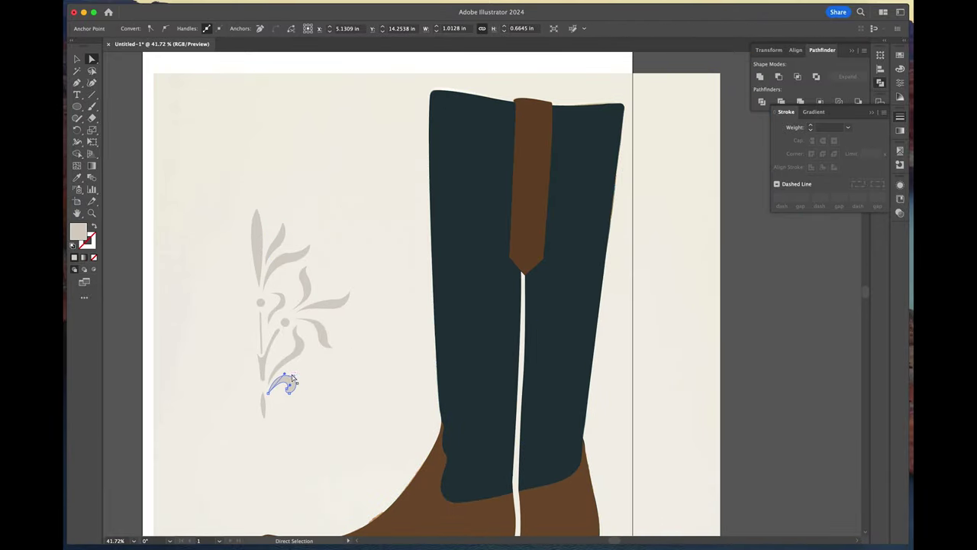
Refine the anchors and handles of the forked lower stem and the small curl beside the middle dot
left_click(263, 372)
scroll(258, 376, "up", 6)
left_click(280, 390)
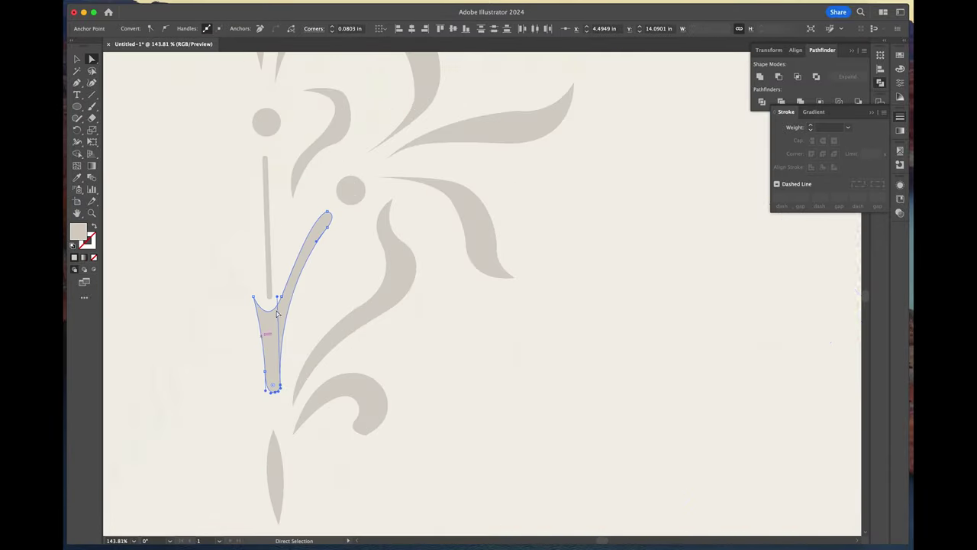
left_click(281, 296)
left_click(341, 97)
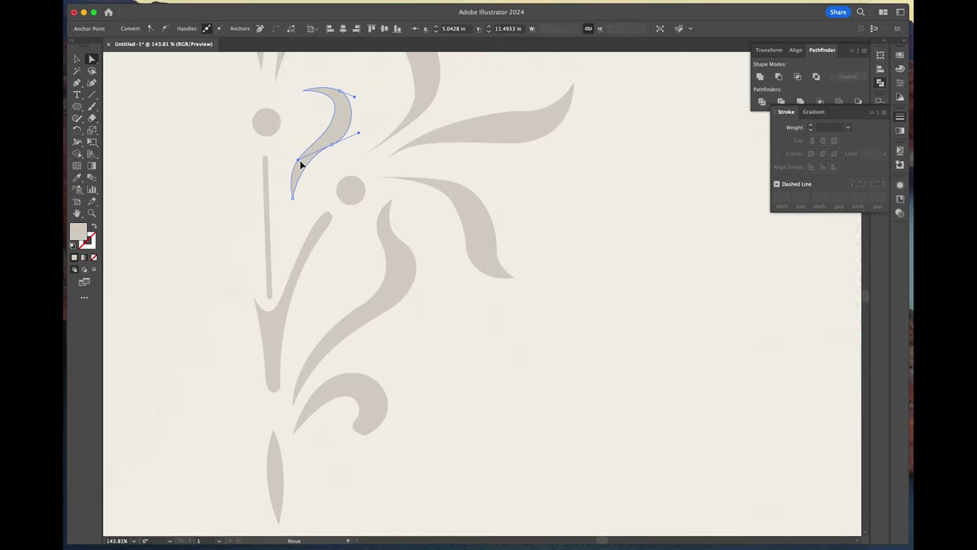
left_click_drag(364, 136, 365, 136)
left_click(362, 157)
Check the second upper leaf's curve and round the lower curved leaf's inner bend to a radius of about 1.48 in
scroll(343, 171, "down", 3)
scroll(340, 164, "up", 2)
left_click(329, 129)
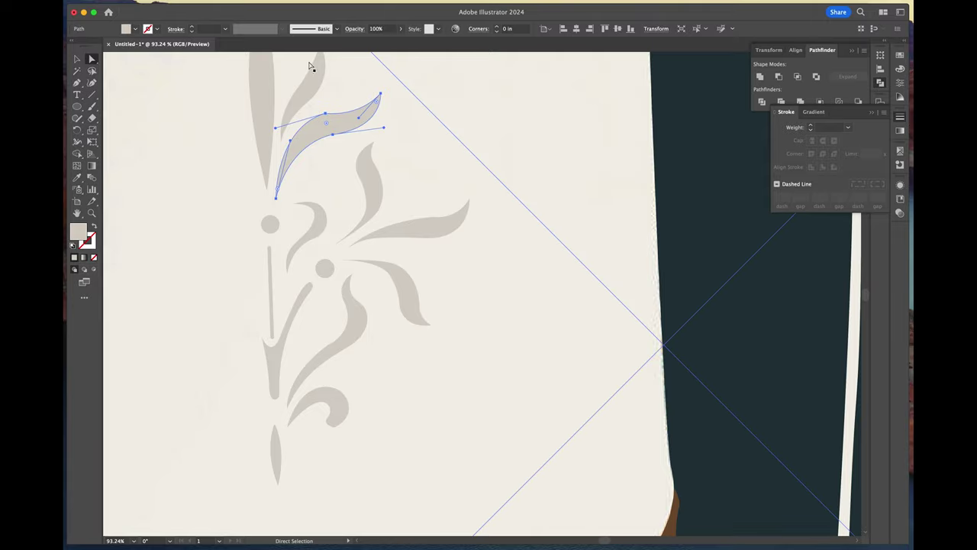
left_click(325, 113)
scroll(328, 154, "down", 2)
left_click(337, 363)
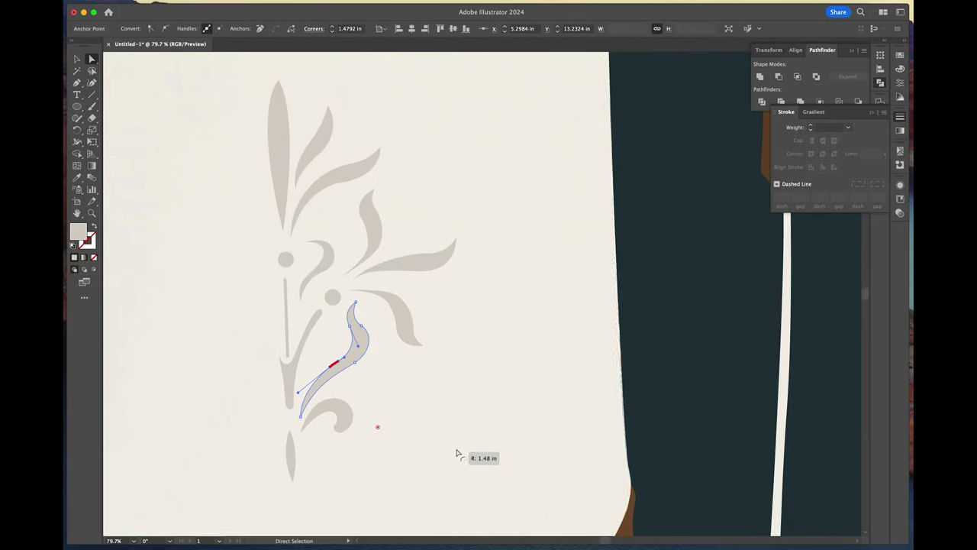
left_click_drag(456, 453, 456, 452)
left_click(450, 435)
Adjust the first upper leaf's curve and shift both upper side leaves slightly away from the tall centre leaf
left_click(312, 163)
left_click(377, 131)
left_click(281, 200)
left_click(282, 231)
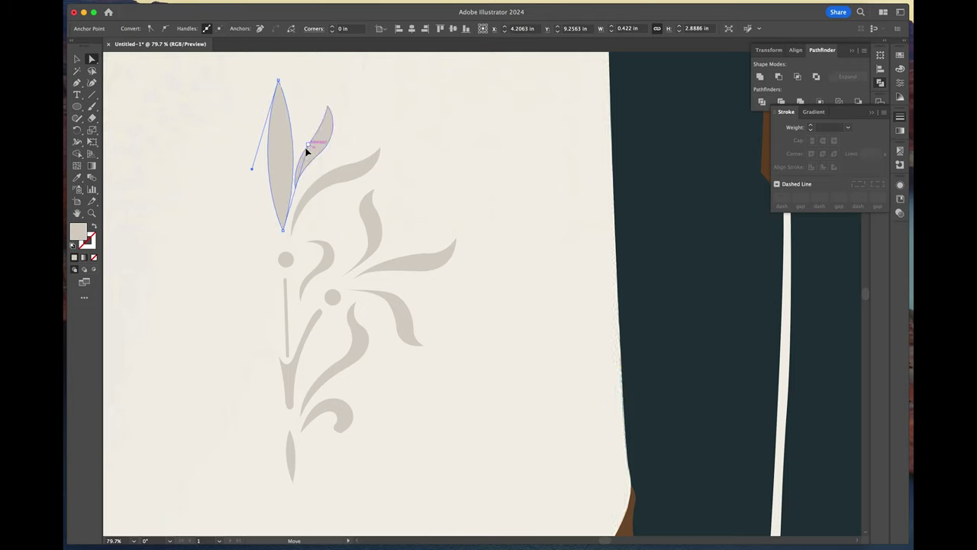
left_click(258, 135)
left_click_drag(306, 150, 319, 148)
key("v")
left_click_drag(321, 185, 328, 186)
left_click(451, 188)
Nudge the thin centre line and the middle dot into line along the ornament's central axis
left_click(286, 320)
left_click(293, 464)
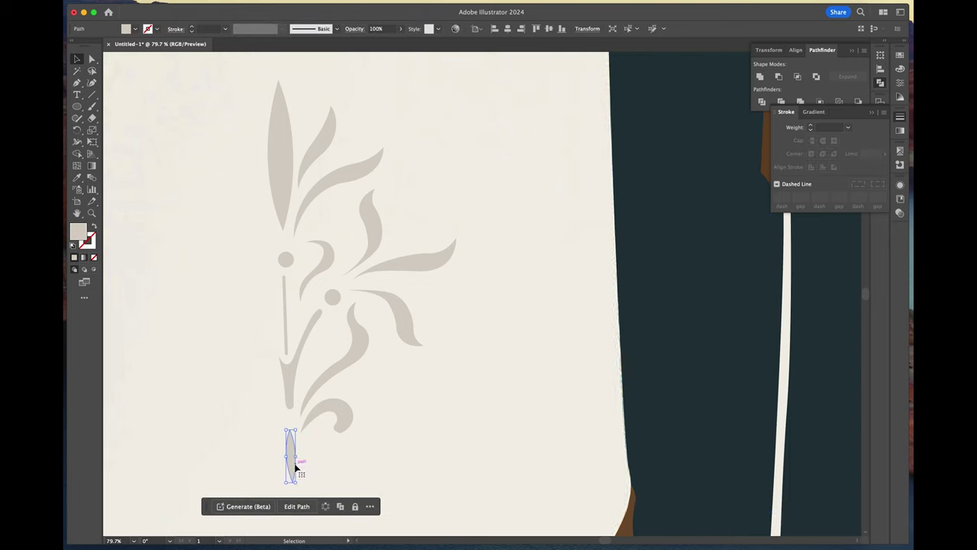
left_click(346, 470)
left_click(284, 281)
left_click_drag(284, 297, 286, 298)
left_click_drag(285, 262, 284, 262)
left_click(253, 266)
Move the tall centre leaf down closer to the middle dot and nudge the hooked base curl toward the stem
left_click_drag(284, 202, 284, 210)
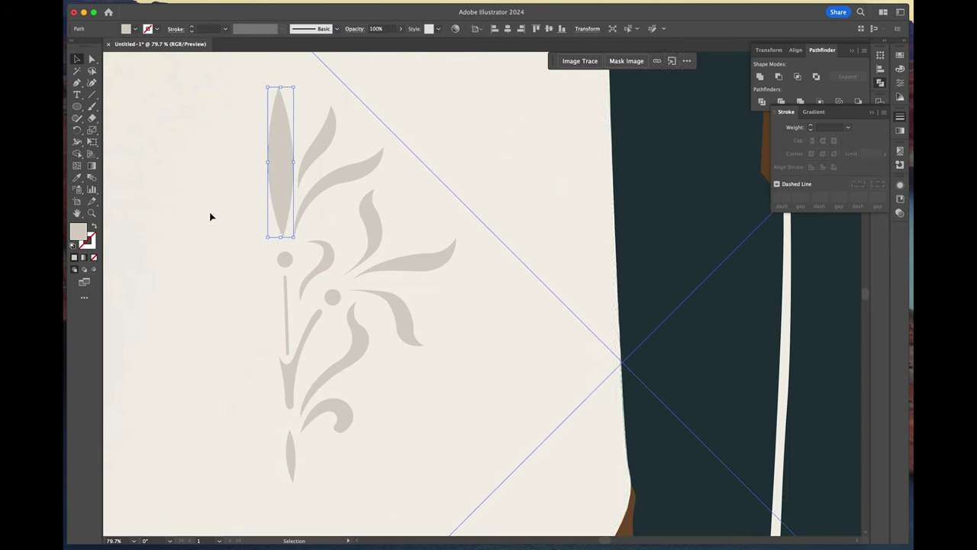
left_click(209, 214)
left_click_drag(345, 430, 343, 427)
left_click(462, 385)
Select all the beige ornament shapes and group them
scroll(381, 397, "down", 6)
scroll(382, 398, "right", 2)
left_click(77, 58)
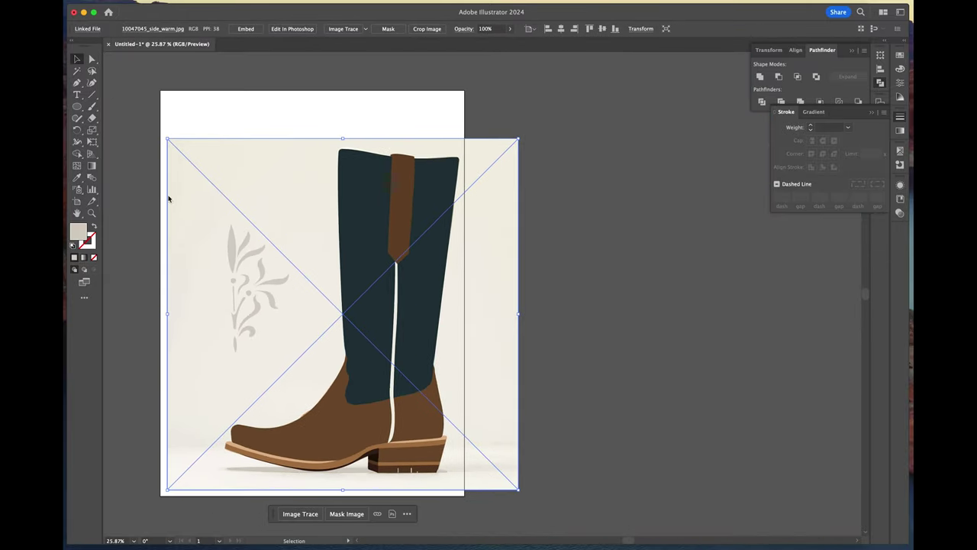
left_click(232, 245)
left_click(233, 285, "shift")
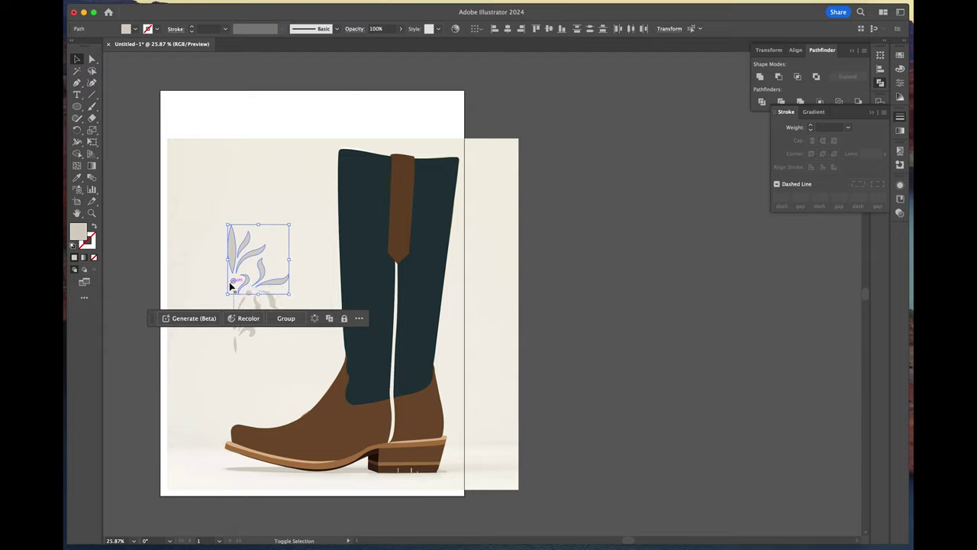
left_click(254, 296, "shift")
left_click(240, 307, "shift")
left_click(237, 343, "shift")
key("super+g")
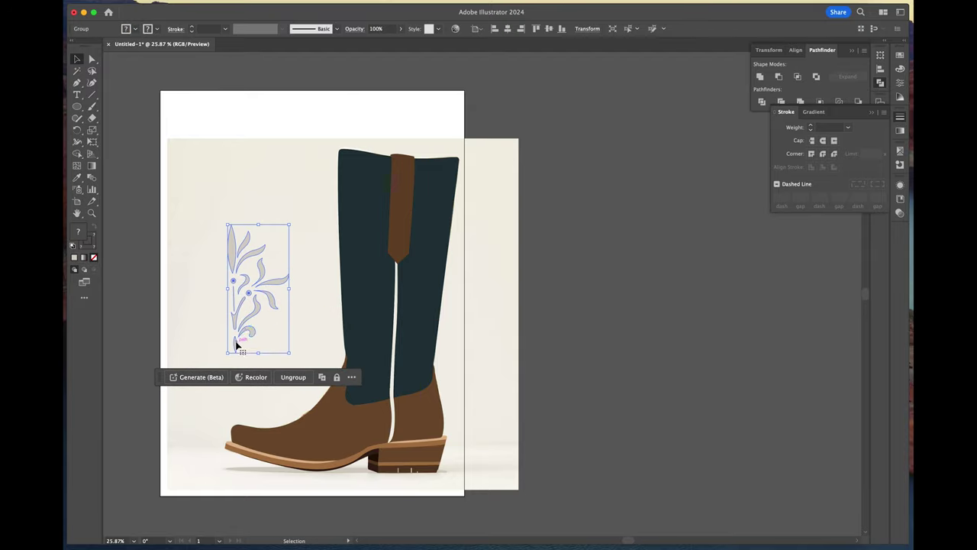
Move the grouped ornament onto the front edge of the boot shaft and rotate it slightly to follow that edge
left_click_drag(236, 343, 322, 164)
scroll(421, 313, "up", 5)
scroll(336, 168, "down", 3)
scroll(343, 191, "up", 3)
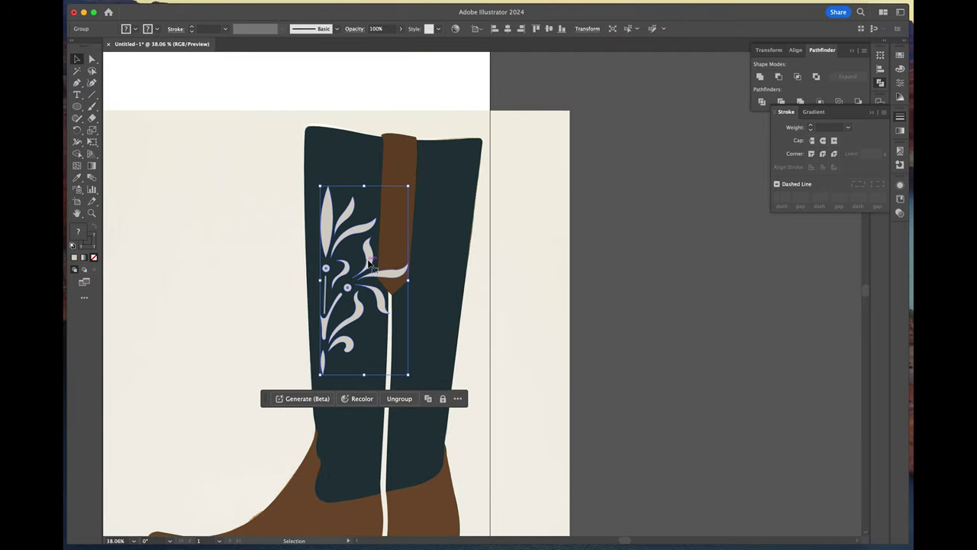
left_click_drag(366, 253, 356, 245)
left_click_drag(400, 177, 397, 178)
left_click_drag(361, 215, 350, 219)
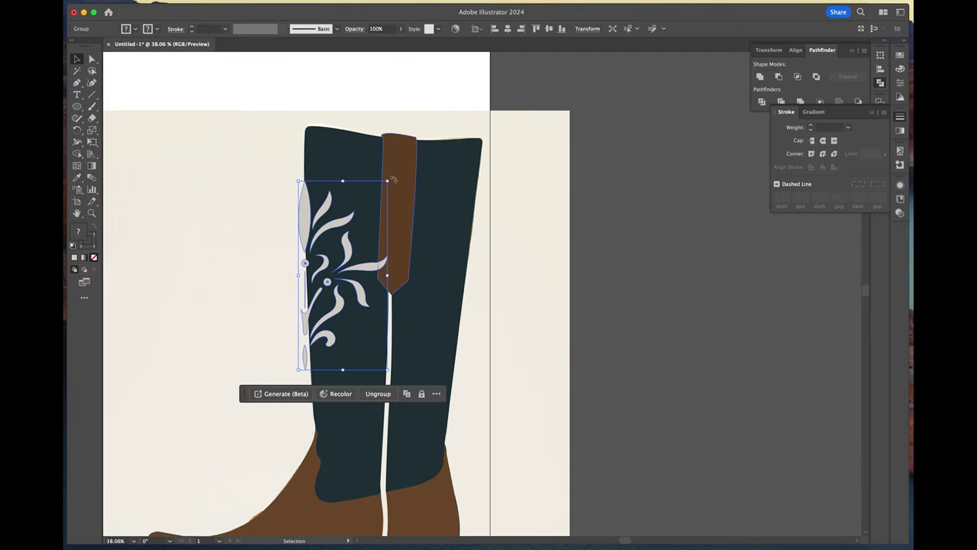
left_click_drag(393, 177, 390, 175)
left_click_drag(327, 223, 326, 224)
scroll(330, 253, "up", 4)
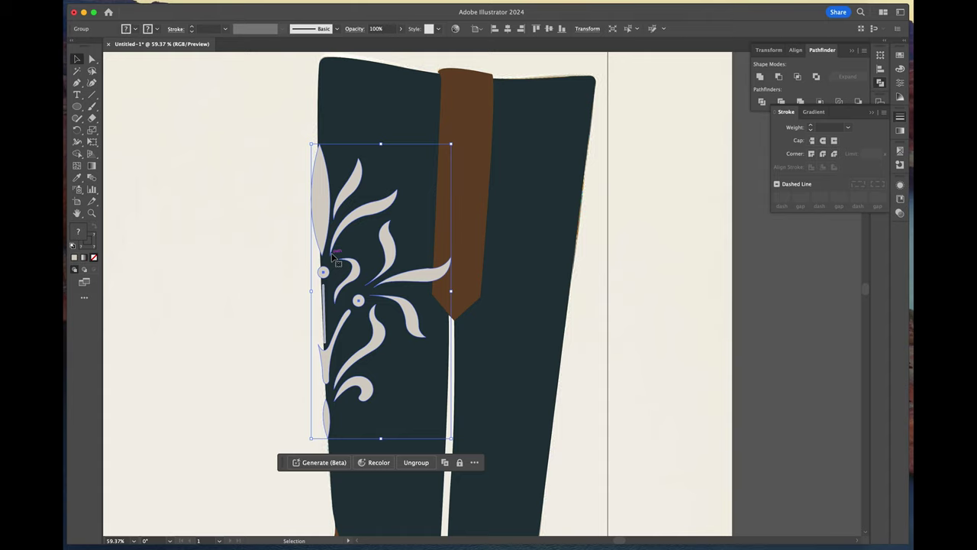
Narrow the ornament group so its longest leaf ends at the brown pull strap
left_click_drag(453, 294, 435, 294)
scroll(379, 326, "down", 2)
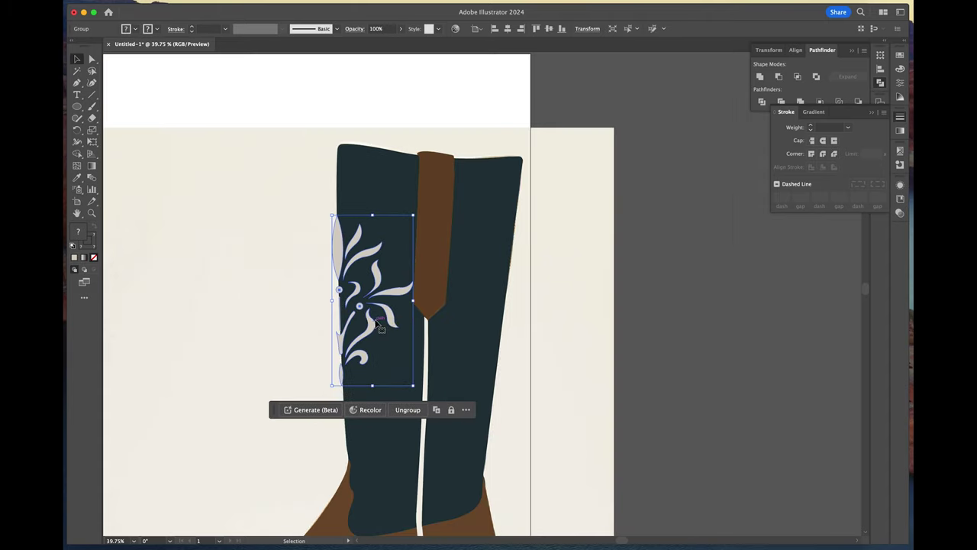
left_click_drag(413, 214, 413, 209)
scroll(321, 227, "up", 2)
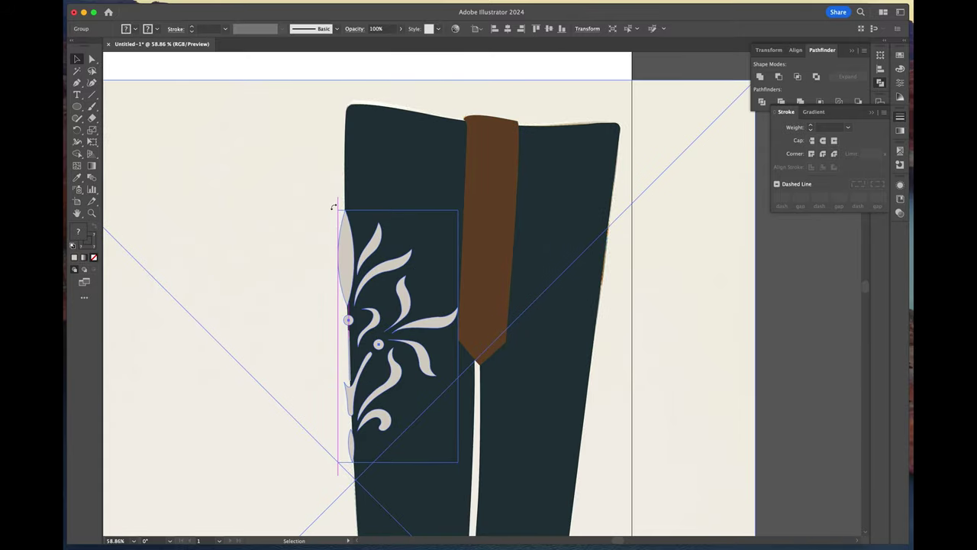
scroll(305, 403, "down", 2)
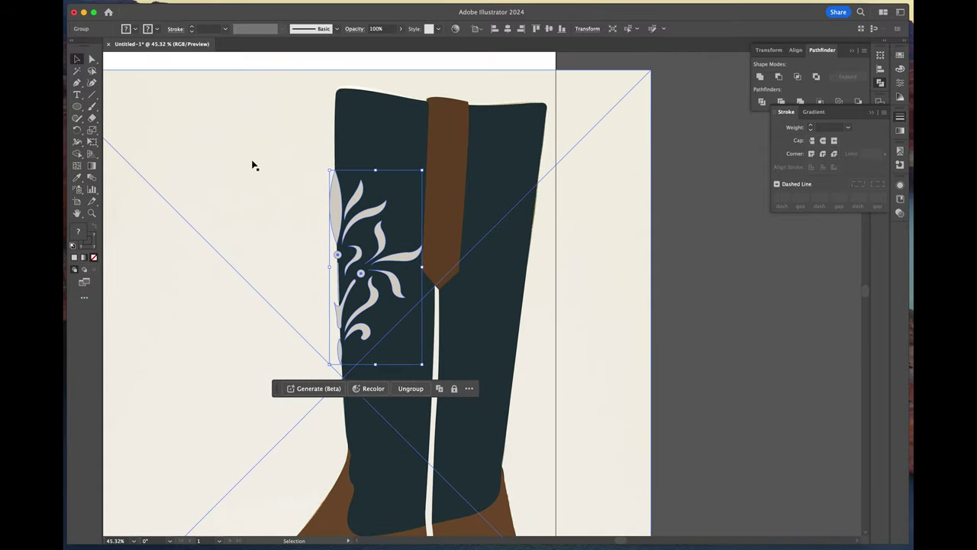
Reposition the small bottom leaf within the group along the shaft's front edge
left_click(344, 306)
scroll(333, 359, "up", 3)
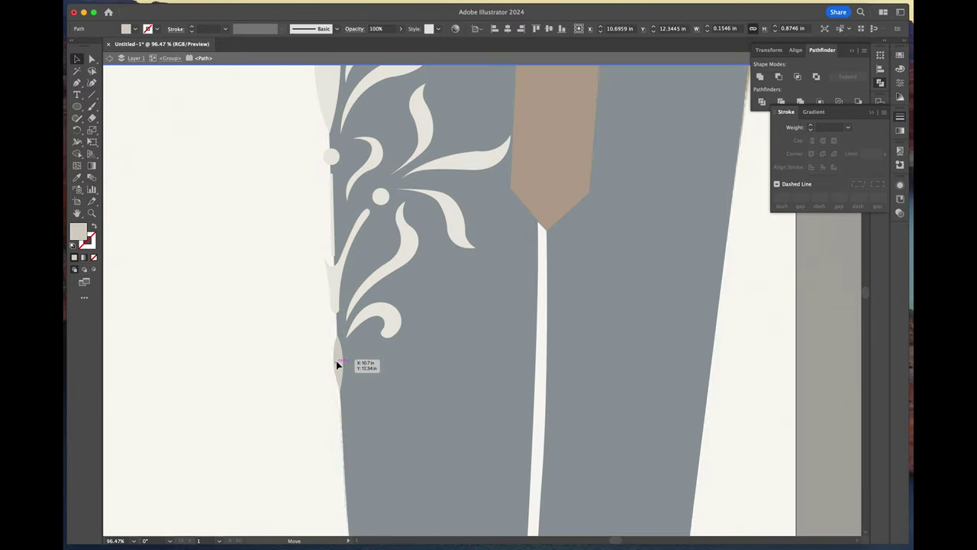
scroll(270, 364, "down", 3)
left_click(309, 228)
Stretch the ornament to about 7.09 in tall and move it about 1.11 in down the boot shaft
left_click_drag(356, 382, 356, 398)
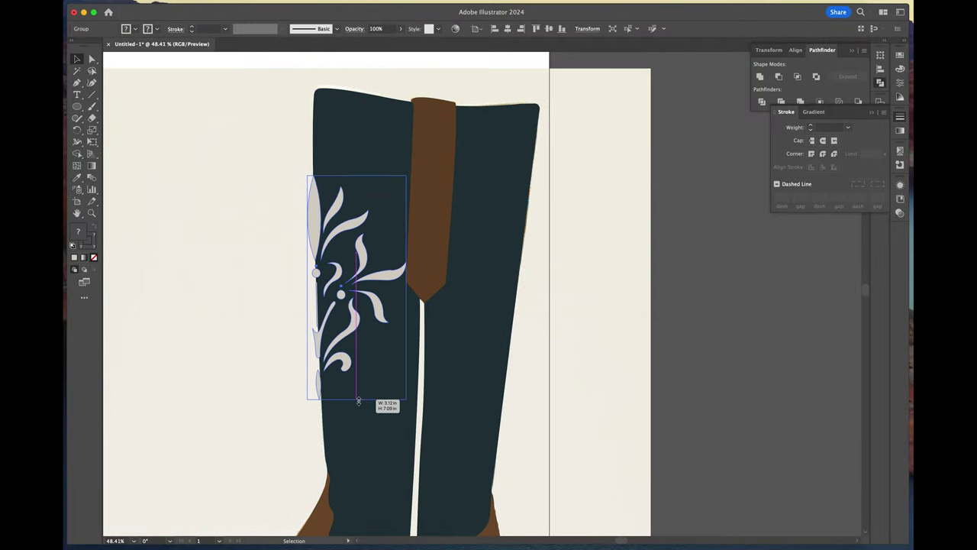
scroll(395, 282, "down", 2)
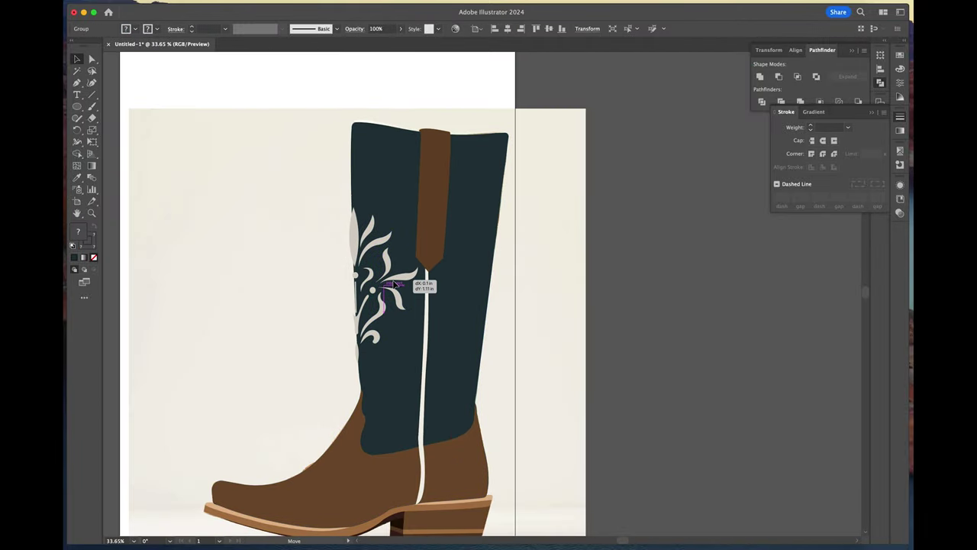
left_click_drag(348, 285, 348, 287)
Align the small bottom leaf and the lower end of the centre line with the shaft's slanted front edge inside the group
scroll(328, 337, "up", 5)
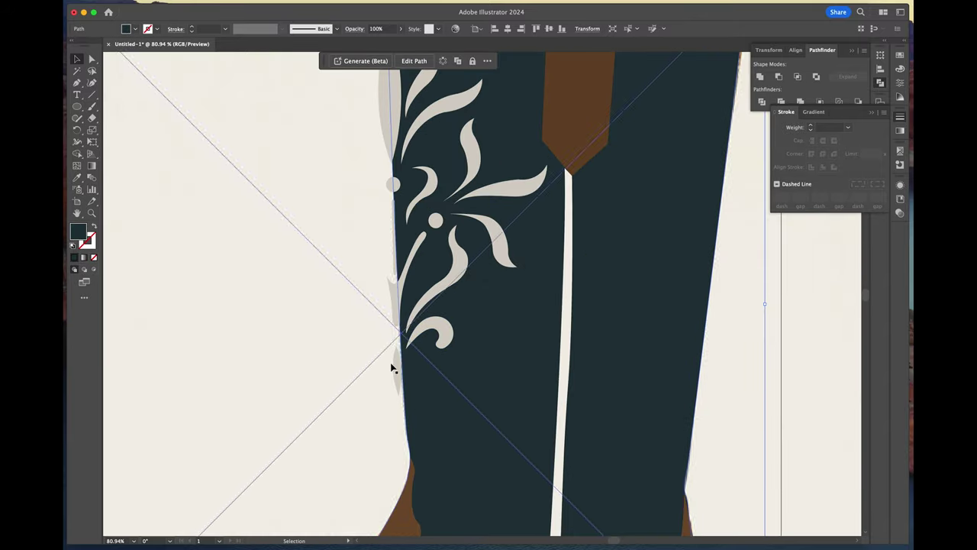
double_click(397, 370)
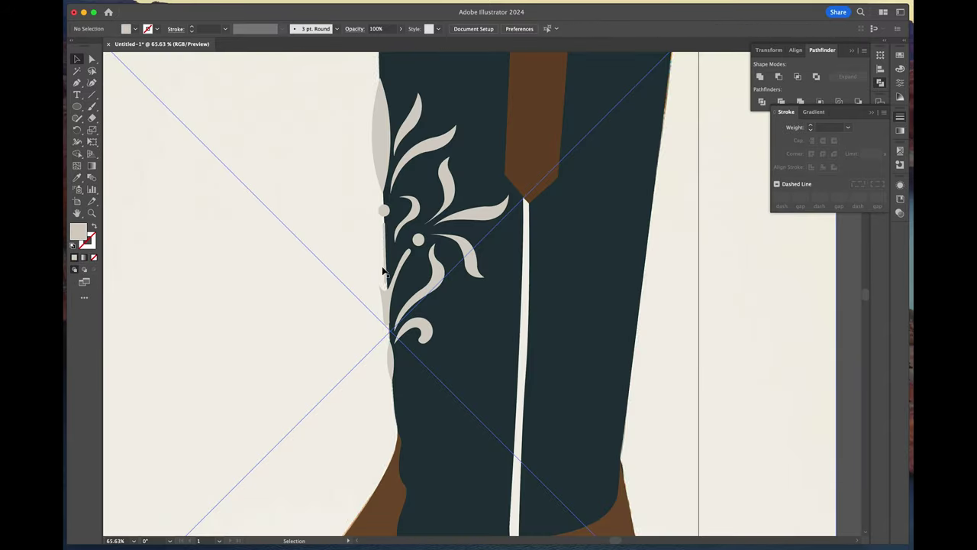
left_click(91, 61)
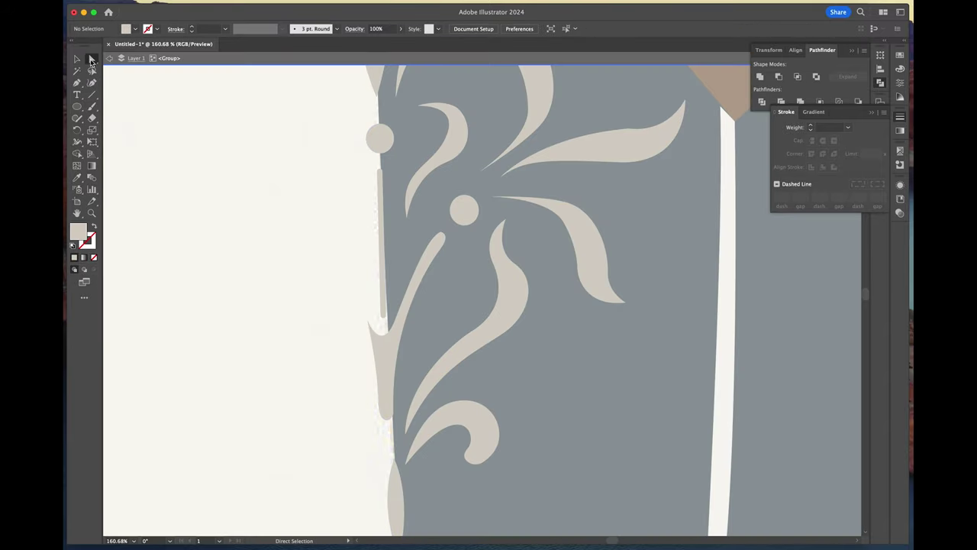
left_click(384, 316)
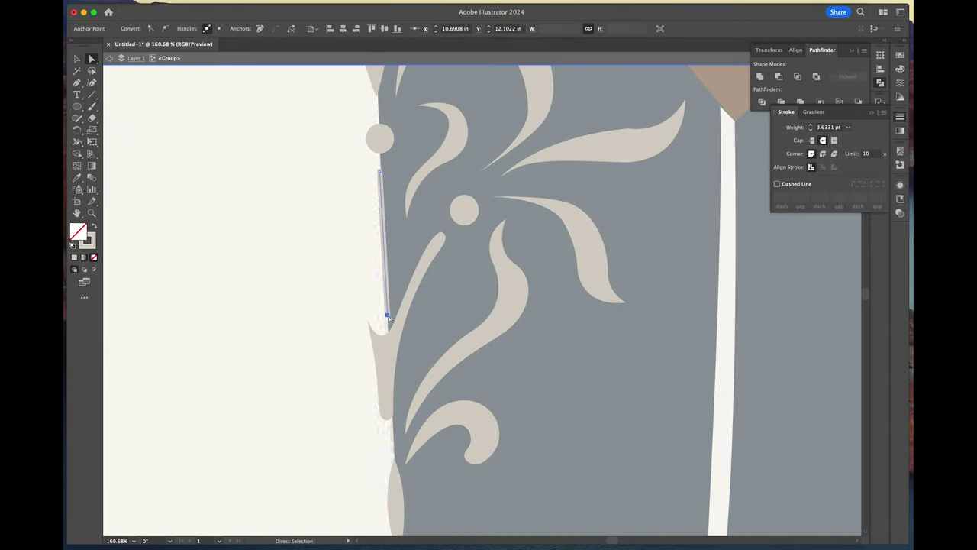
left_click(272, 295)
scroll(270, 294, "down", 5)
left_click(77, 59)
double_click(155, 144)
Paste a copy of the dark boot silhouette and position it exactly over the boot
scroll(297, 340, "down", 2)
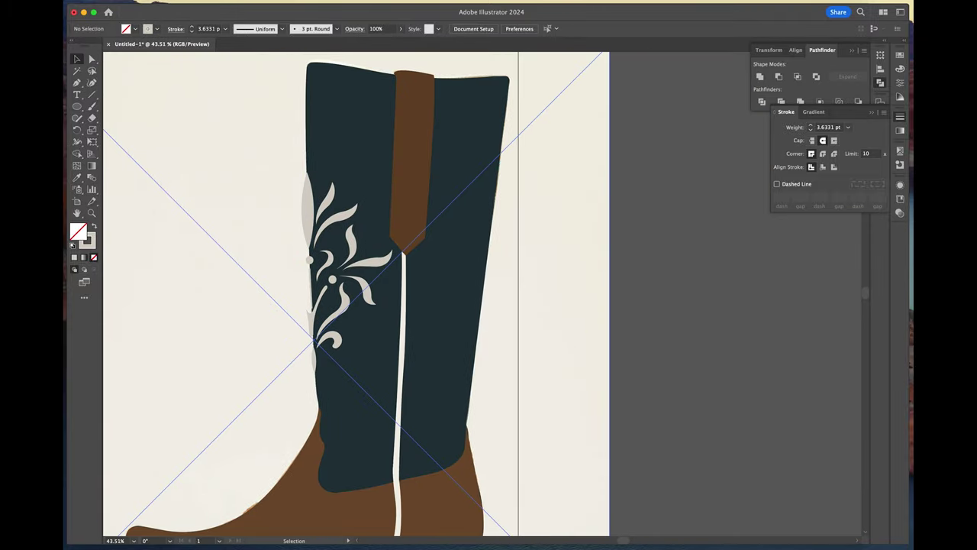
left_click(308, 91)
key("super+c")
key("super+v")
left_click_drag(538, 277, 374, 309)
Clip the front-edge floral ornament to the pasted boot silhouette with a clipping mask
left_click(305, 210, "shift")
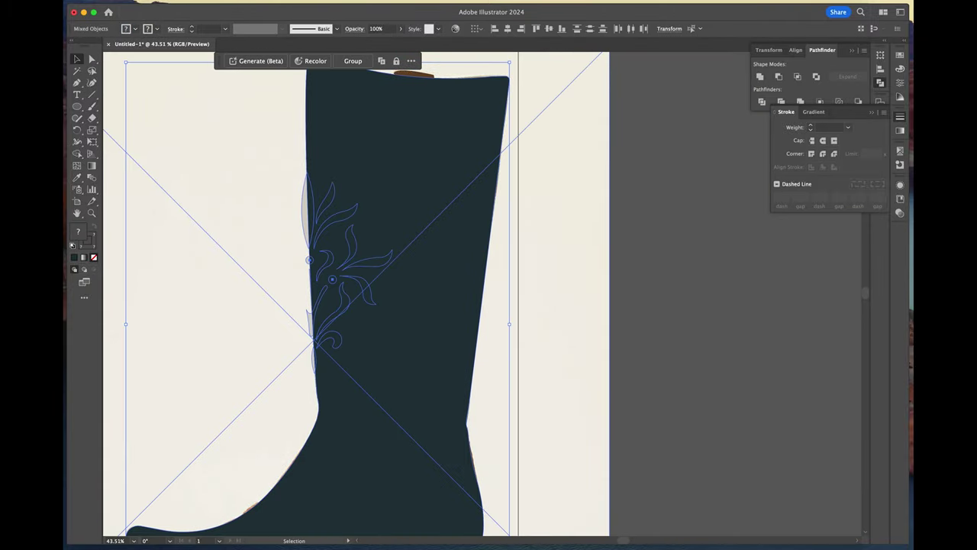
left_click(64, 2)
mouse_move(107, 302)
left_click(179, 304)
left_click(597, 371)
left_click(620, 373)
scroll(621, 373, "down", 1)
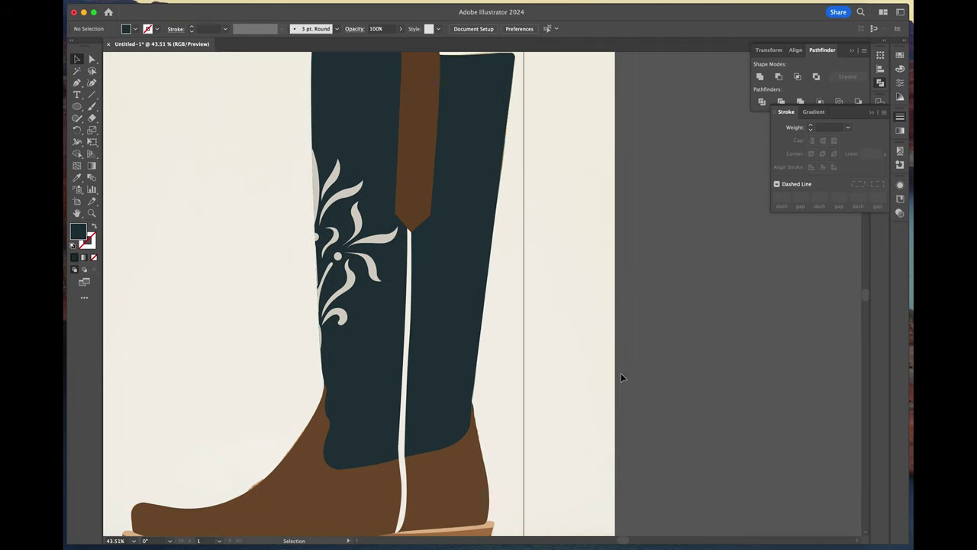
Delete the white background of the traced flower emblem beside the boot and place the emblem, enlarged, over the lower shaft
scroll(620, 373, "down", 3)
scroll(620, 373, "right", 1)
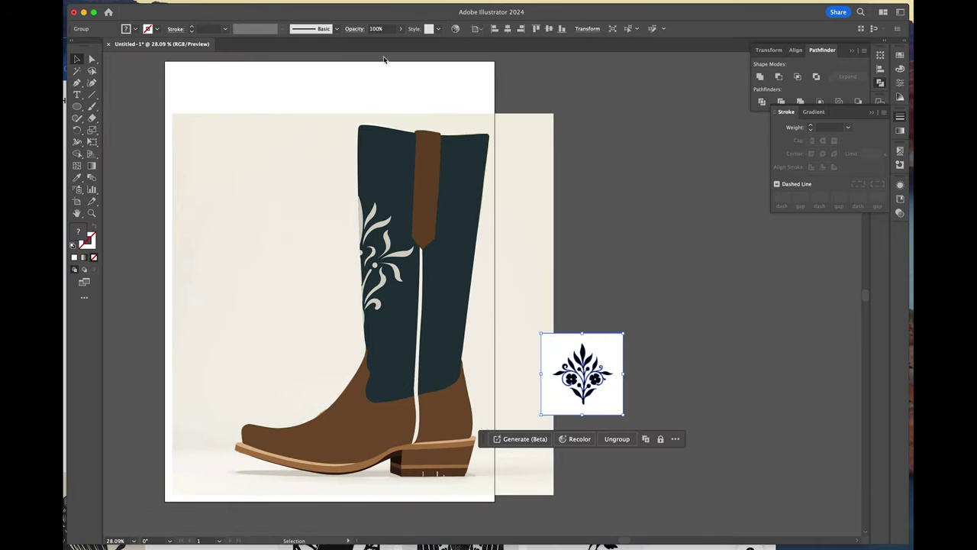
double_click(607, 405)
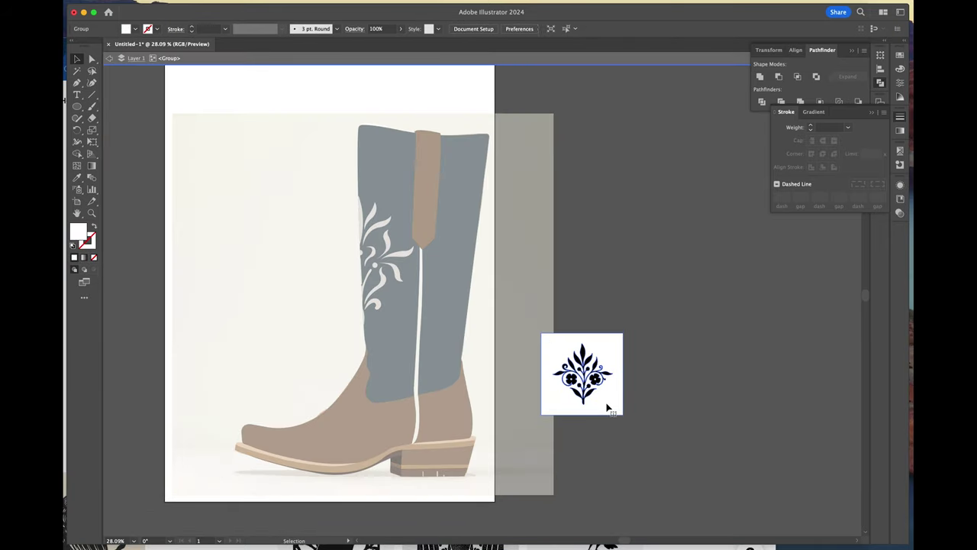
left_click_drag(608, 409, 707, 401)
key("Delete")
left_click(574, 383)
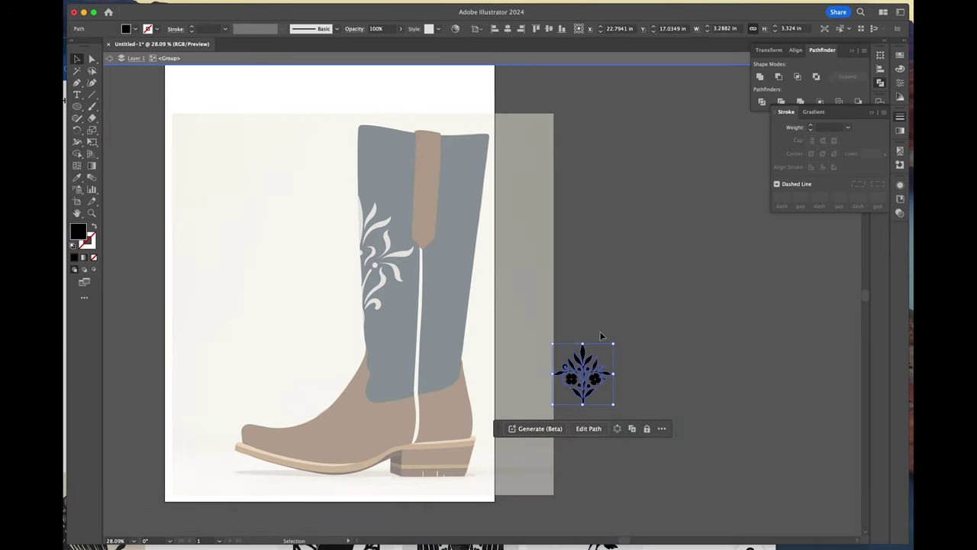
left_click_drag(584, 345, 466, 296)
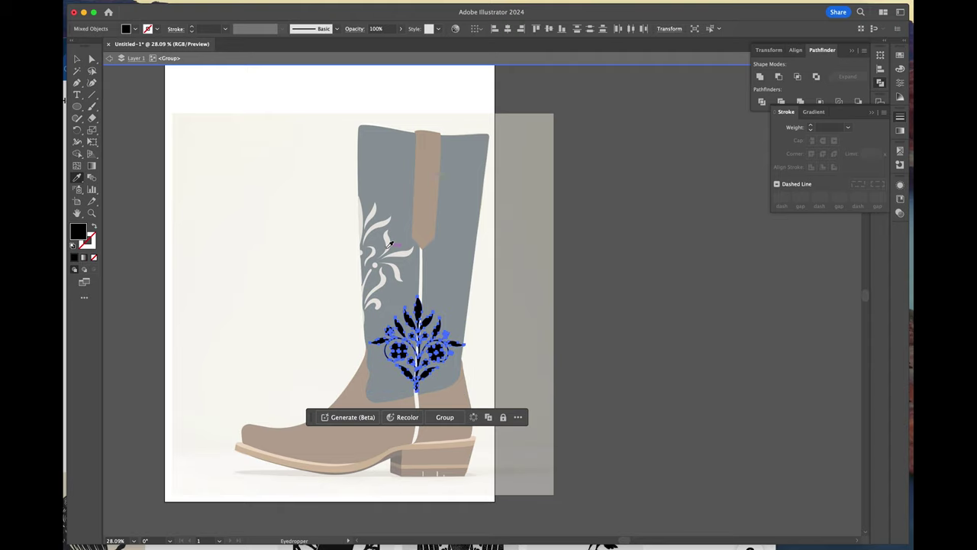
Recolour the black flower emblem with the beige sampled from the front-edge ornament
left_click(76, 60)
double_click(459, 301)
left_click(420, 280)
left_click(556, 299)
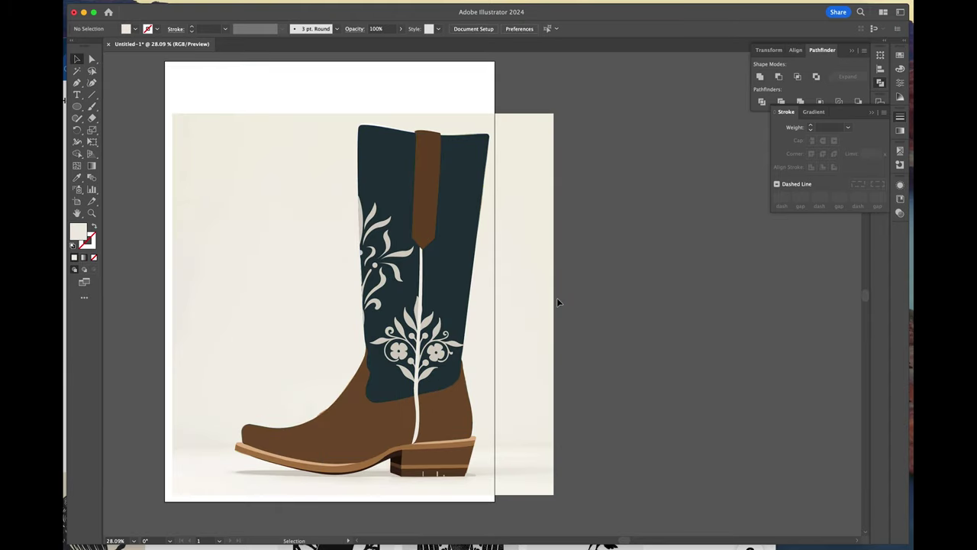
Try to paste the beige flower emblem into the ornament's clip group and fit it over the lower shaft
left_click(460, 345)
left_click(449, 337)
left_click(459, 343)
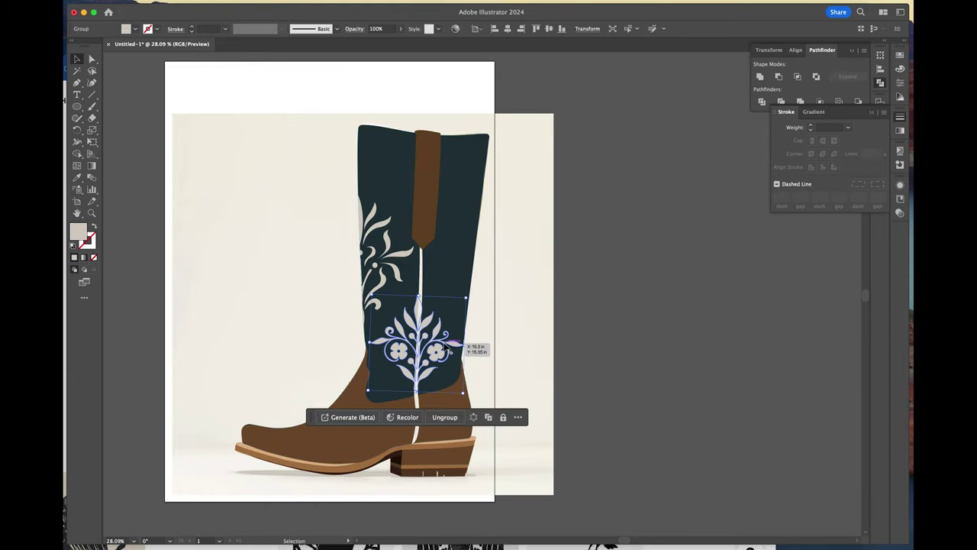
double_click(454, 248)
key("Escape")
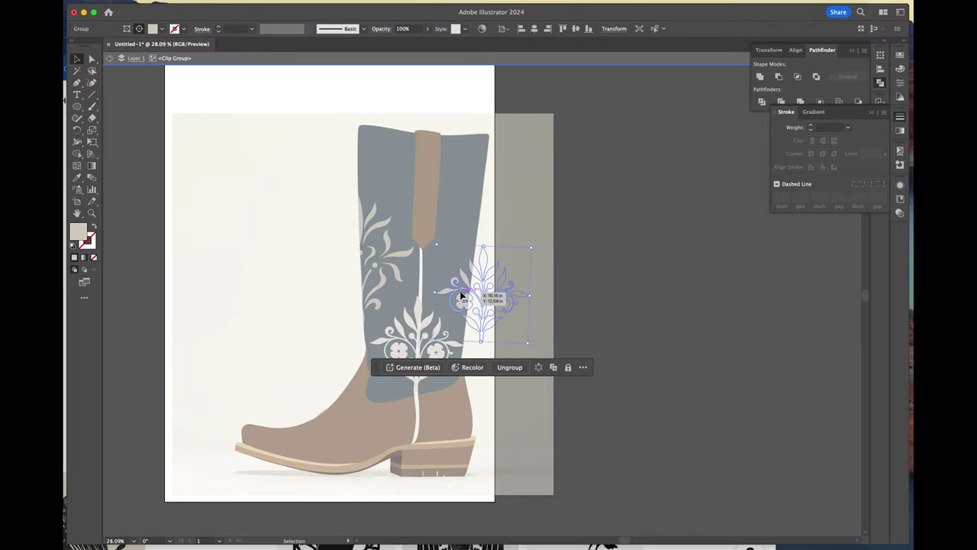
left_click_drag(486, 309, 419, 362)
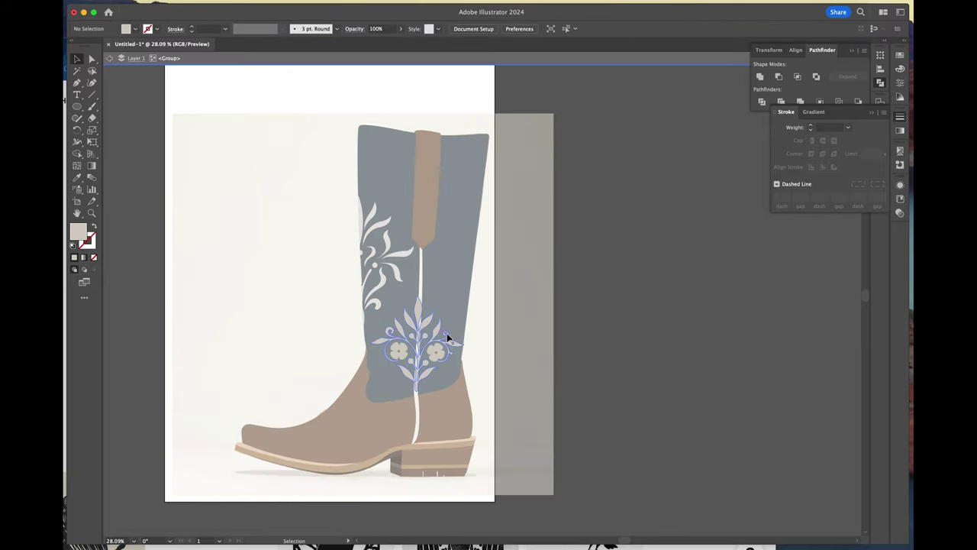
double_click(598, 329)
double_click(374, 264)
key("super+v")
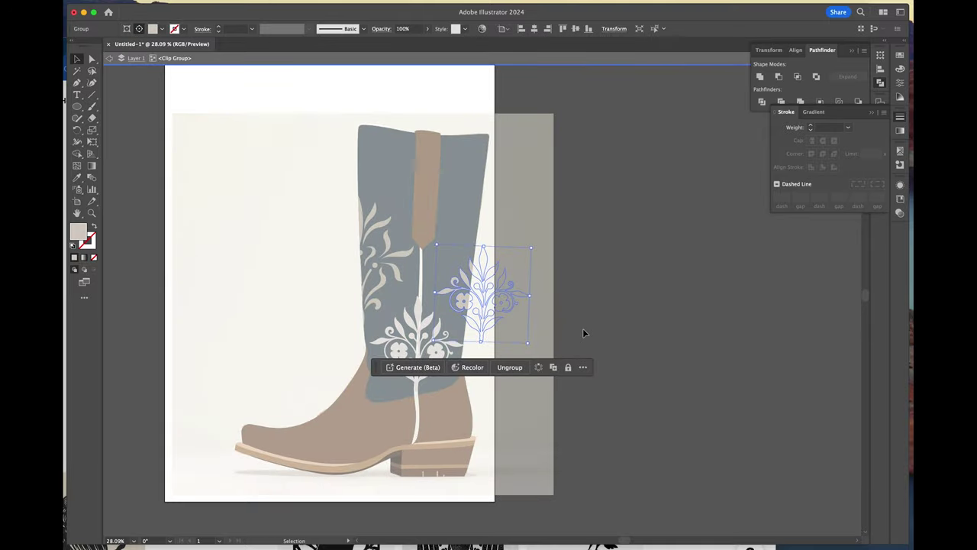
key("super+z")
double_click(420, 290)
left_click(419, 291)
left_click(578, 309)
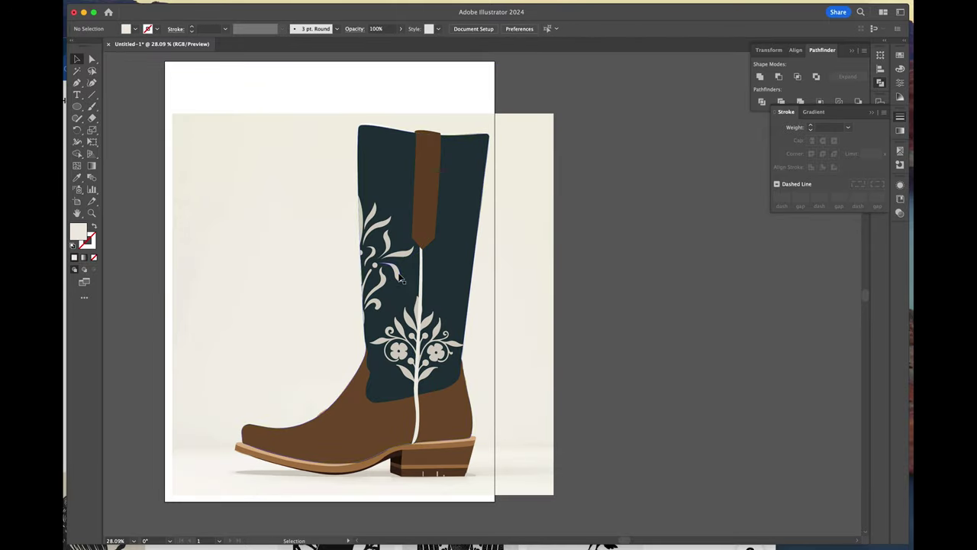
Paste a copy of the floral ornament inside its clip group and mirror it left to right
double_click(397, 275)
left_click(397, 276)
key("super+c")
key("super+v")
left_click(34, 0)
mouse_move(95, 0)
left_click(180, 0)
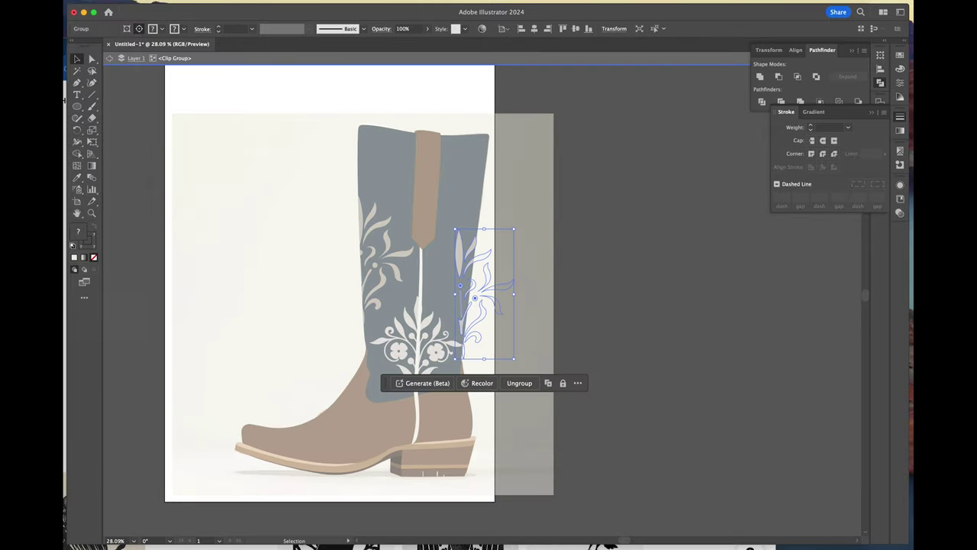
key("Return")
Position the mirrored ornament on the shaft's back edge, opposite the front one, inside the clip group
left_click_drag(510, 330, 484, 225)
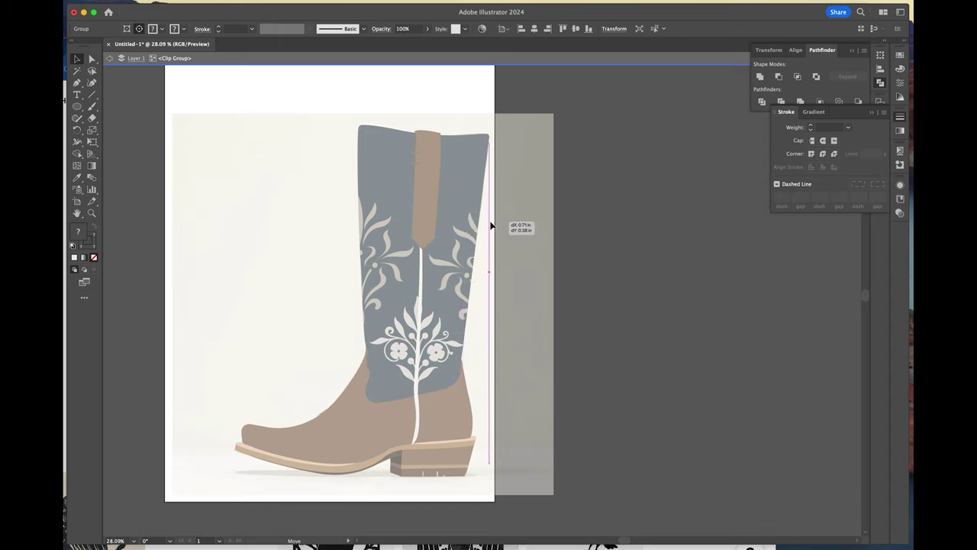
left_click_drag(491, 221, 491, 223)
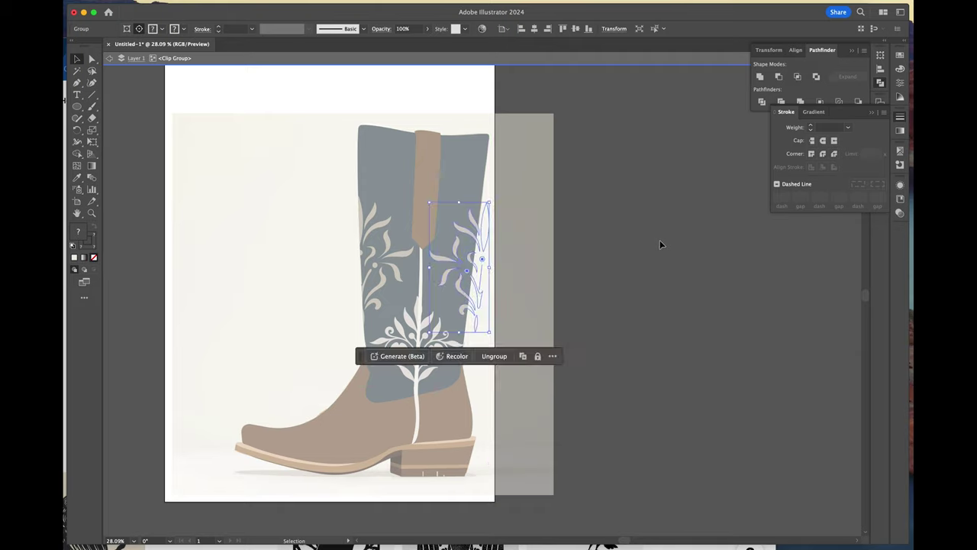
double_click(648, 248)
double_click(433, 258)
left_click_drag(433, 258, 436, 260)
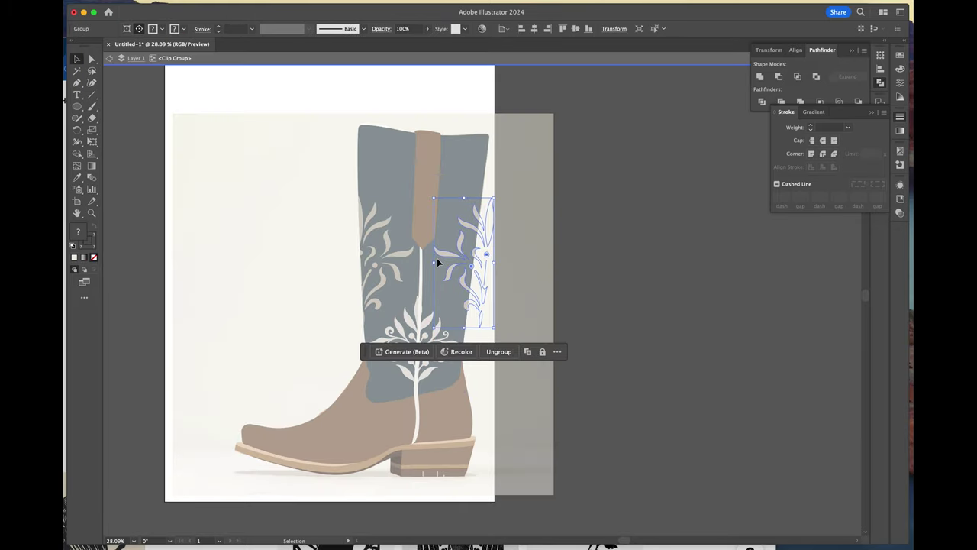
double_click(632, 264)
Move the emblem's two flowers to the upper shaft, one on each side of the brown pull strap
double_click(392, 348)
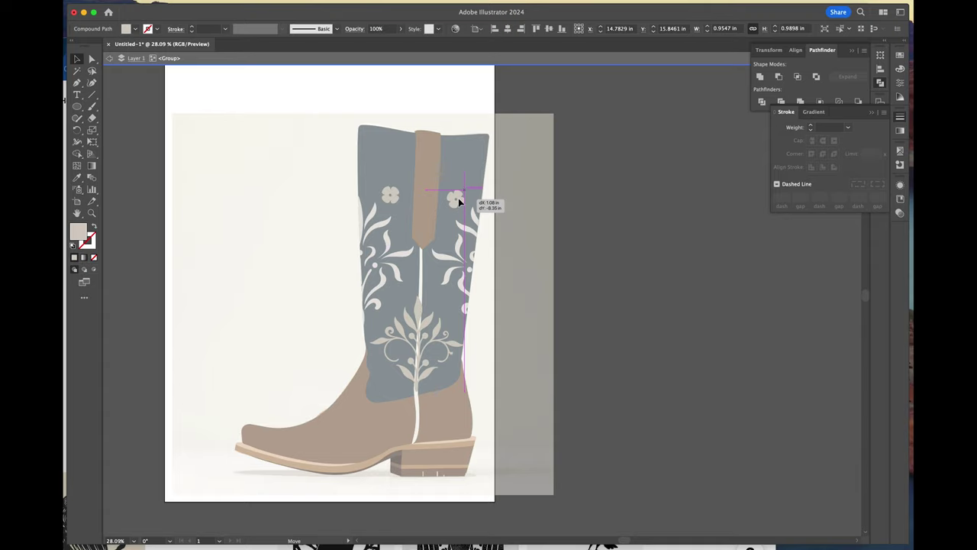
left_click_drag(458, 200, 458, 200)
double_click(574, 225)
Undo the deletion of the whole emblem and delete only its two flowers from the upper shaft
left_click(417, 334)
key("Delete")
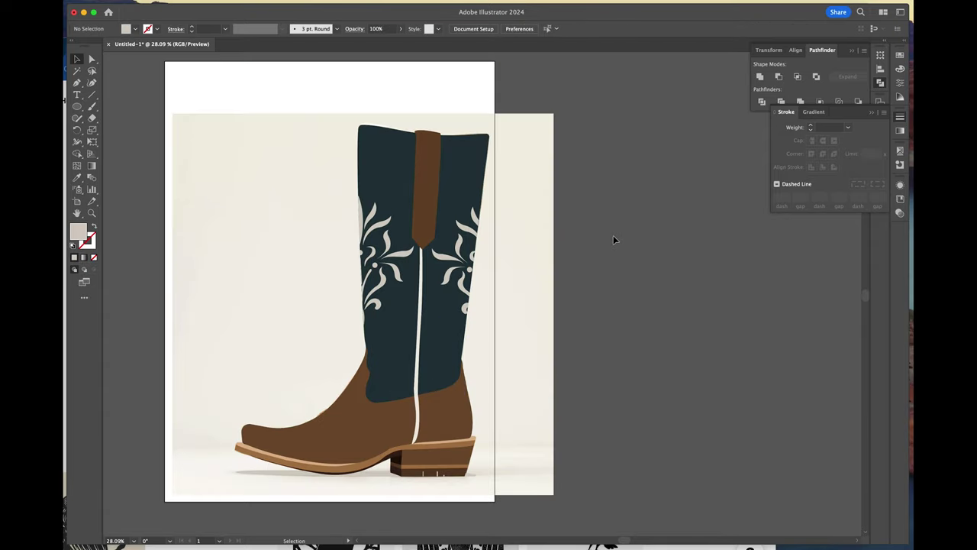
key("super+z")
double_click(455, 200)
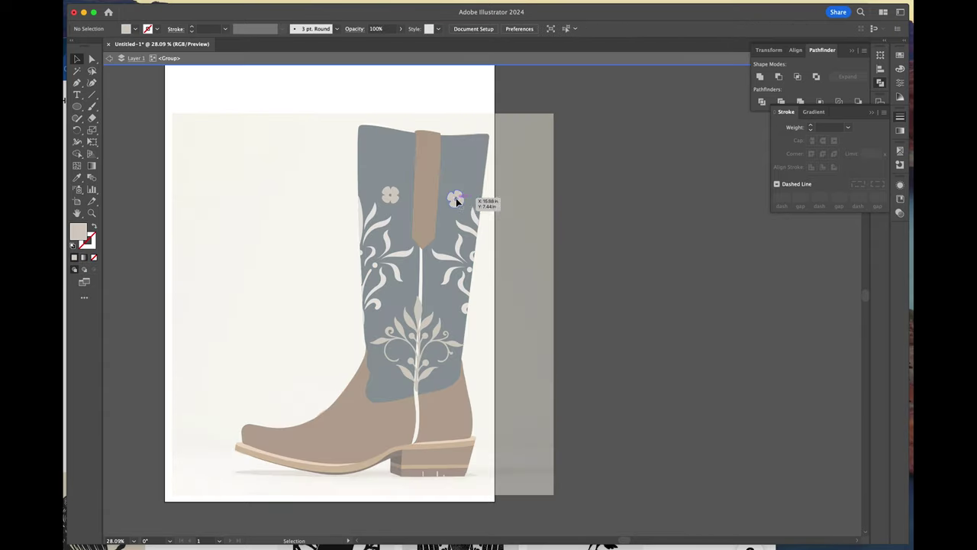
double_click(580, 201)
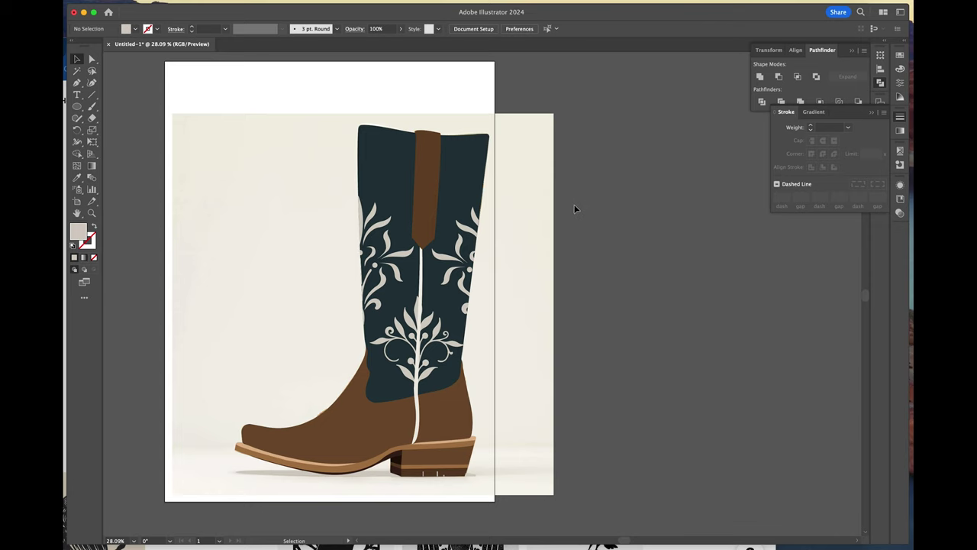
Delete the reference photo behind the boot and the remaining flower emblem on the lower shaft
left_click(541, 257)
key("Delete")
left_click(461, 344)
key("Delete")
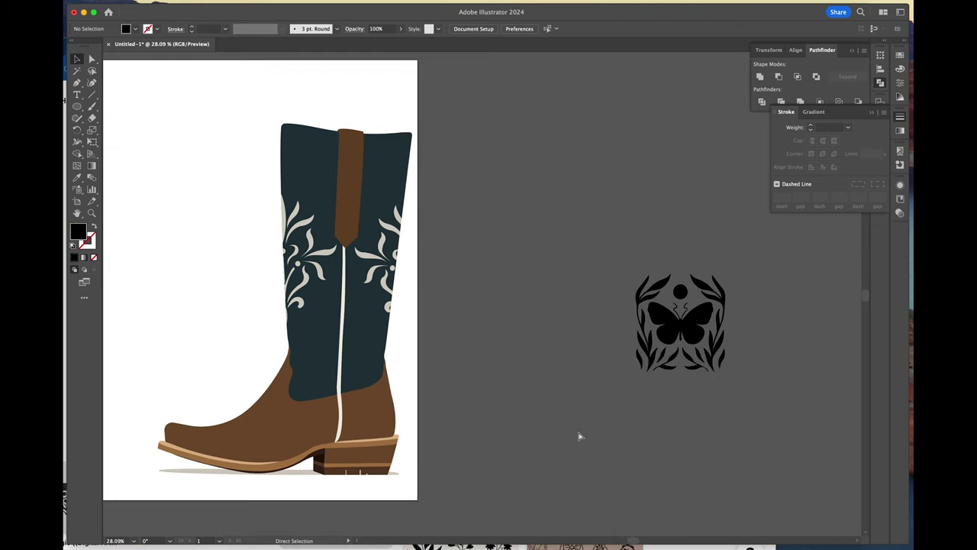
Redo the edits that place the butterfly motif in beige on the lower shaft and spread its leaf sprays to the shaft's edges
key("super+shift+z")
key("super+shift+z")
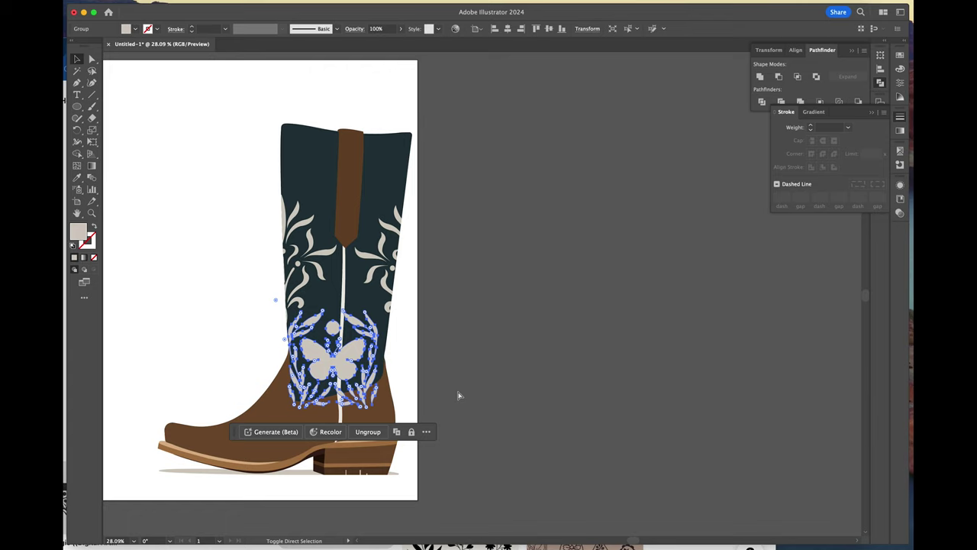
key("super+shift+z")
key("super+shift+z")
key("super+shift+z")
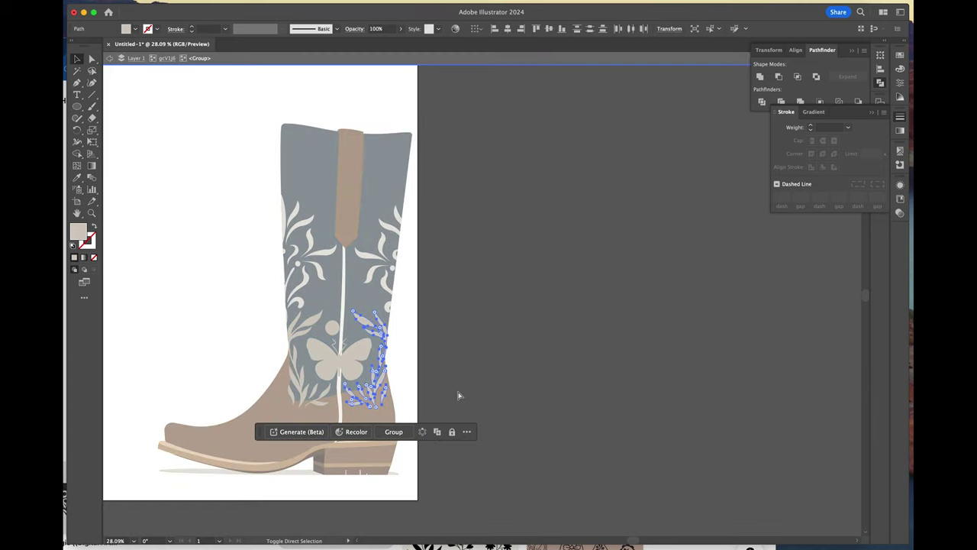
double_click(460, 391)
Paste another copy of the dark boot silhouette and align it with the boot
left_click(305, 163)
key("super+c")
key("super+v")
left_click_drag(532, 280, 340, 281)
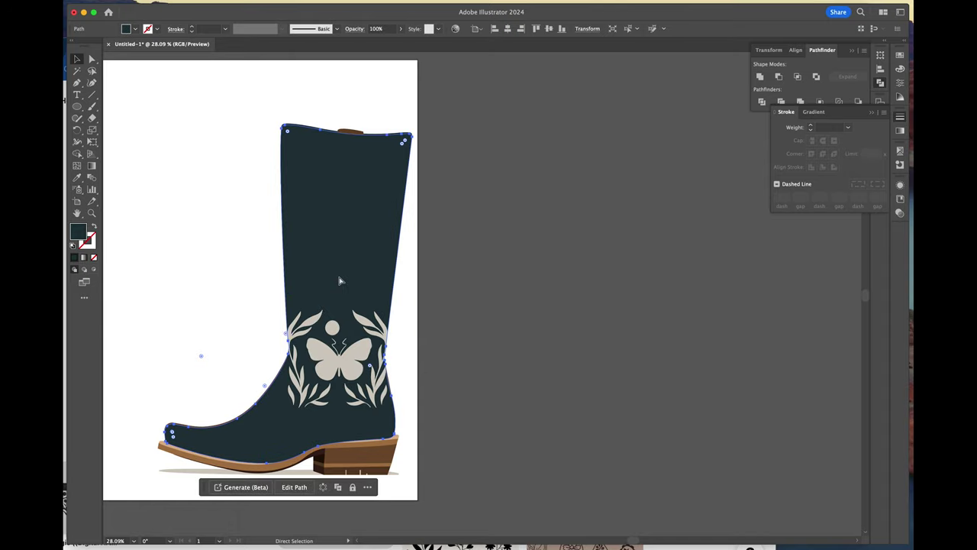
Try to clip the butterfly motif to the pasted boot silhouette
left_click(67, 1)
mouse_move(103, 302)
left_click(169, 303)
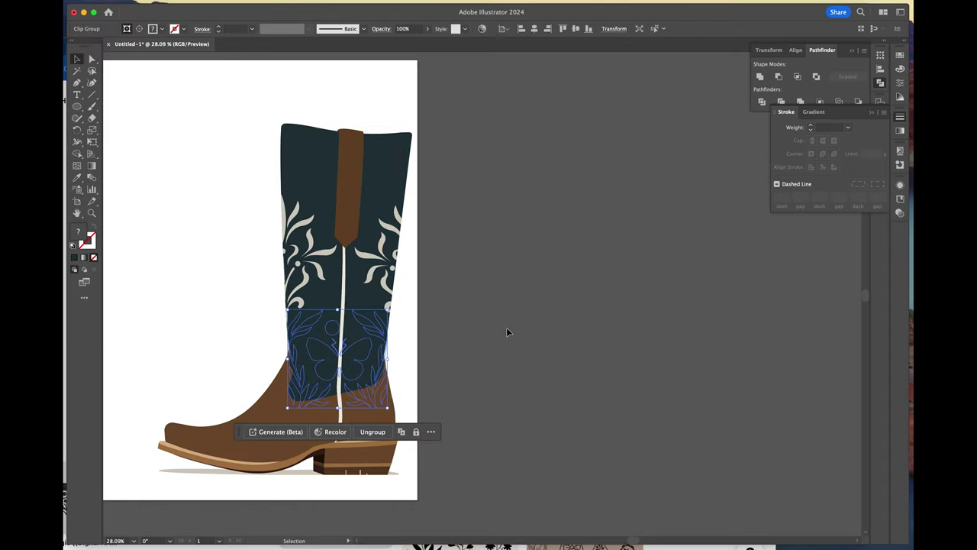
key("super+z")
left_click(216, 441, "shift")
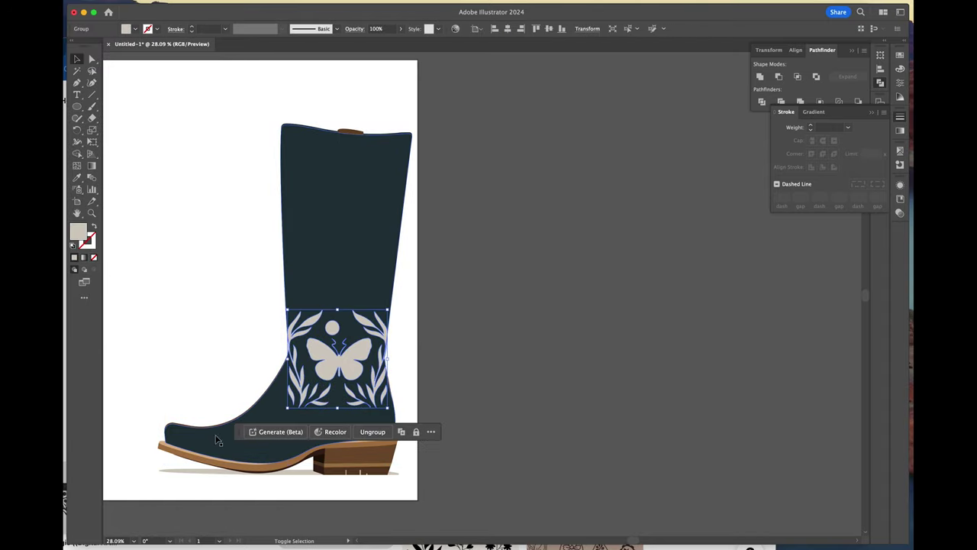
left_click(216, 440, "shift")
Try changing the stacking order of the pasted silhouette relative to the butterfly motif
left_click(236, 370)
left_click(343, 357)
left_click(385, 263)
key("super+]")
key("super+[")
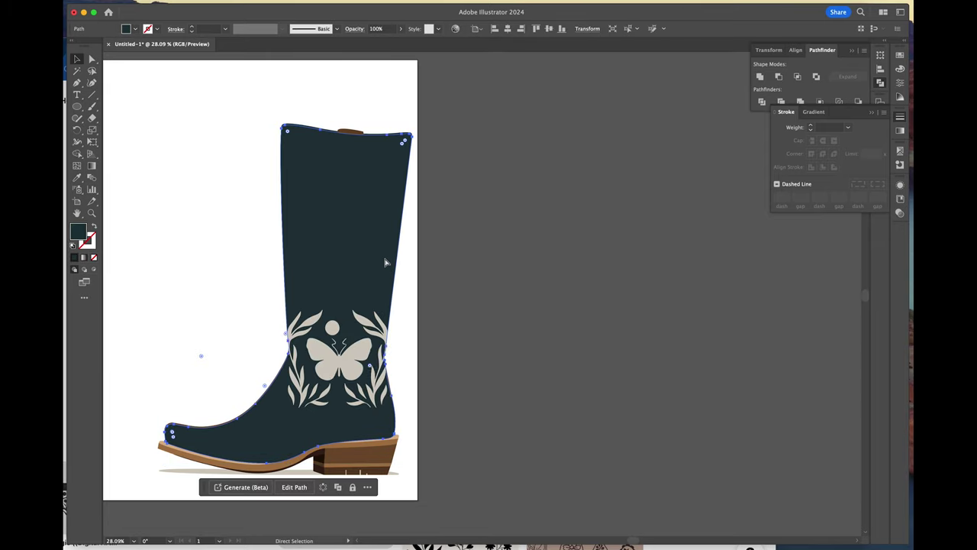
left_click(345, 365, "shift")
Move the silhouette copy beside the artboard together with a copy of the brown foot shape laid over it
left_click_drag(297, 316, 491, 316)
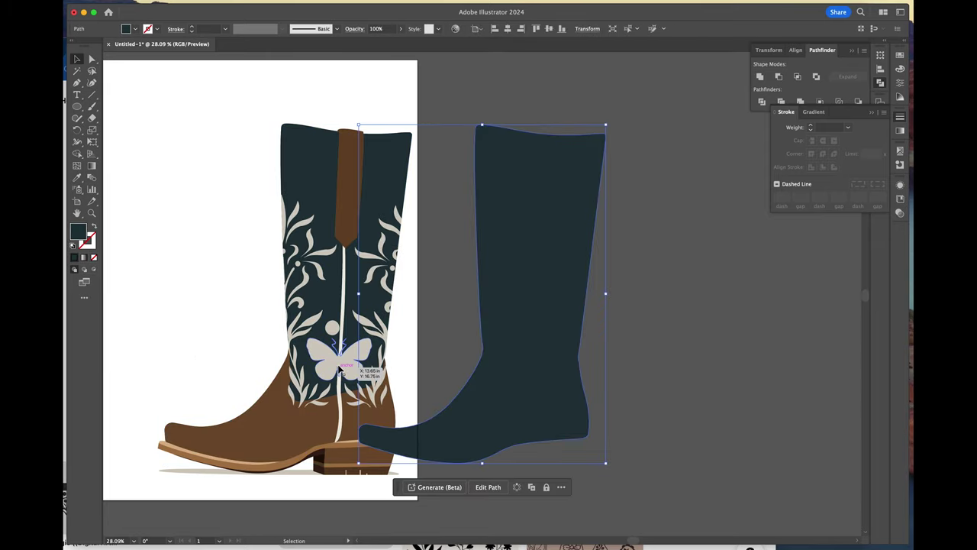
key("super+3")
left_click(246, 441)
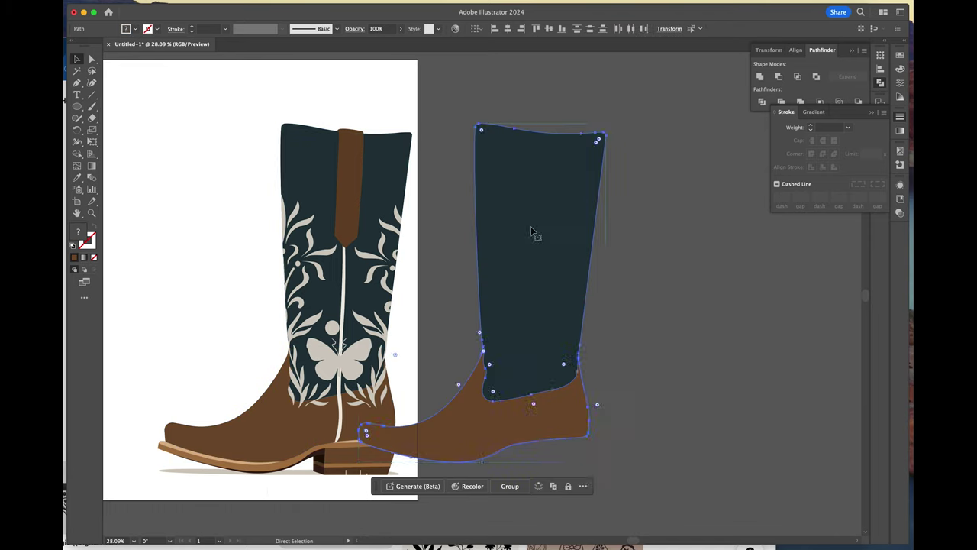
left_click_drag(532, 231, 644, 235)
Subtract the brown foot shape from the silhouette copy with Minus Front and delete the leftover slivers around the shaft
left_click(872, 112)
left_click(780, 78)
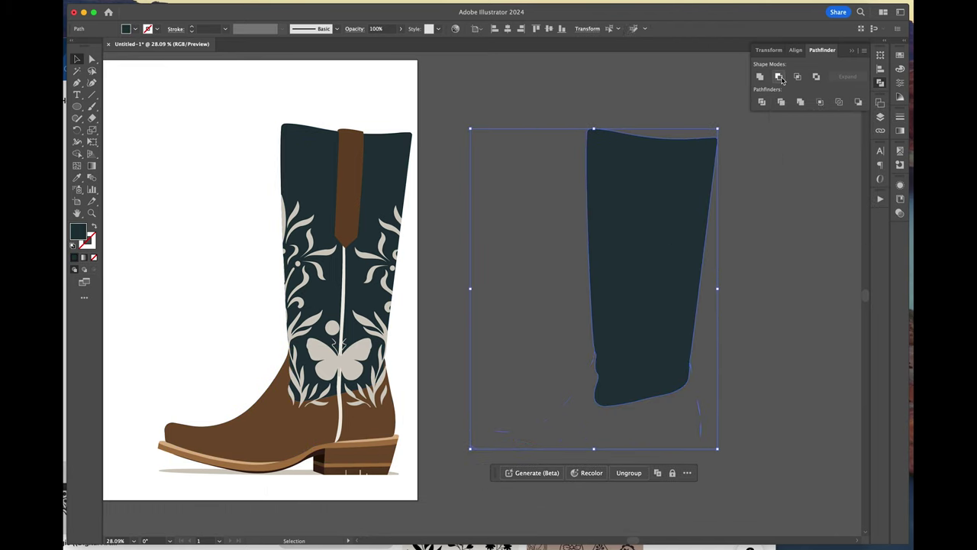
double_click(692, 402)
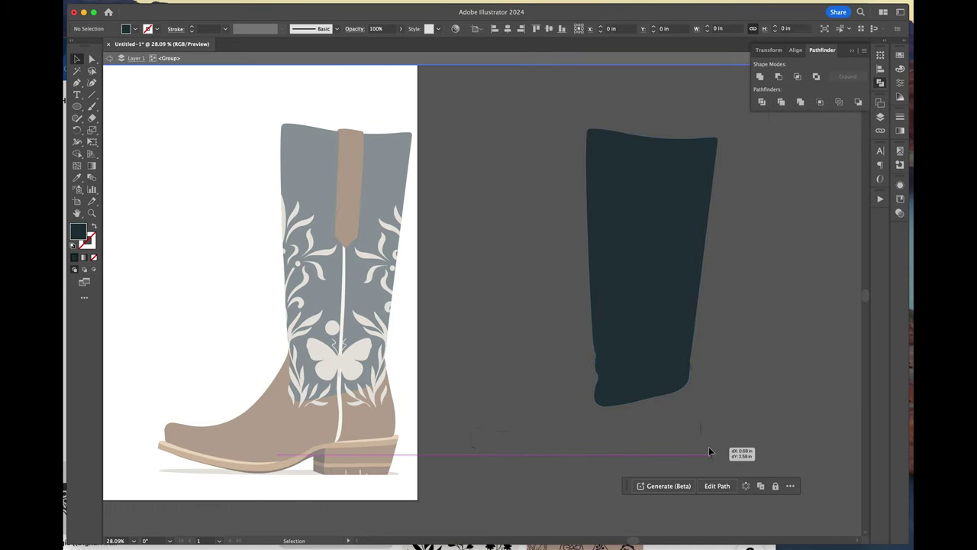
left_click(594, 363)
key("Delete")
left_click(601, 361)
double_click(717, 379)
Clean up the front edge of the cut shaft silhouette by removing the anchor point that forms the thin spike
left_click_drag(657, 354, 571, 379)
scroll(575, 372, "up", 5)
scroll(377, 388, "up", 8)
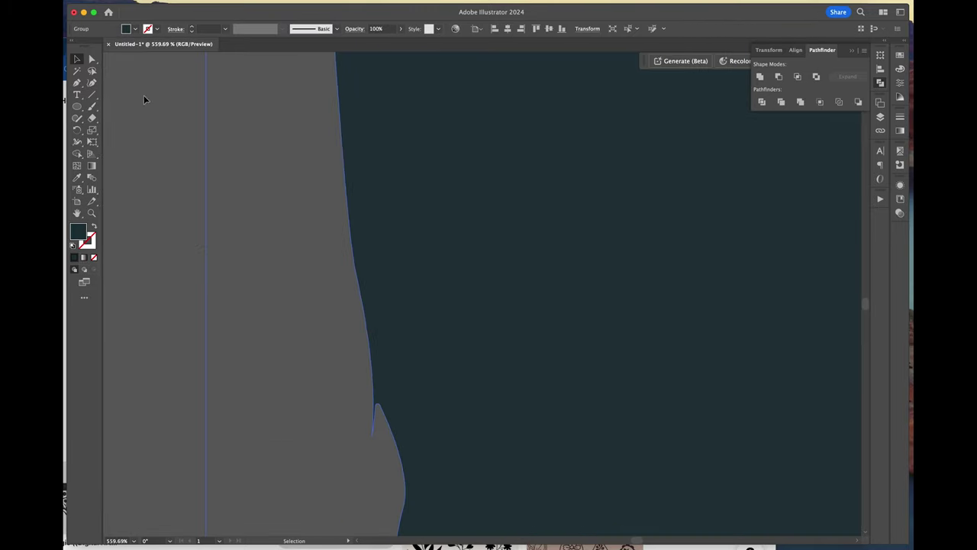
left_click_drag(374, 430, 205, 195)
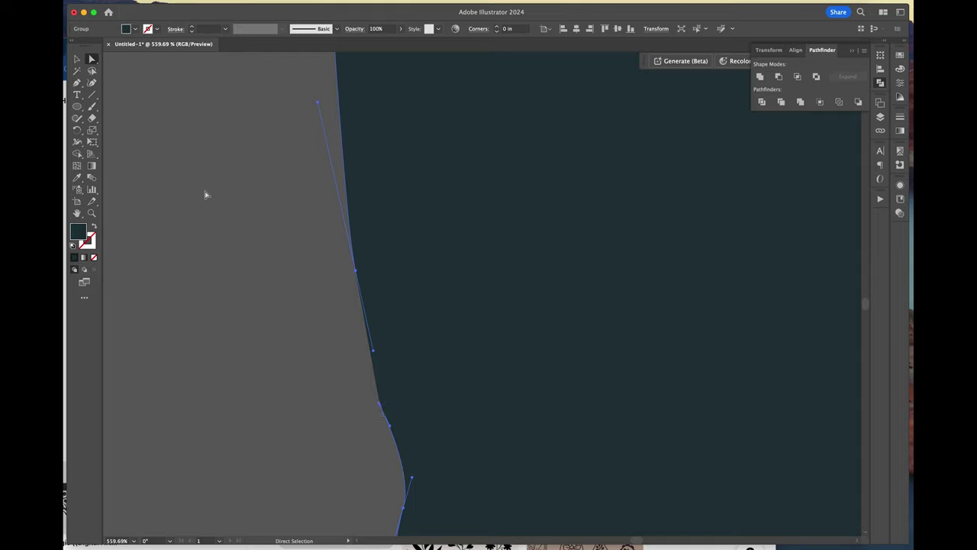
left_click(356, 270)
left_click(380, 405)
scroll(778, 269, "down", 5)
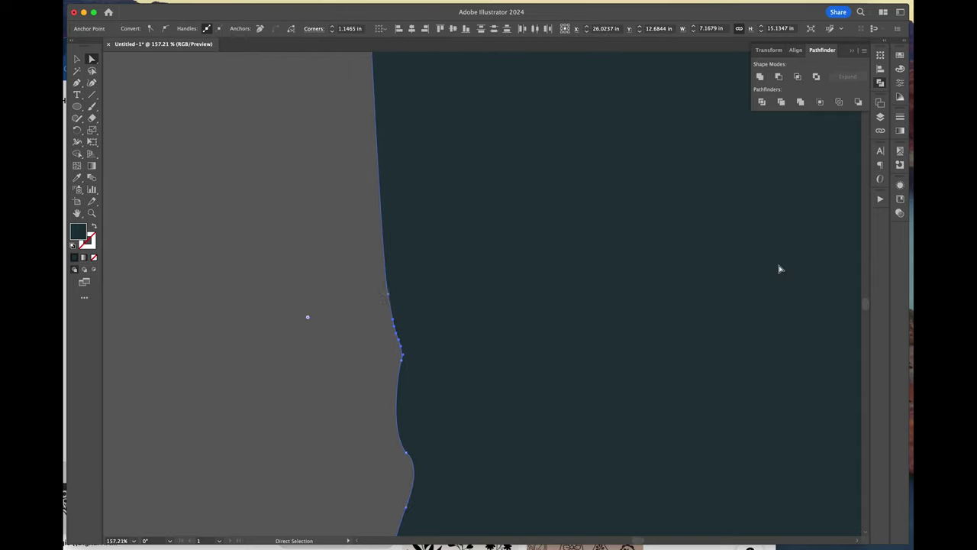
scroll(641, 300, "down", 5)
left_click(767, 301)
Delete the stray anchor points that form the protruding sliver on the back edge of the shaft silhouette near its base
scroll(698, 360, "up", 4)
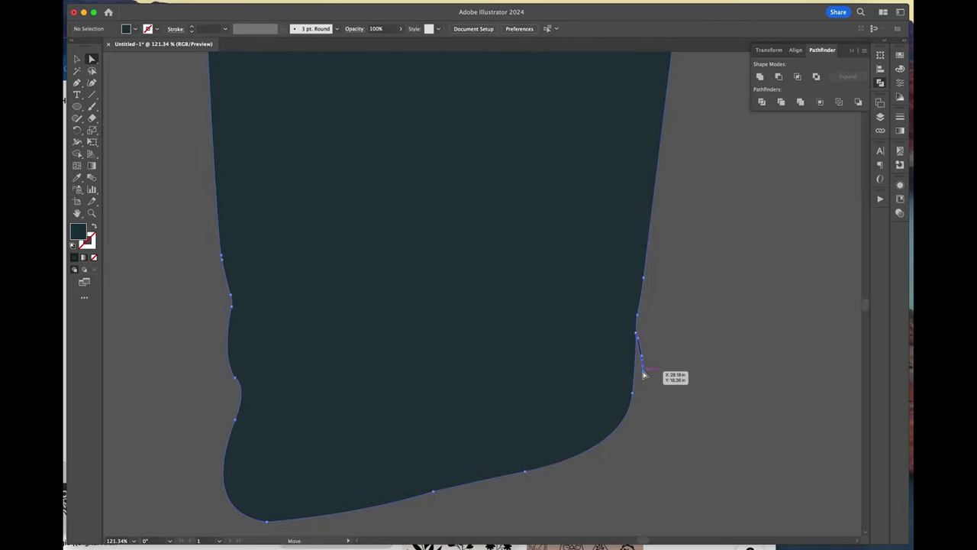
scroll(645, 375, "up", 4)
left_click(646, 376)
key("Delete")
left_click(646, 372)
left_click(641, 334)
key("Delete")
left_click(640, 294)
scroll(642, 287, "down", 10)
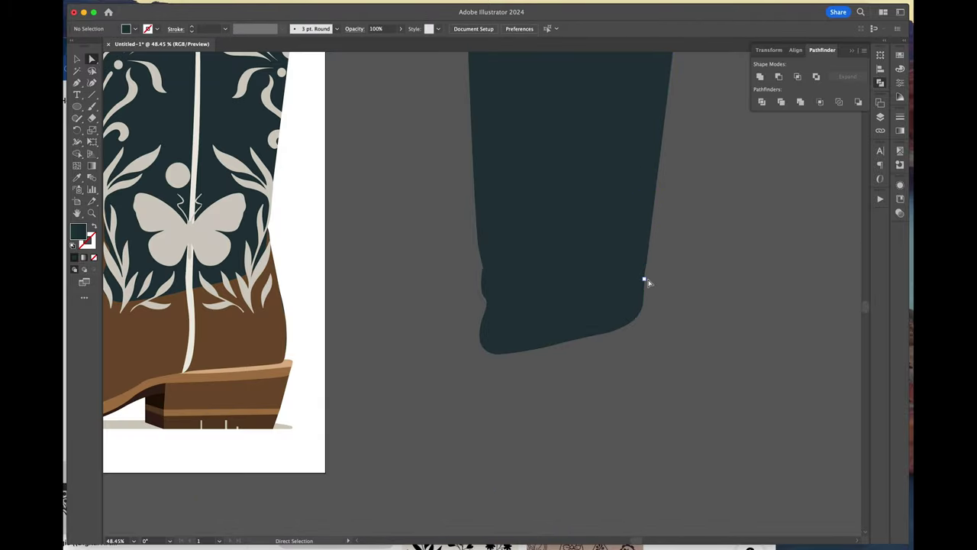
Move the shaft silhouette over the boot's shaft and clip the butterfly motif to it with a clipping mask
key("v")
left_click_drag(630, 189, 428, 163)
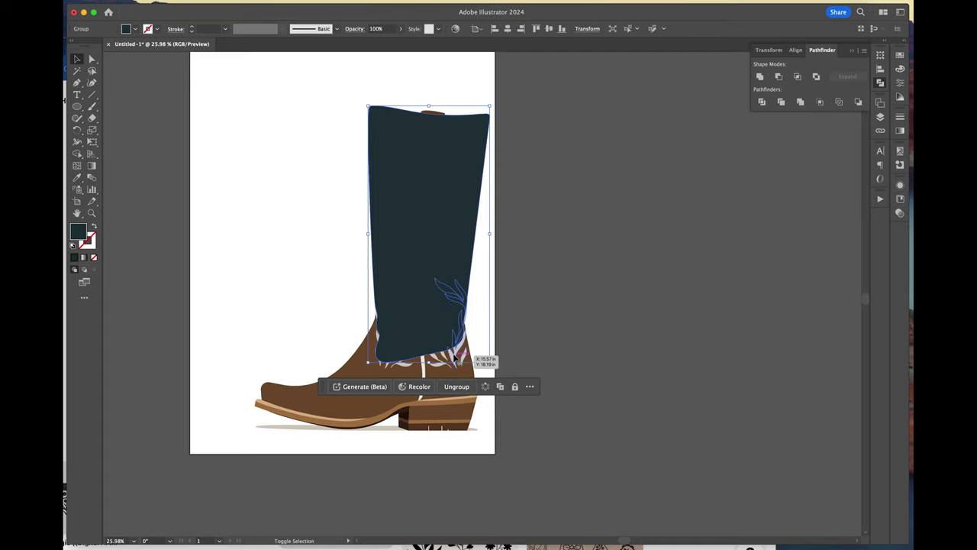
left_click(455, 357, "shift")
left_click(69, 2)
mouse_move(86, 302)
left_click(161, 303)
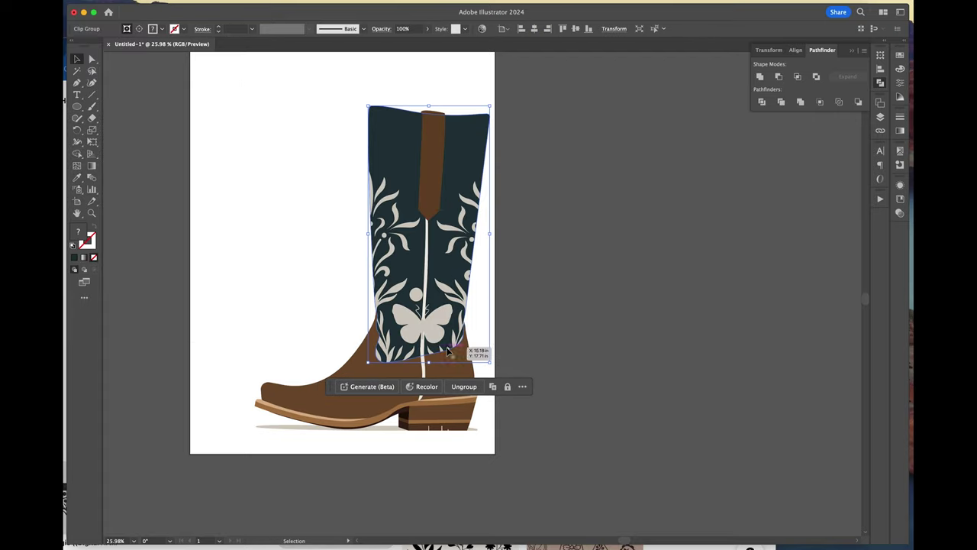
left_click(591, 332)
scroll(411, 326, "up", 5)
double_click(410, 326)
double_click(327, 289)
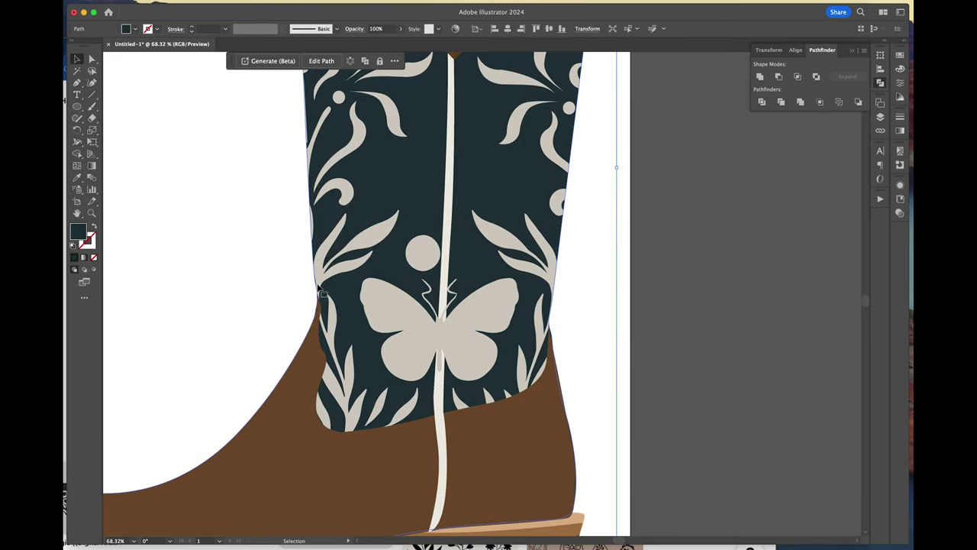
left_click(326, 286)
left_click_drag(326, 284, 326, 285)
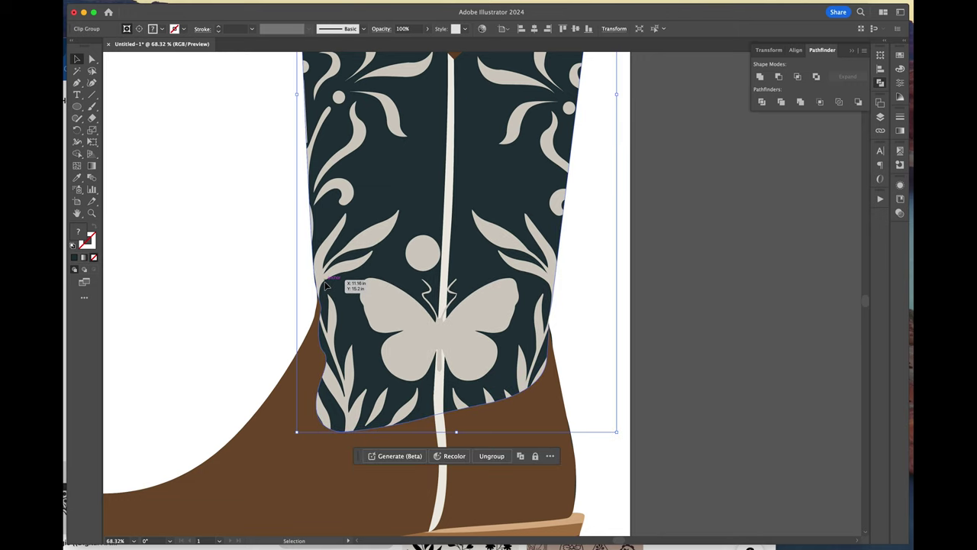
Isolate the circle inside the clipped motif and move it onto the centre seam above the butterfly
scroll(671, 326, "down", 2)
double_click(507, 274)
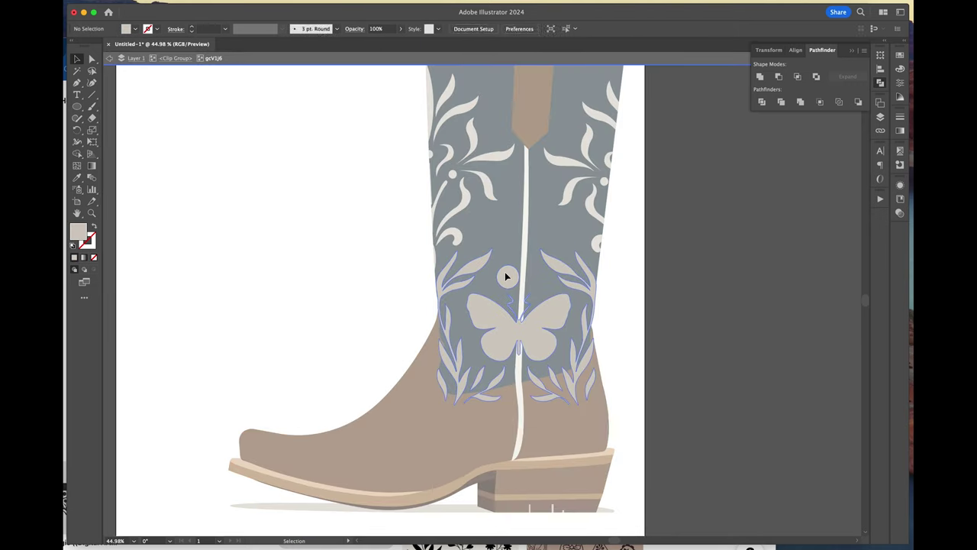
left_click_drag(508, 270, 523, 225)
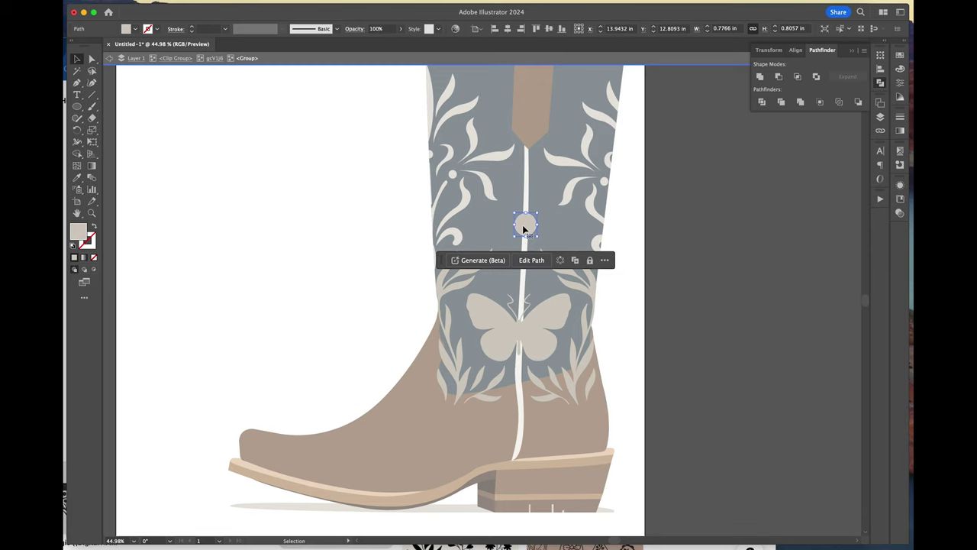
double_click(715, 245)
scroll(715, 245, "down", 2)
Bring the white centre seam line to the front of the artwork
left_click(541, 424)
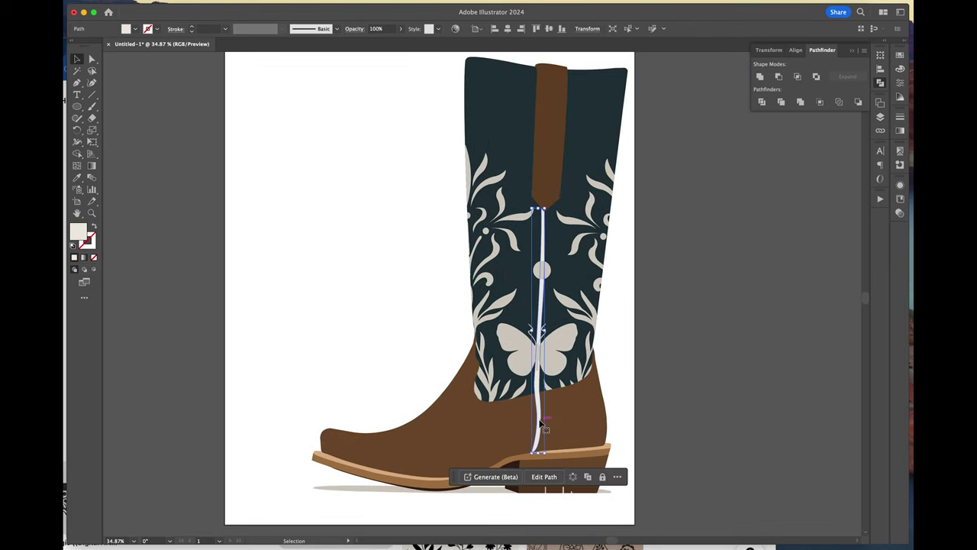
key("super+shift+]")
left_click(731, 370)
Isolate the butterfly in the clipped motif, try rotating it, and nudge it slightly onto the centre seam
scroll(730, 370, "right", 3)
double_click(506, 333)
double_click(501, 336)
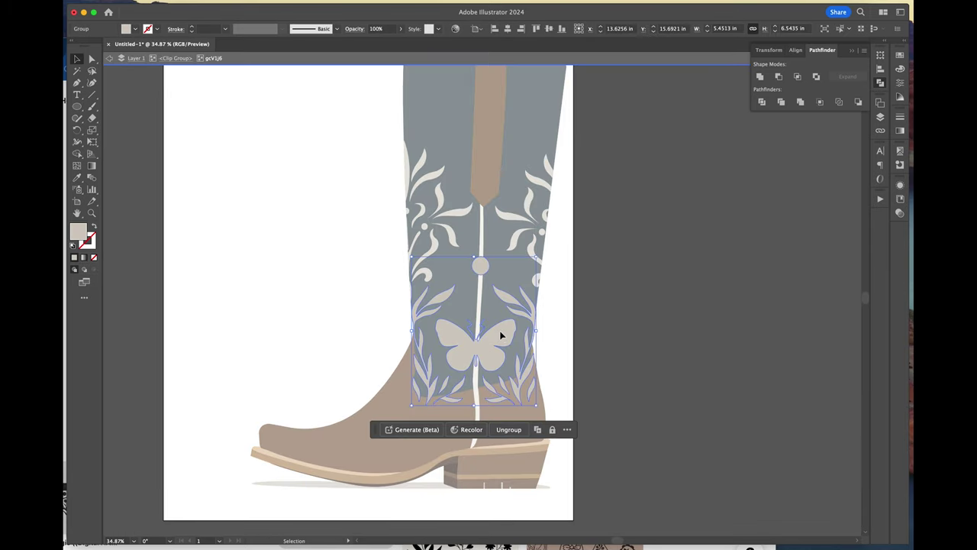
double_click(502, 336)
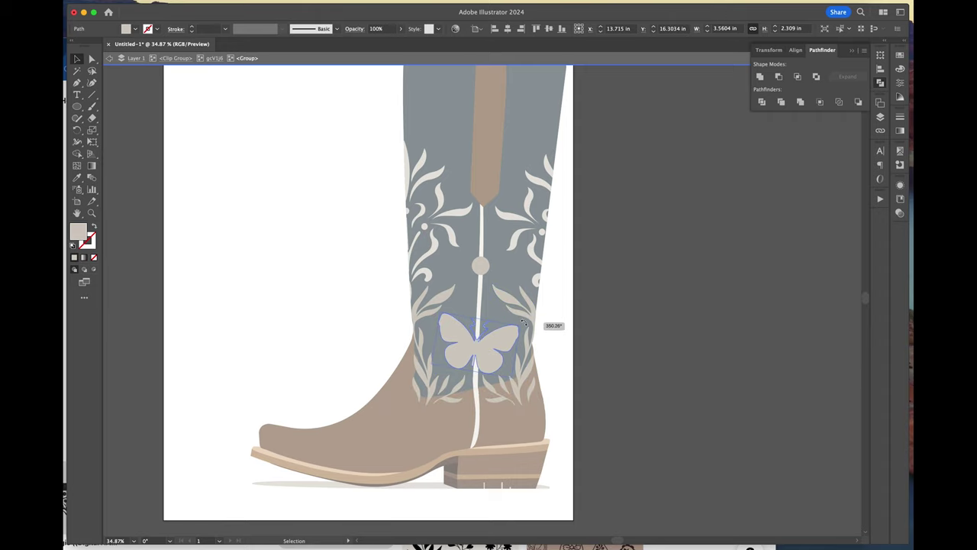
left_click_drag(522, 318, 522, 319)
left_click(126, 1)
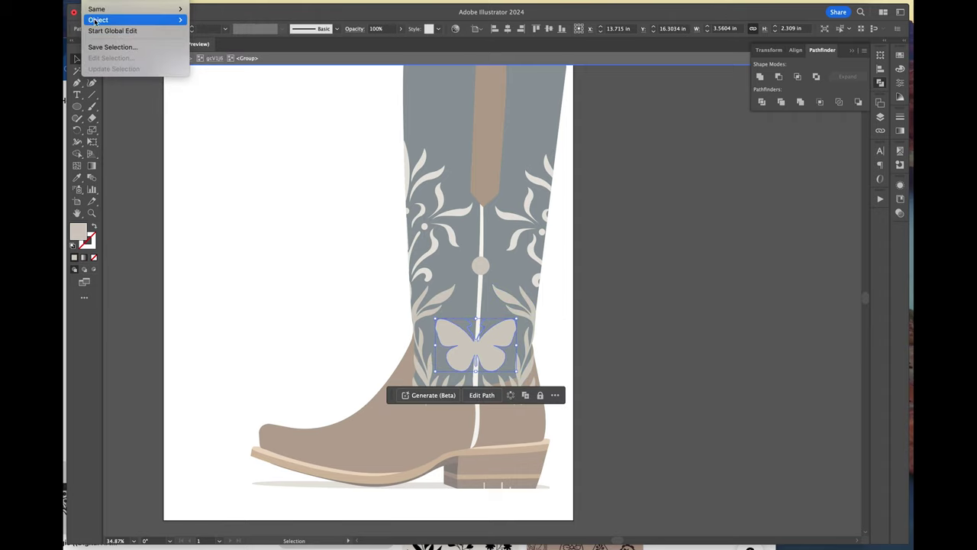
mouse_move(142, 1)
left_click(164, 242)
left_click_drag(520, 316, 522, 318)
left_click_drag(494, 337, 496, 338)
double_click(703, 333)
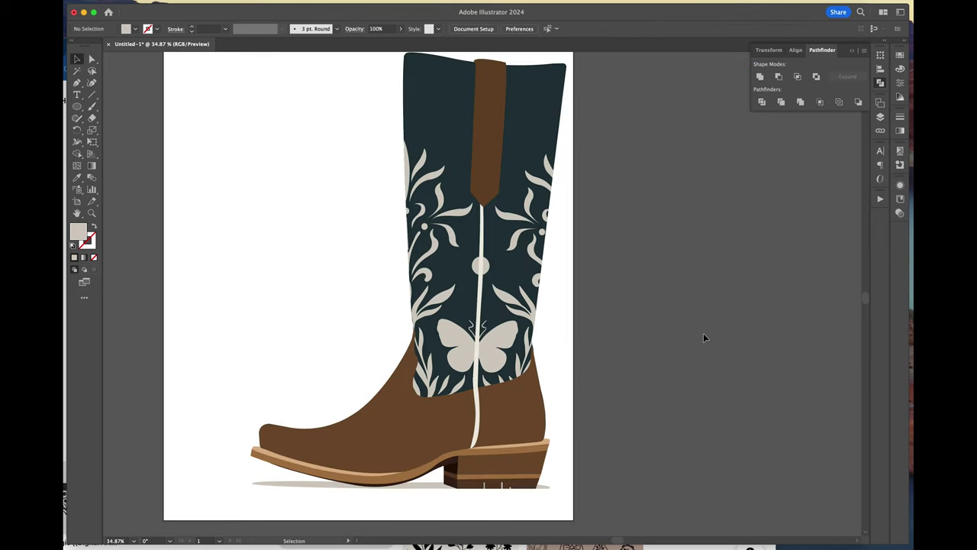
Move the circle to the front side of the centre seam and paste a matching copy on the back side
double_click(479, 265)
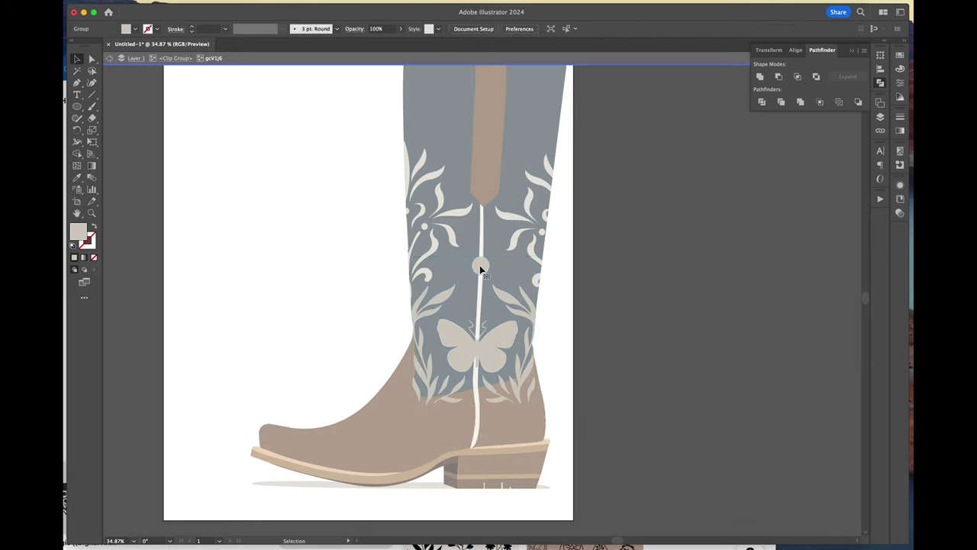
left_click(479, 265)
left_click_drag(480, 265, 451, 261)
key("super+c")
key("super+v")
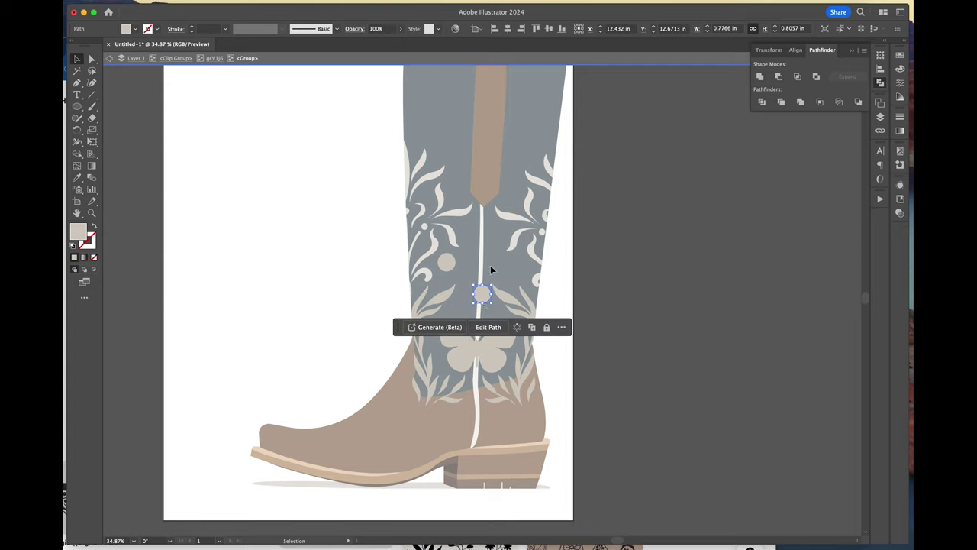
double_click(619, 284)
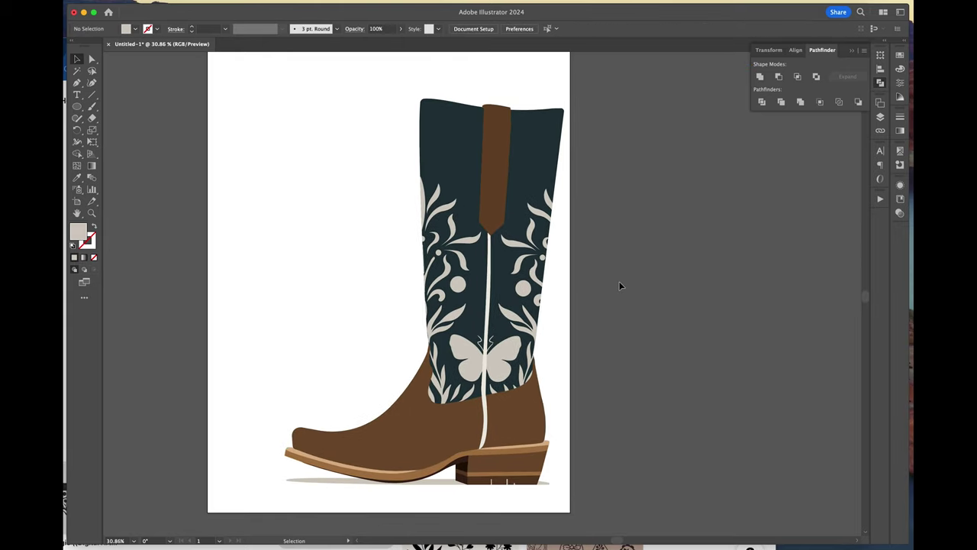
Delete both circles and the butterfly from the clipped shaft motif
double_click(523, 292)
left_click(521, 292)
key("Delete")
left_click(459, 285)
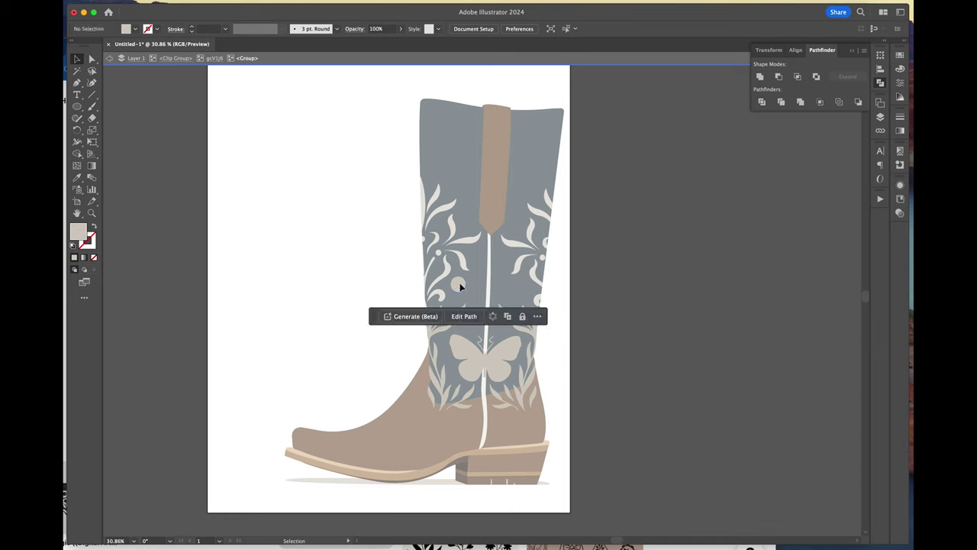
key("Delete")
left_click(498, 359)
key("Delete")
double_click(635, 351)
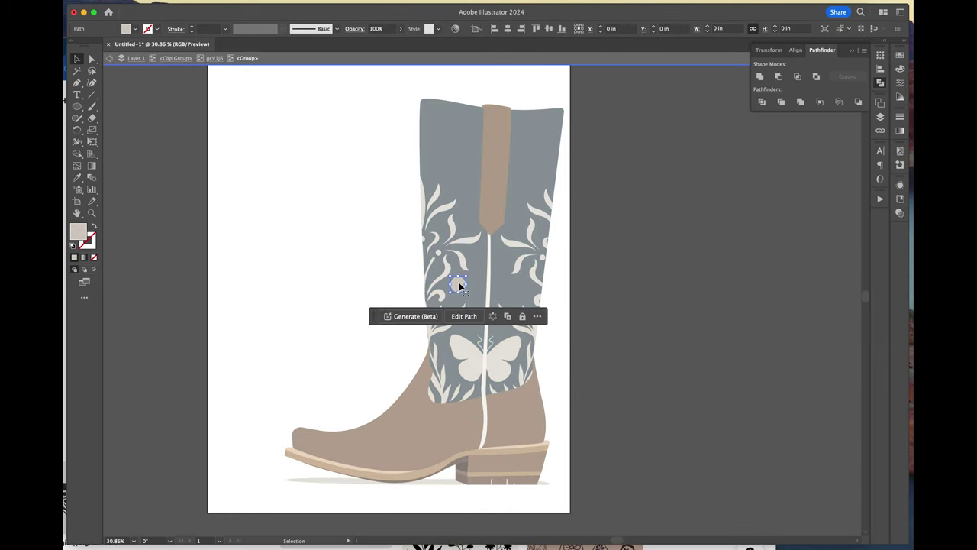
double_click(617, 303)
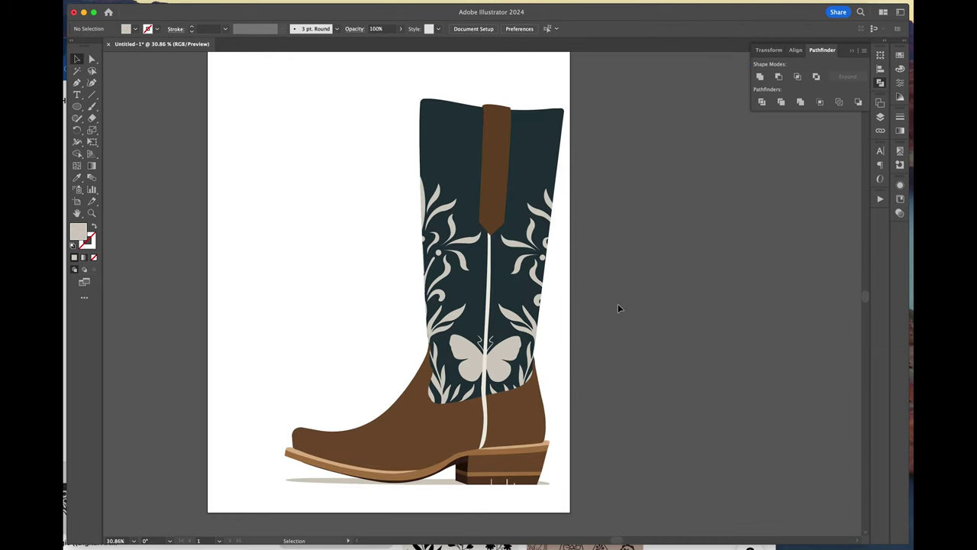
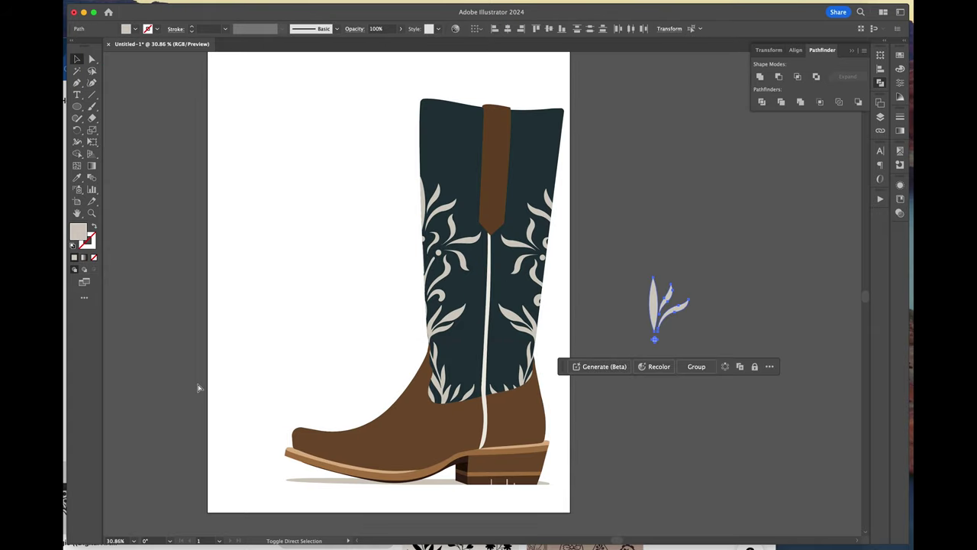
Place mirrored beige leaf pairs on both sides of the centre seam just above the foot, without the central leaf
left_click_drag(666, 307, 504, 336)
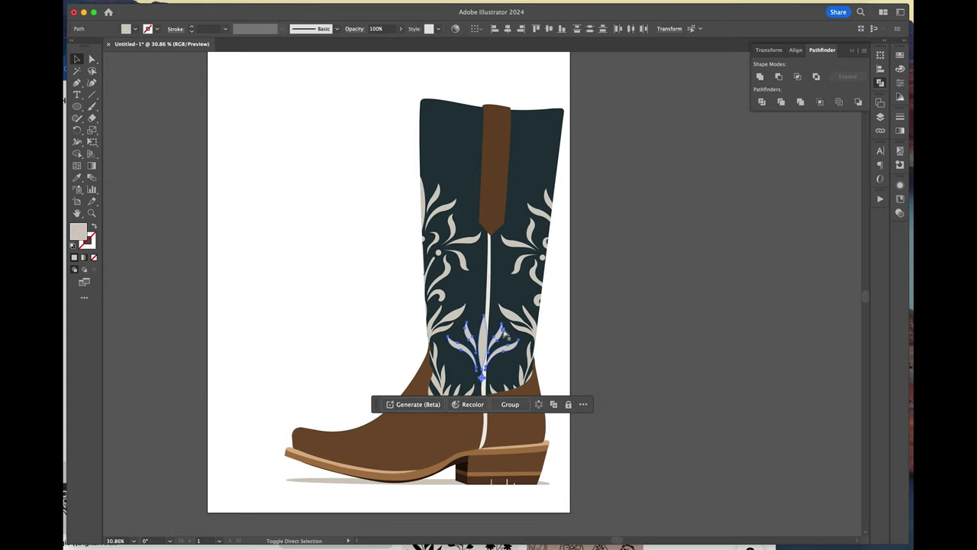
key("super+z")
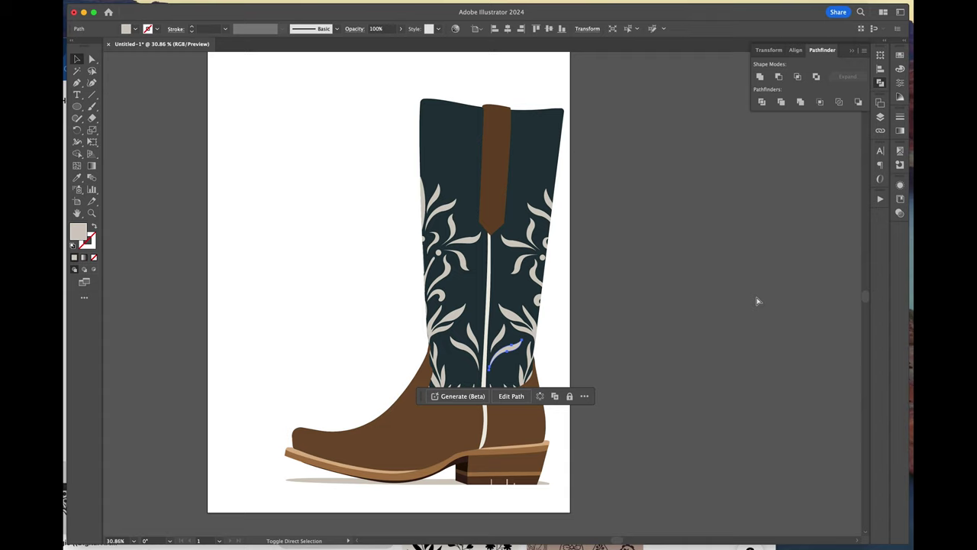
left_click(738, 301)
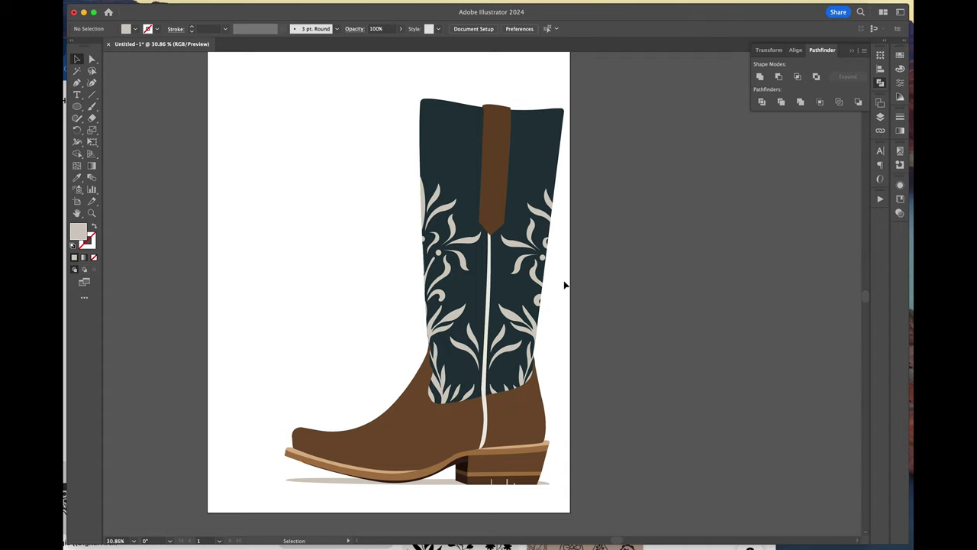
Copy the curled floral spray and its dot from the front half of the shaft's clipped ornament
double_click(445, 276)
double_click(446, 276)
left_click(465, 243)
left_click(435, 286)
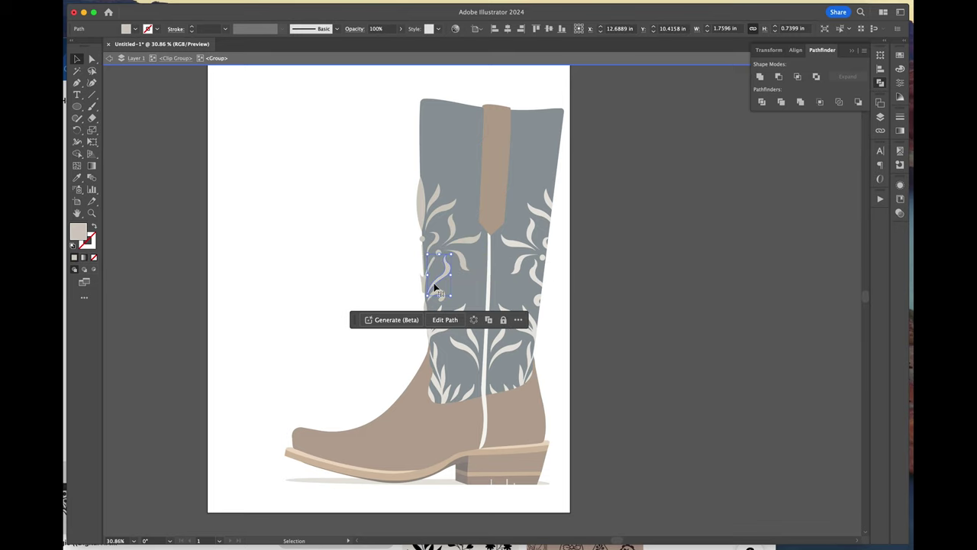
left_click(424, 286, "shift")
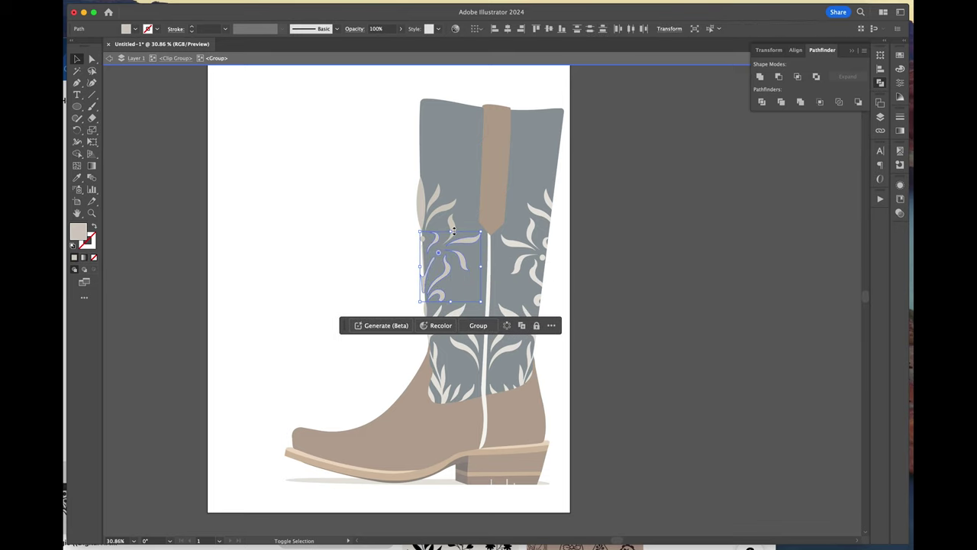
left_click(662, 236)
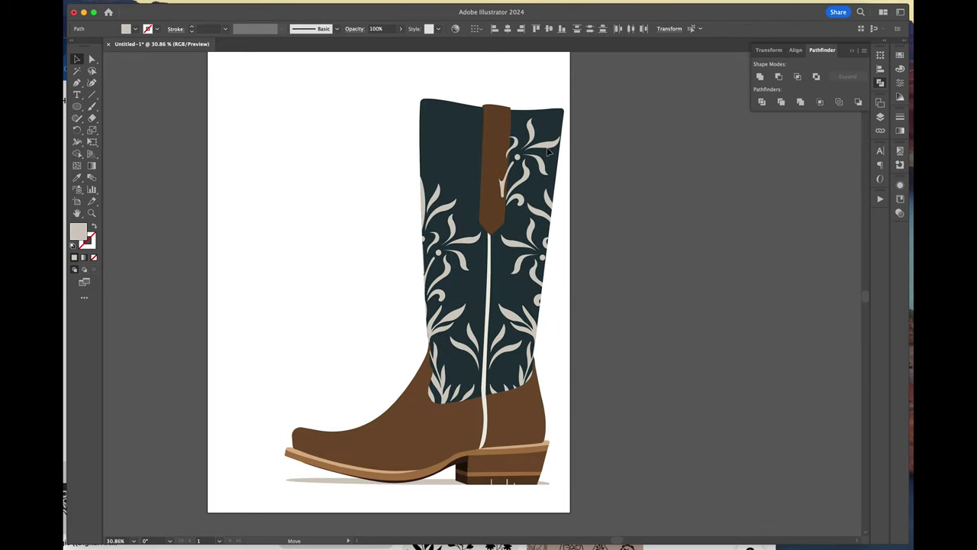
Place copies of the floral spray mirrored on either side of the brown pull strap on the upper shaft
left_click(547, 151)
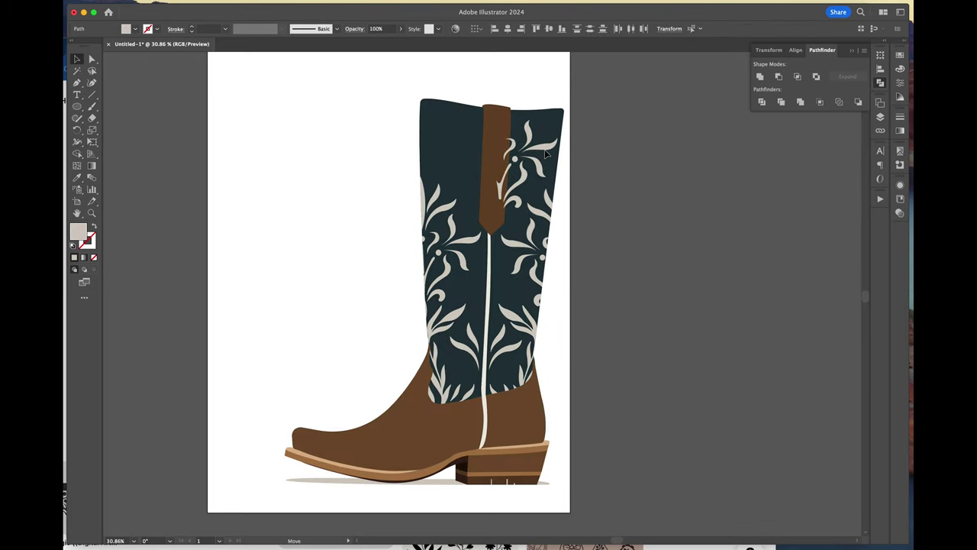
left_click(504, 202, "shift")
mouse_move(517, 195)
left_mouse_down()
mouse_move(497, 210)
mouse_move(519, 196)
left_mouse_up()
key("super+v")
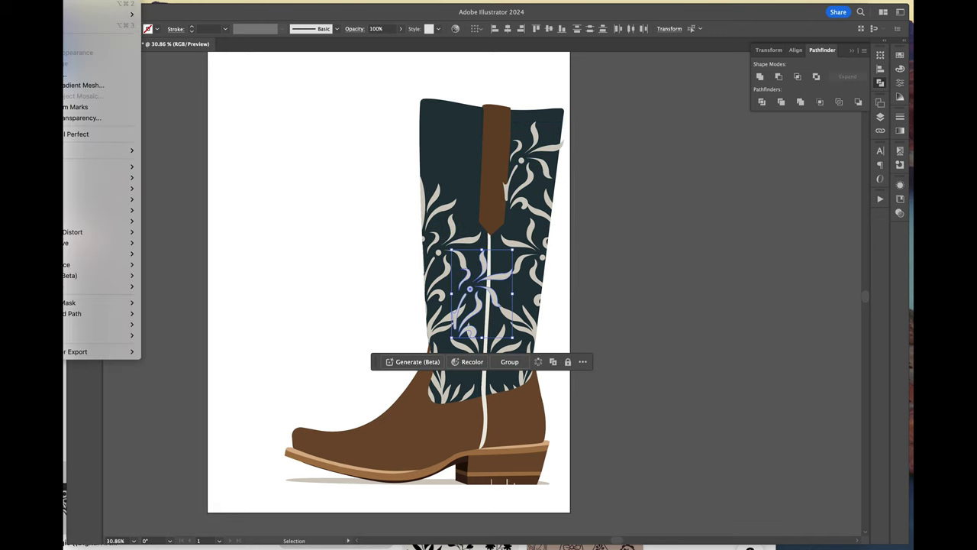
left_click_drag(493, 315, 467, 191)
Duplicate the dark boot silhouette and set the copy beside the boot
left_click(548, 148, "shift")
left_click(547, 130)
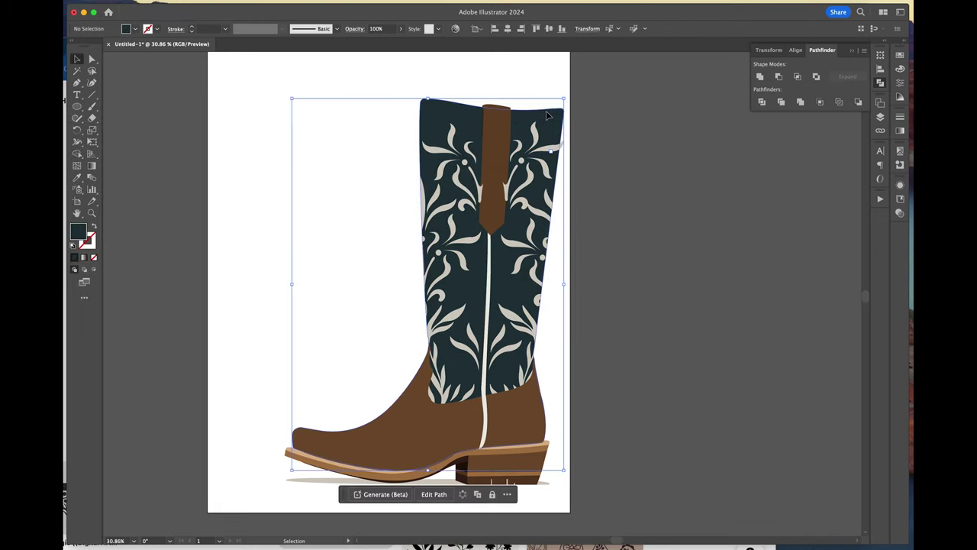
key("super+c")
key("super+v")
left_click_drag(600, 161, 350, 119)
Move the dark boot silhouette copy back over the boot so it lines up with the original outline
left_click(564, 147)
left_click(514, 153)
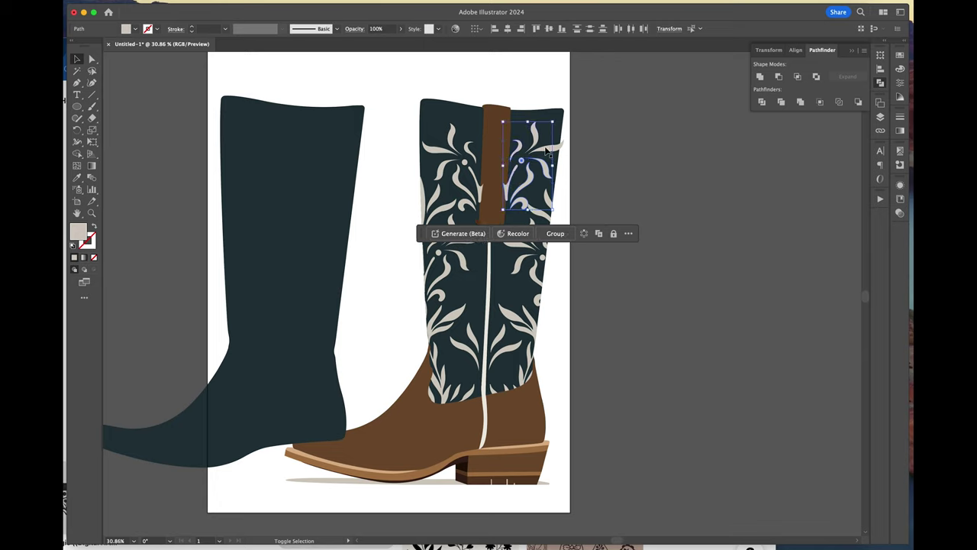
left_click(547, 150, "shift")
left_click_drag(326, 183, 526, 185)
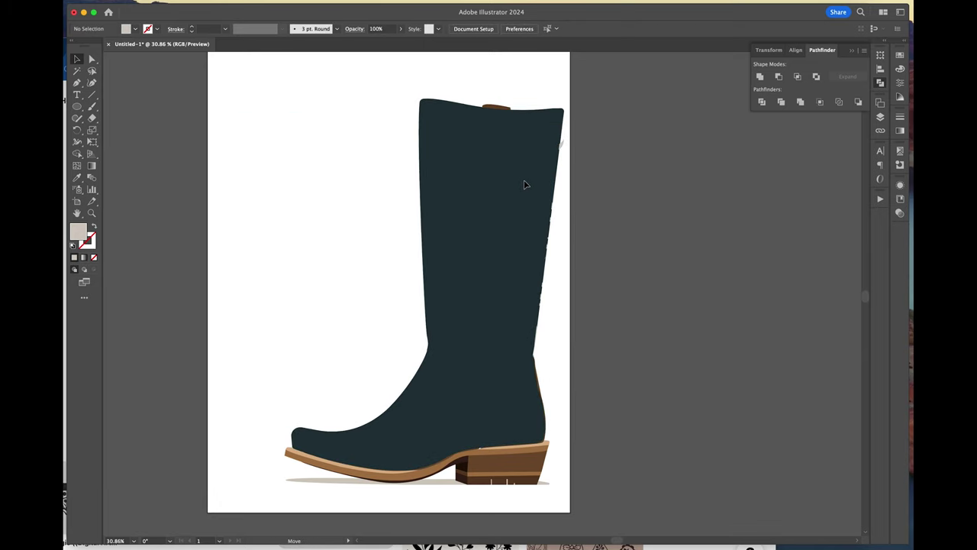
Clip the two upper floral sprays to the dark boot silhouette with a clipping mask
left_click(562, 148)
left_click(563, 143)
left_click(519, 152, "shift")
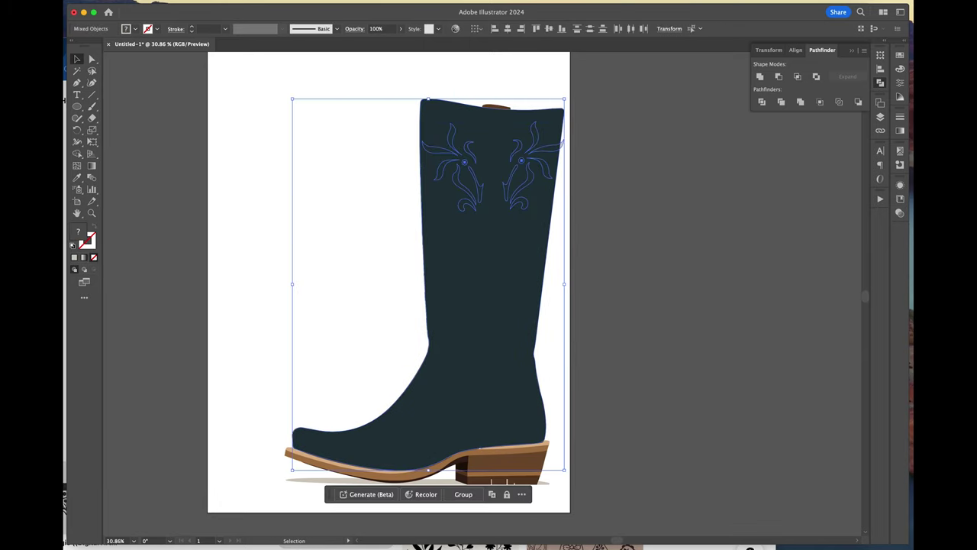
left_click(47, 1)
mouse_move(107, 306)
left_click(154, 302)
left_click(610, 163)
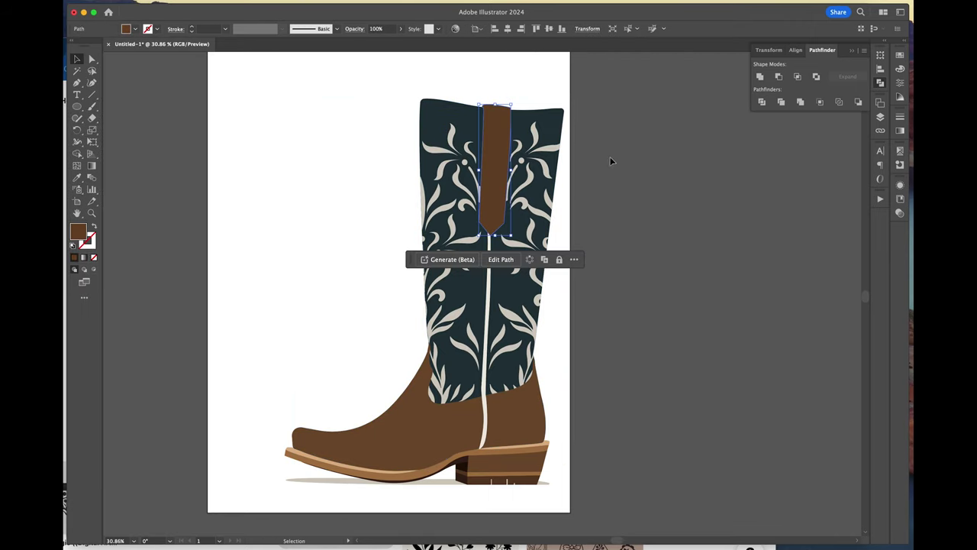
double_click(532, 174)
double_click(531, 174)
left_click(514, 169)
left_click(515, 152, "shift")
left_click(521, 160, "shift")
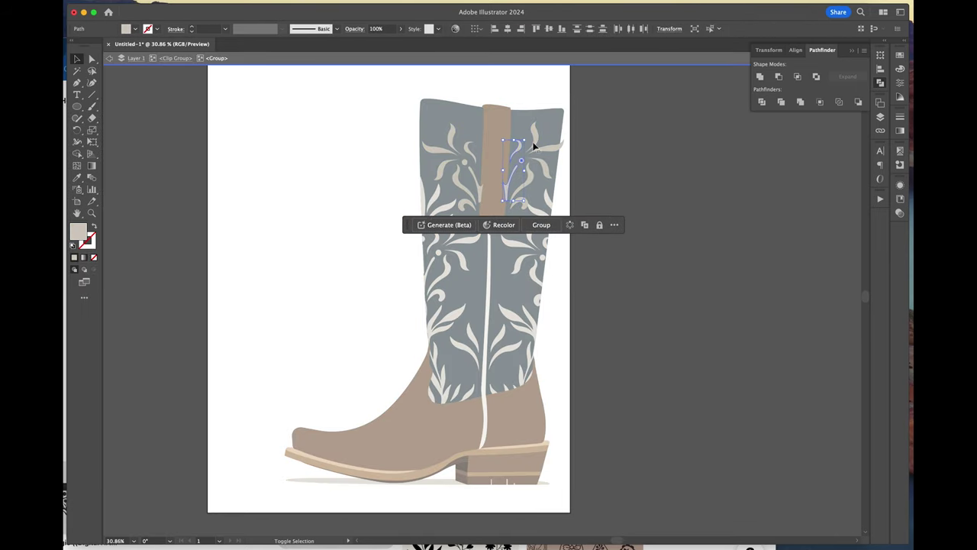
left_click(538, 148, "shift")
left_click(545, 171)
key("Escape")
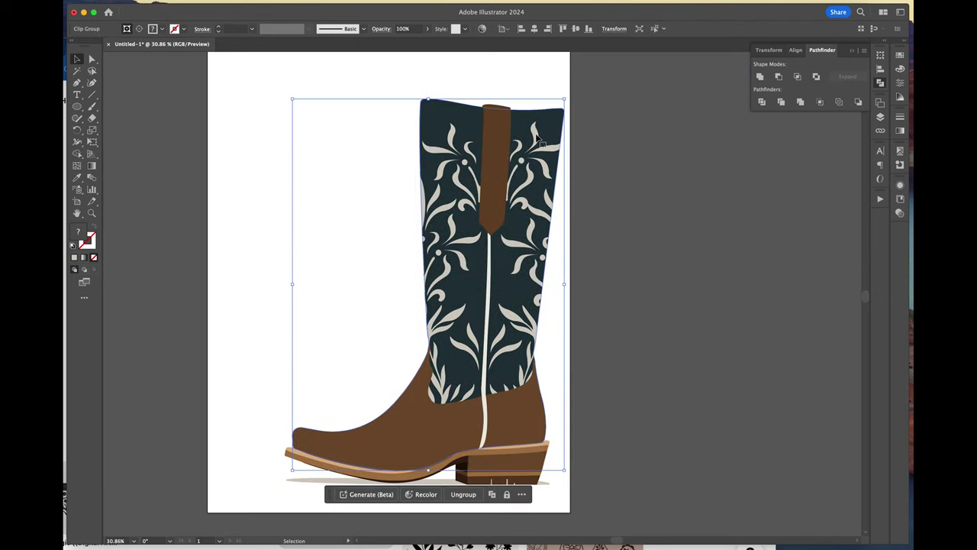
Inside the clip group, raise both upper floral sprays slightly and adjust the rear spray's pieces to follow the shaft's back edge
double_click(536, 141)
left_click(536, 128)
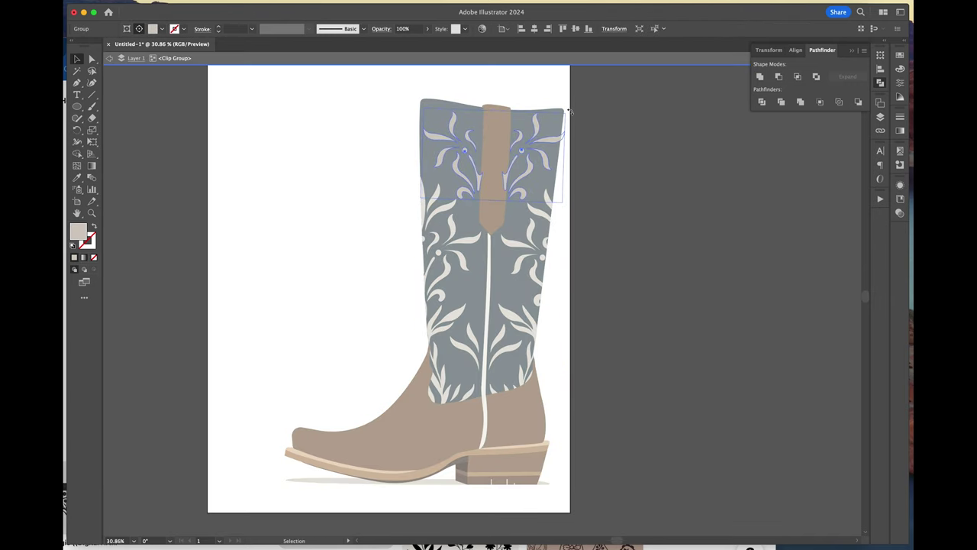
double_click(510, 177)
left_click(527, 174)
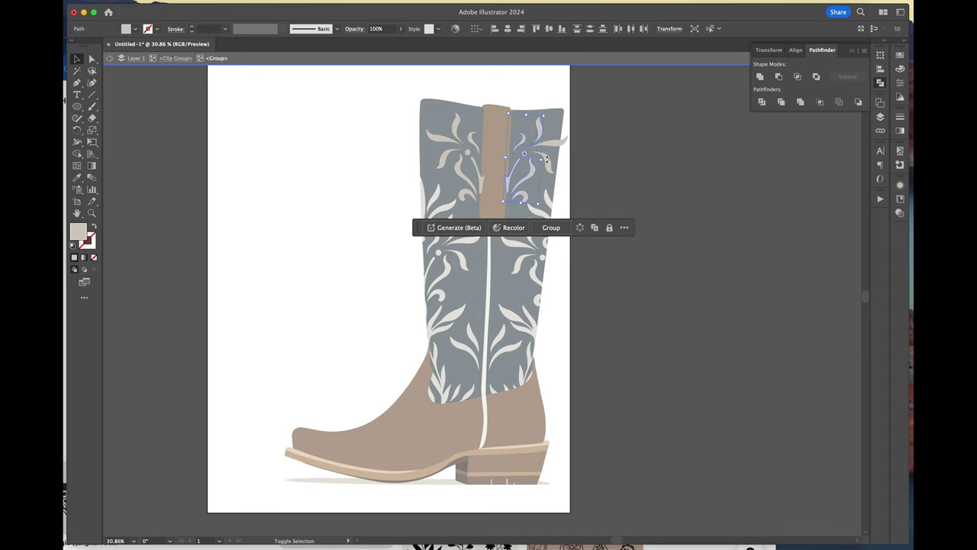
left_click(547, 159, "shift")
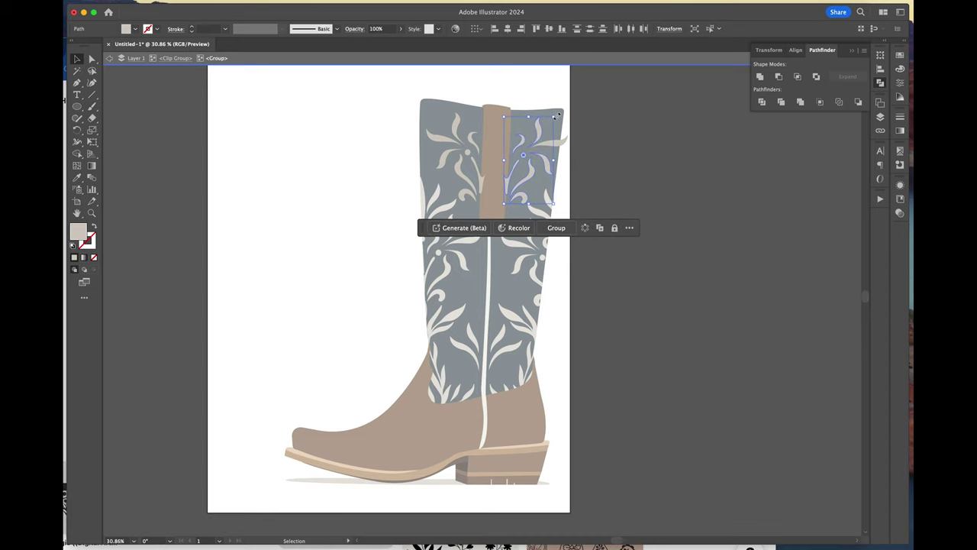
left_click_drag(556, 116, 559, 116)
double_click(557, 144)
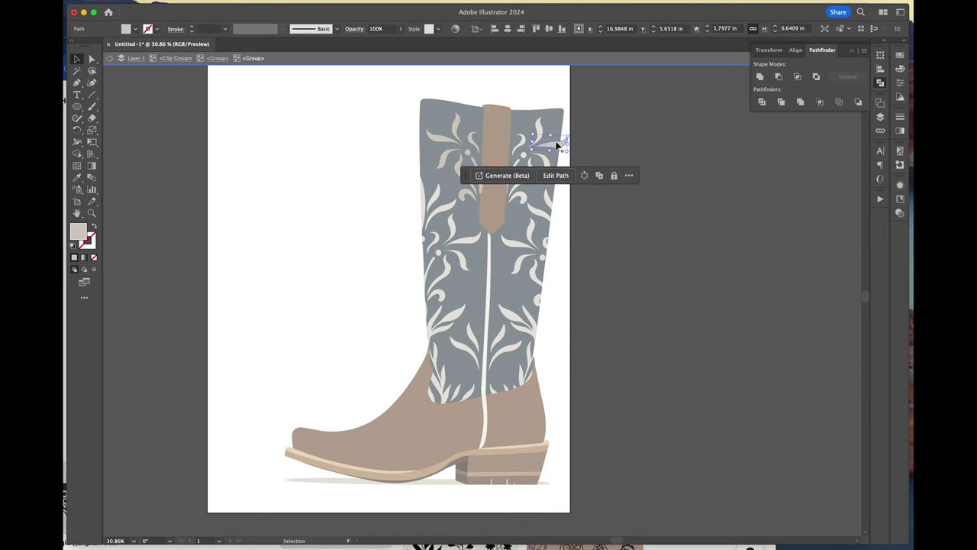
double_click(645, 137)
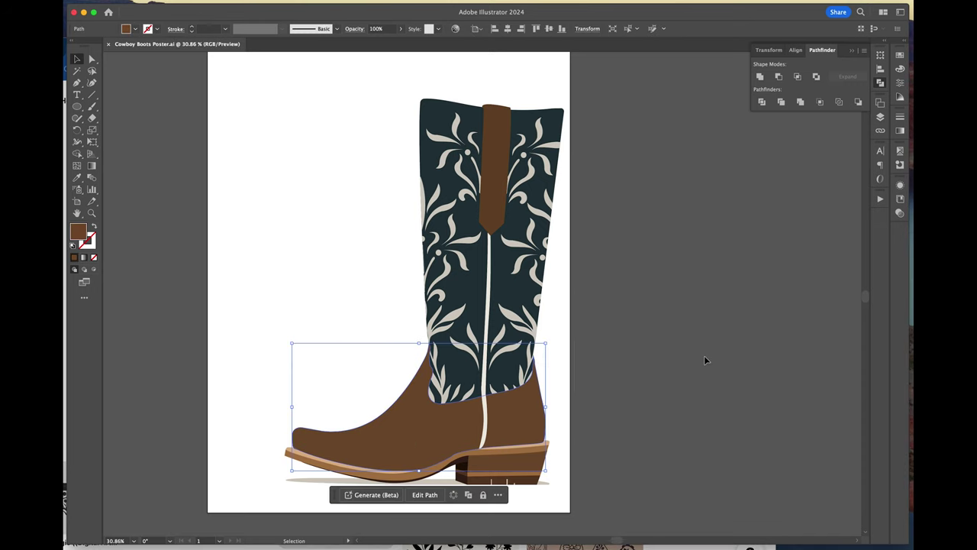
Paste a copy of the brown foot shape and restyle it as a white 1 pt outline without fill
scroll(704, 355, "right", 2)
scroll(704, 355, "down", 1)
key("super+v")
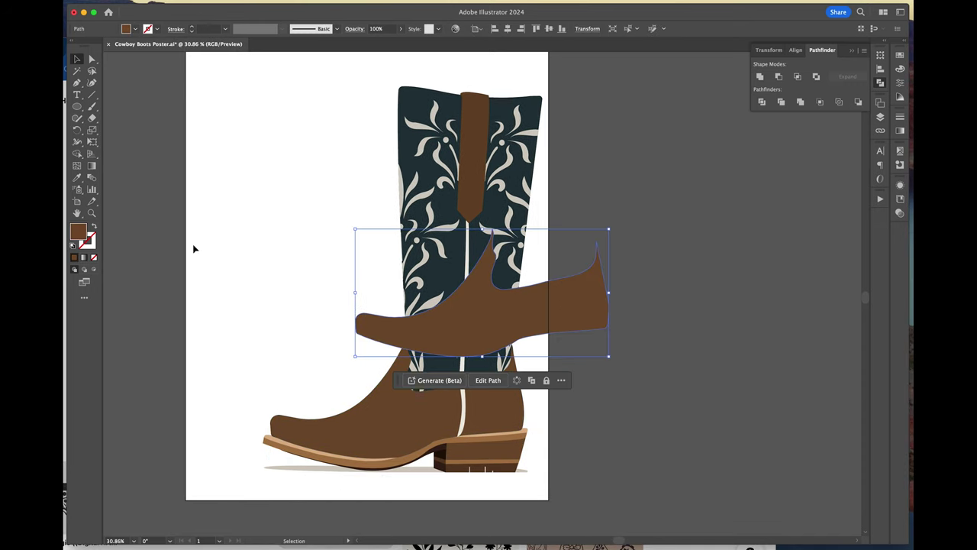
key("i")
left_click(305, 259)
Delete the instep and heel-back segments of the white foot outline to separate its upper and lower edges
left_click(93, 61)
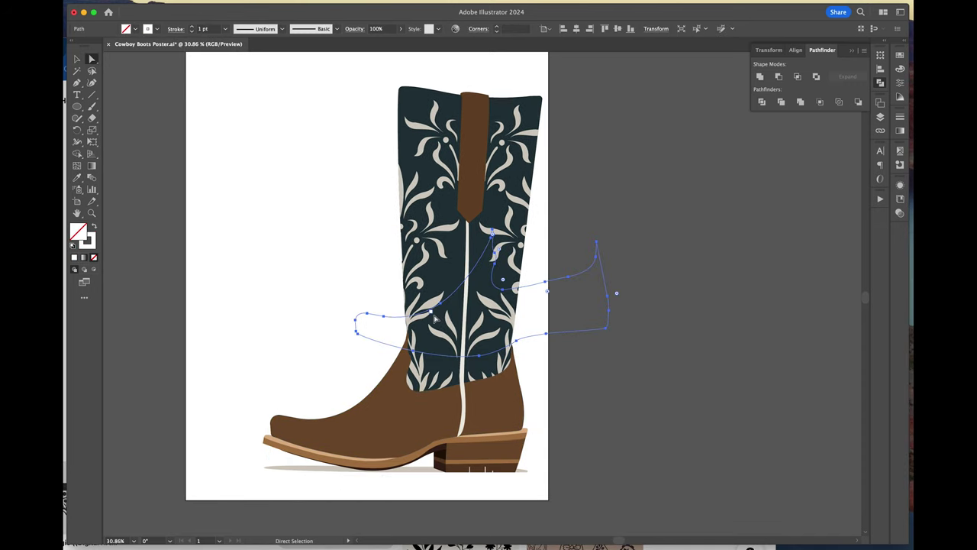
scroll(434, 313, "up", 5)
left_click(297, 325)
key("Delete")
left_click(611, 311)
key("Delete")
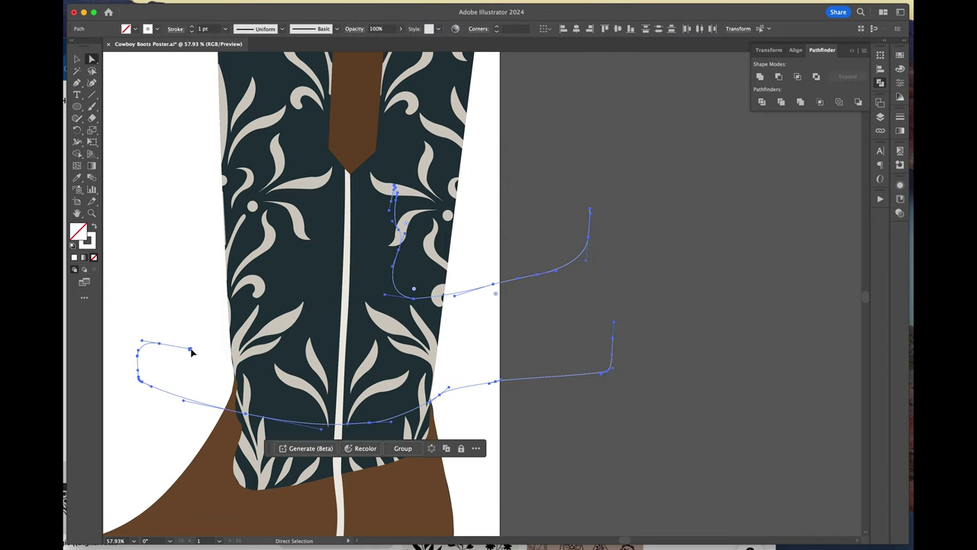
Remove the toe anchor points from the lower white line so only the sole edge and heel curve remain
left_click(190, 349)
key("Delete")
left_click(159, 343)
key("Delete")
left_click(138, 359)
left_click(139, 365)
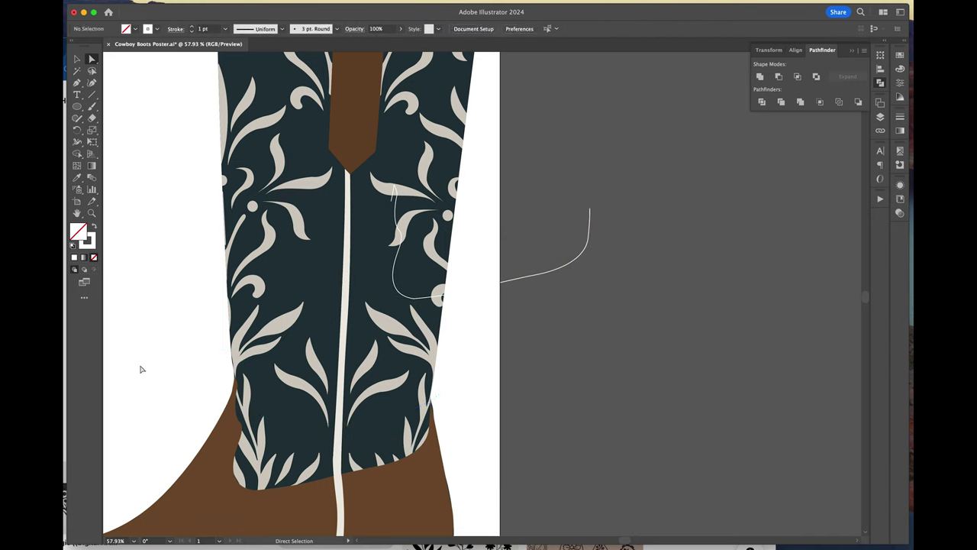
left_click(139, 379)
key("Delete")
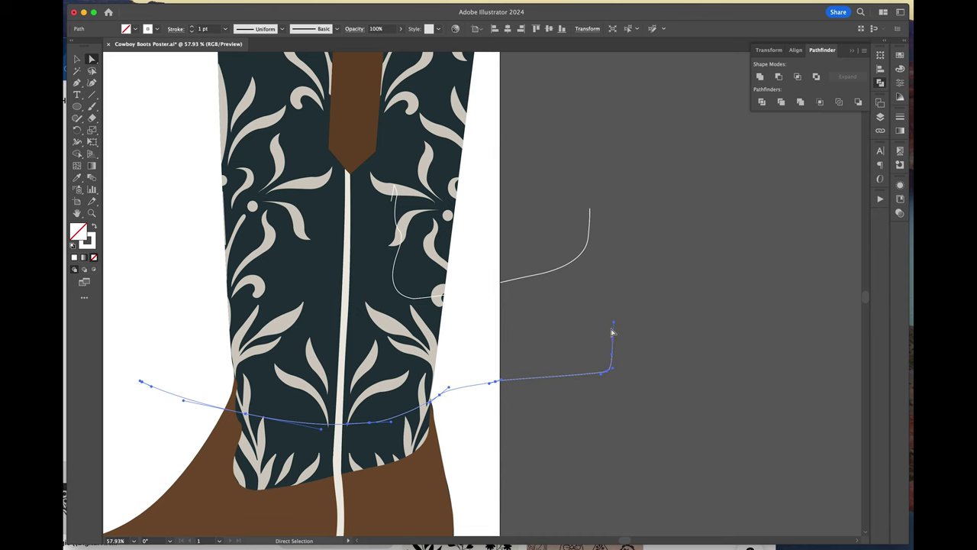
Move both white lines onto the boot, along the shaft's lower seam and the top of the sole
scroll(541, 344, "down", 5)
key("v")
left_click(541, 299, "shift")
left_click_drag(541, 298, 444, 423)
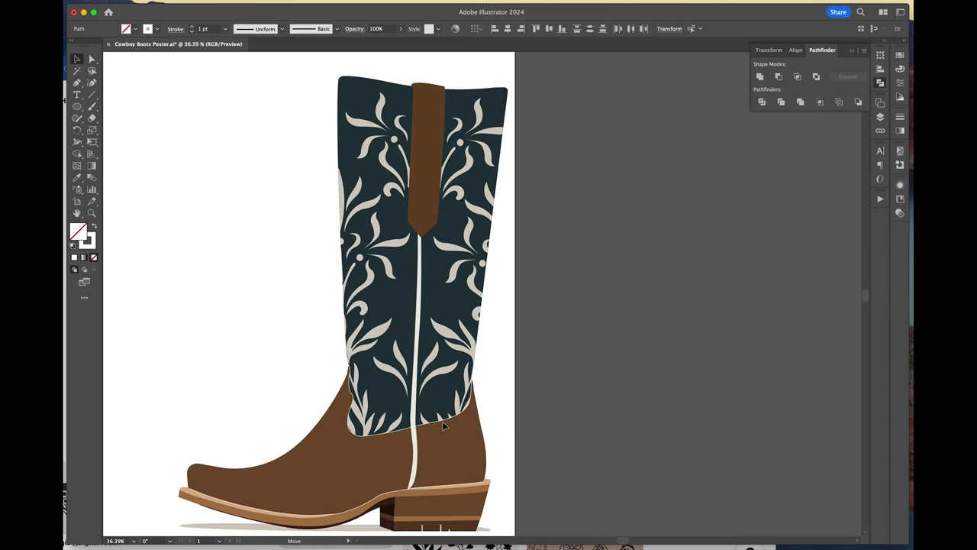
left_click(444, 426)
Set the stroke of the two white lines to 3 pt with round caps
scroll(313, 294, "down", 1)
left_click(900, 116)
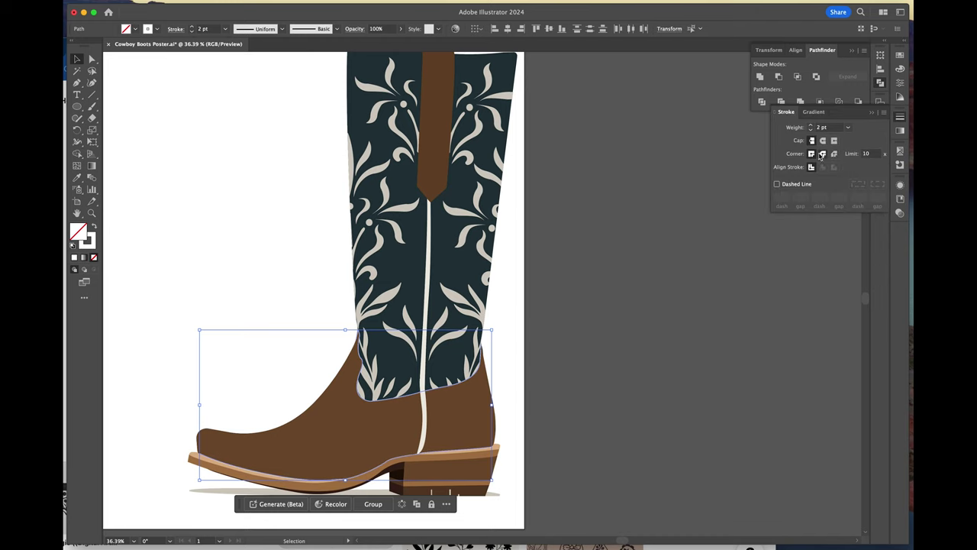
left_click(810, 125)
left_click(730, 185)
Adjust the anchor points of the white seam line where it meets the shaft's front edge
scroll(356, 365, "up", 5)
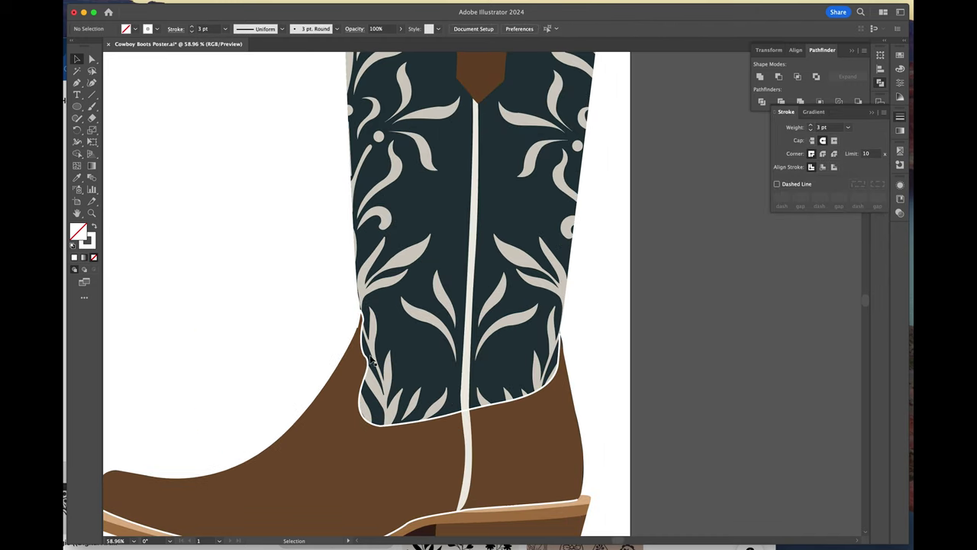
left_click(359, 366)
scroll(336, 334, "up", 10)
left_click(91, 60)
left_click(396, 372)
key("Delete")
left_click(364, 369)
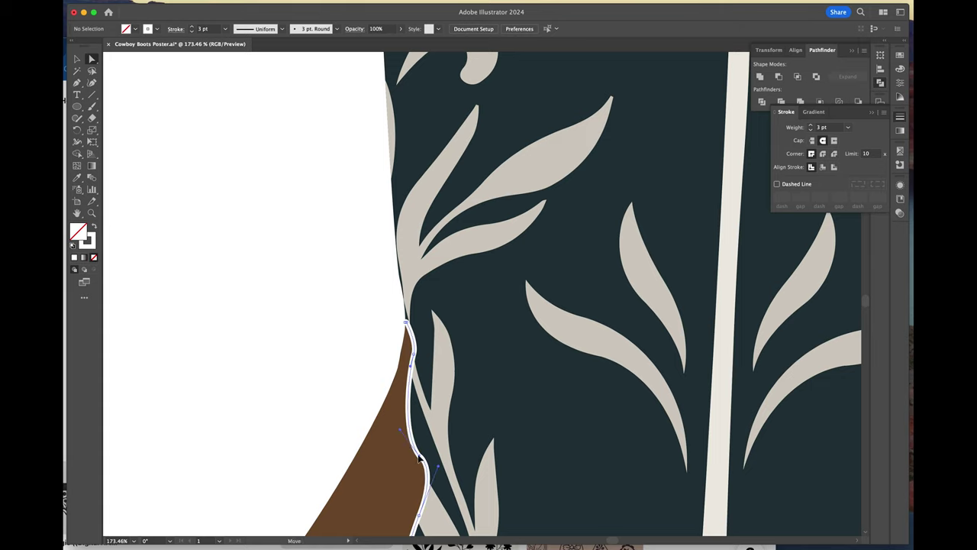
left_click(420, 456)
left_click(362, 324)
scroll(363, 324, "down", 5)
left_click(408, 463)
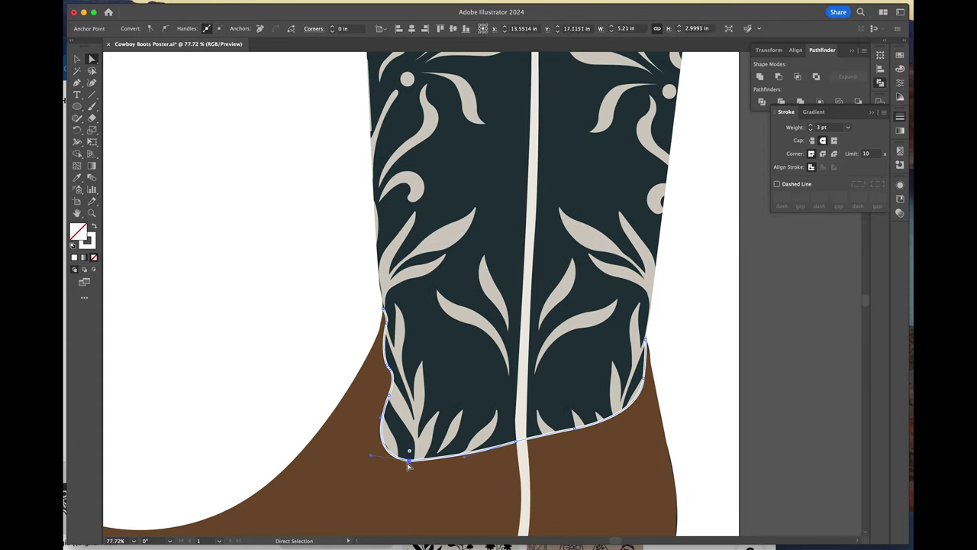
left_click(254, 295)
Reposition the brown foot's rear tip and the white seam line's end at the shaft's back edge
scroll(686, 342, "up", 8)
left_click(552, 343)
left_click_drag(553, 327, 551, 302)
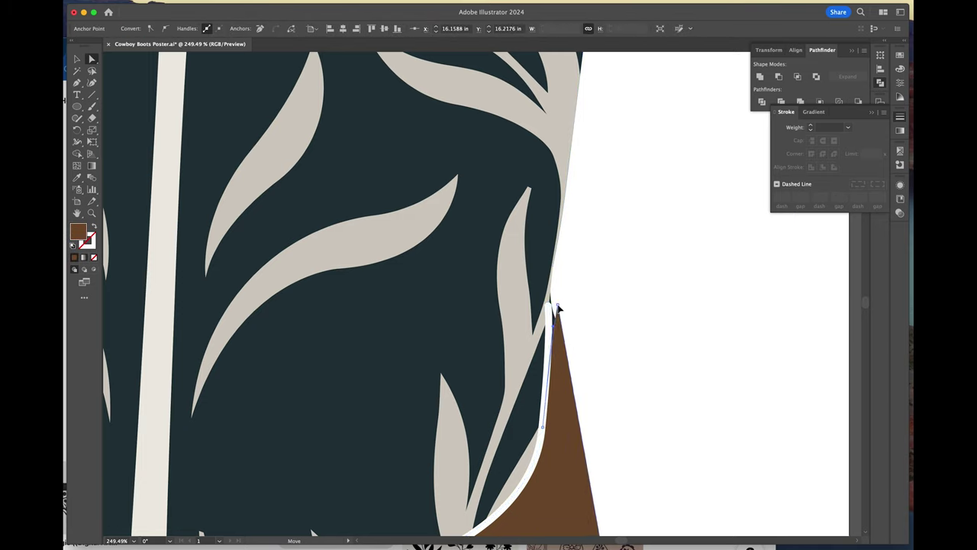
left_click(542, 432)
left_click(552, 324)
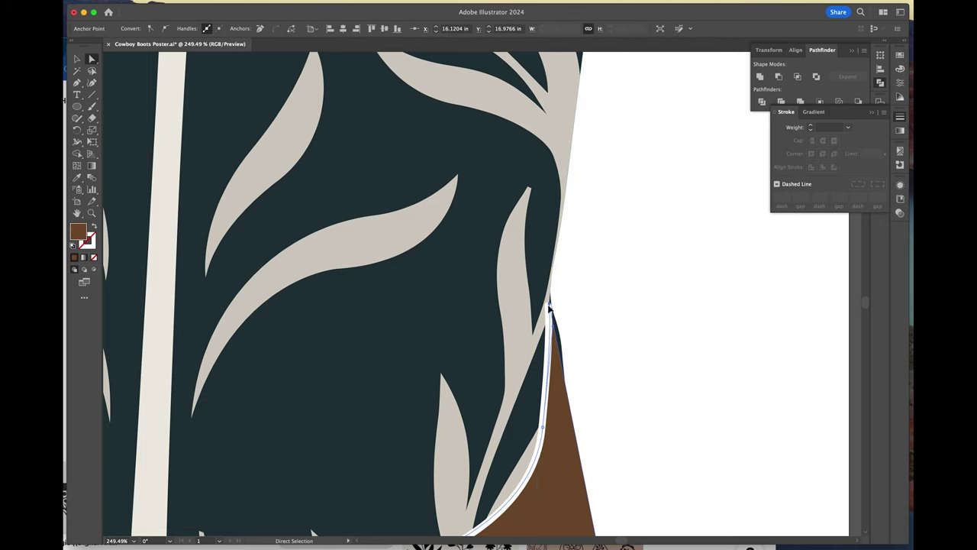
left_click(553, 307)
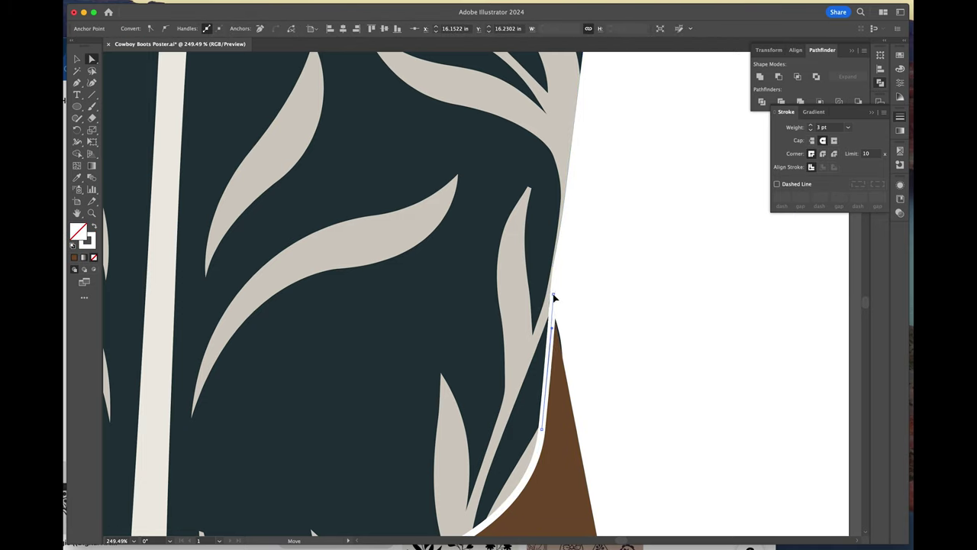
left_click_drag(554, 296, 554, 294)
Delete the dark silhouette's anchor point that sticks out behind the brown foot's rear tip
left_click(561, 359)
left_click(559, 343)
left_click(562, 357)
key("Delete")
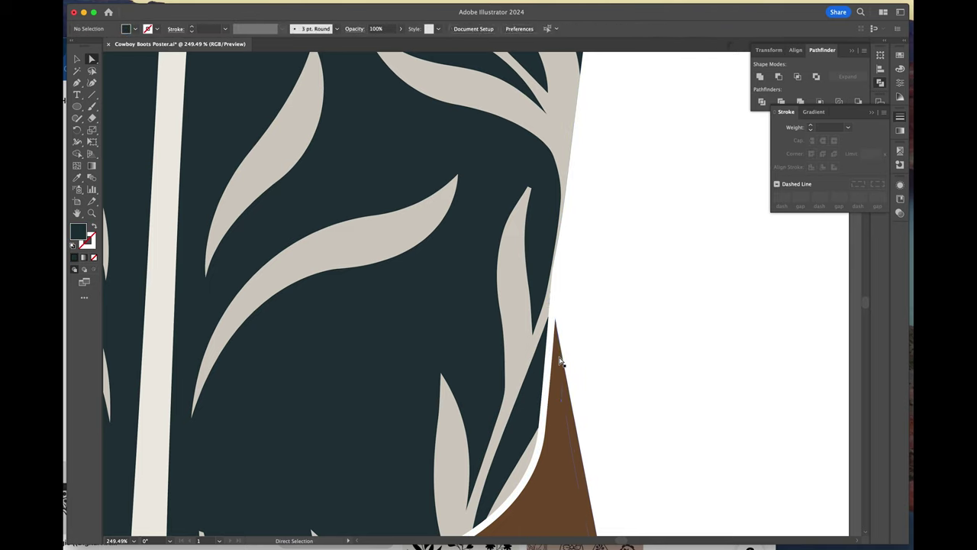
left_click(560, 361)
Pull the brown foot's heel anchor points outward to cover the dark silhouette behind it
scroll(605, 359, "down", 5)
scroll(620, 458, "down", 5)
scroll(623, 467, "up", 6)
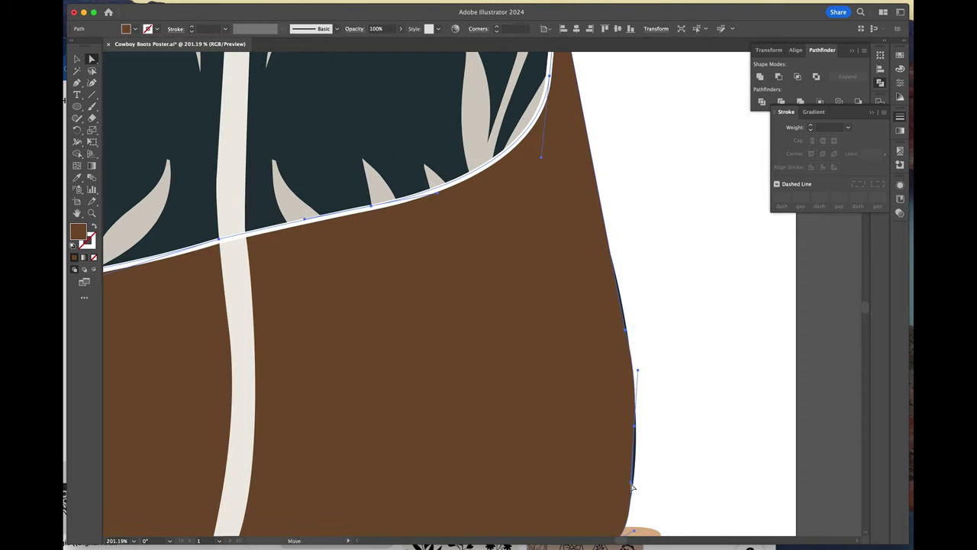
left_click_drag(634, 425, 638, 424)
left_click_drag(625, 329, 627, 325)
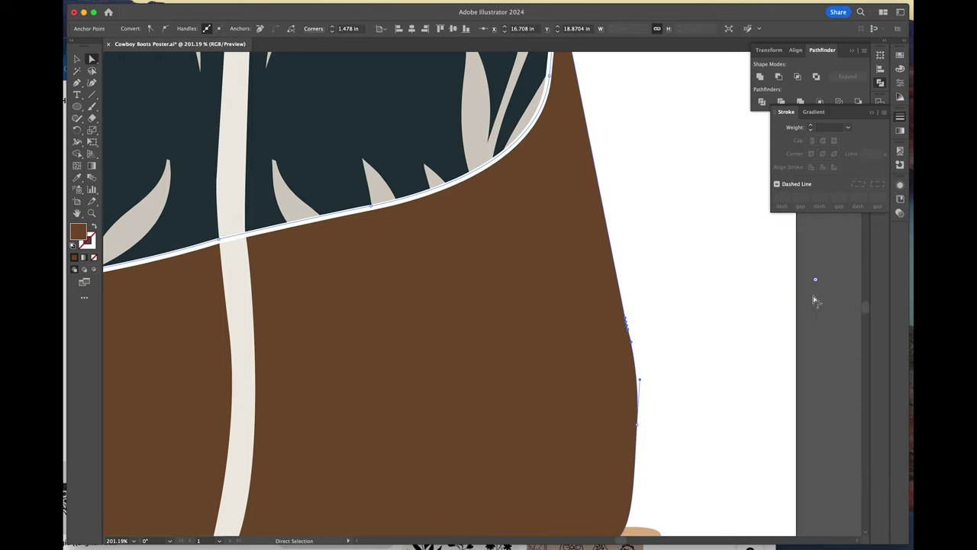
scroll(816, 300, "down", 5)
left_click(323, 374)
Extend the toe end of the white sole line to the front corner of the brown foot
scroll(290, 458, "up", 6)
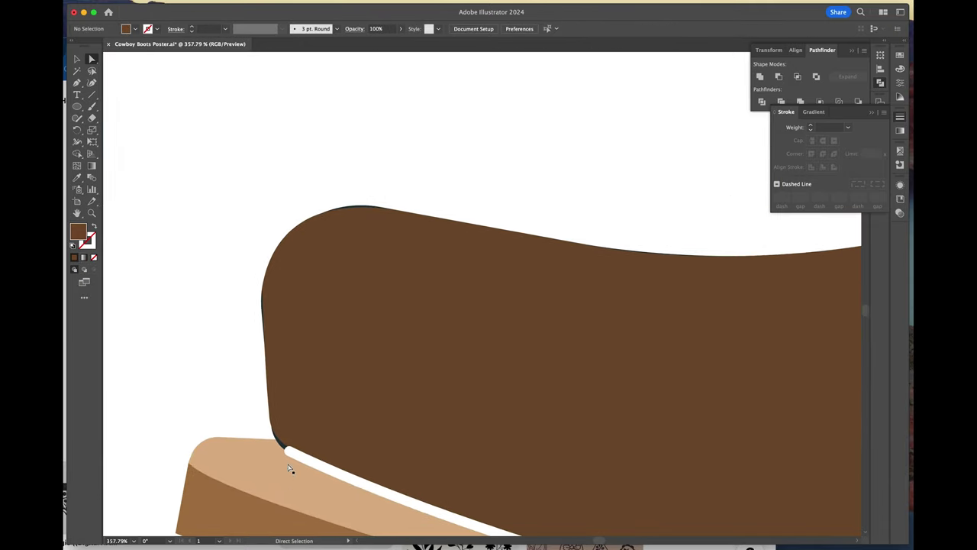
left_click(287, 450)
left_click(305, 421)
left_click_drag(289, 451, 267, 438)
Give the white line along the sole a one-sided arched variable width profile
scroll(638, 361, "down", 6)
left_click(80, 59)
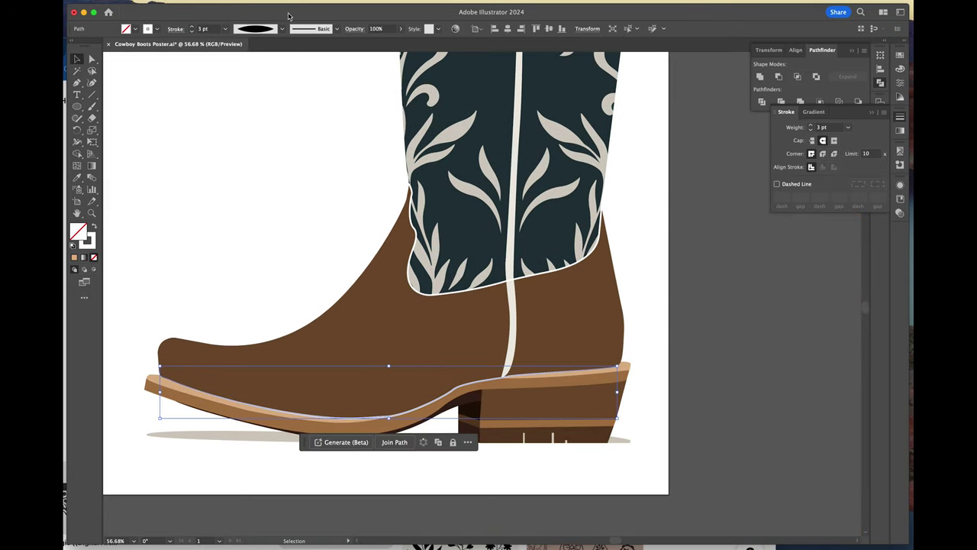
left_click(283, 29)
left_click(262, 77)
left_click(204, 160)
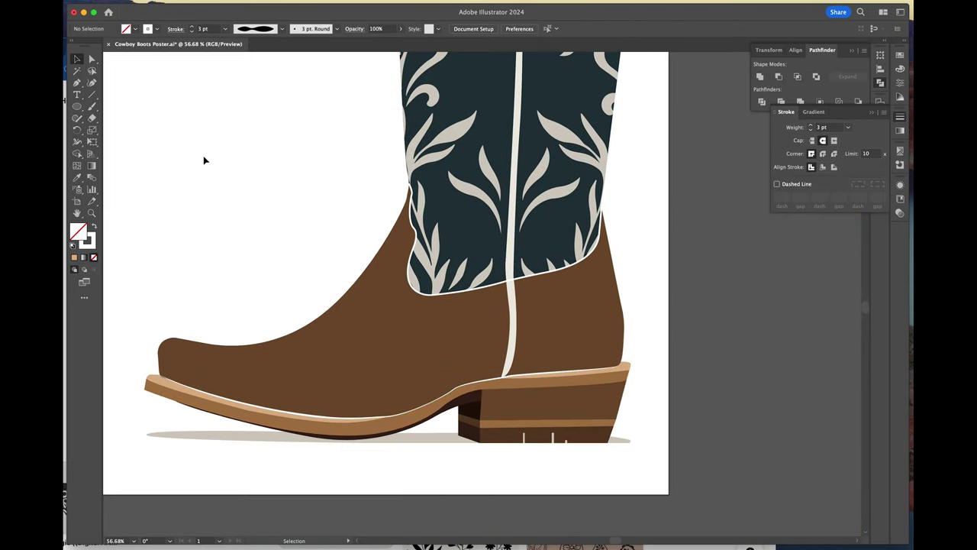
left_click(275, 414)
left_click(282, 29)
left_click(257, 145)
left_click(197, 223)
Reshape the anchor points at the toe's lower corner to hide the dark sliver above the sole
scroll(164, 416, "up", 5)
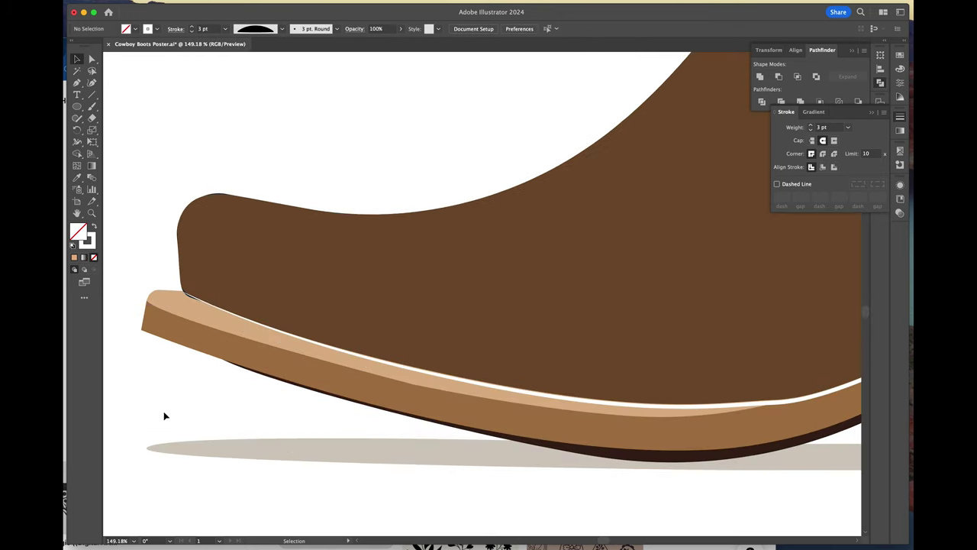
scroll(150, 340, "up", 4)
left_click(239, 253)
scroll(206, 234, "up", 4)
left_click(90, 62)
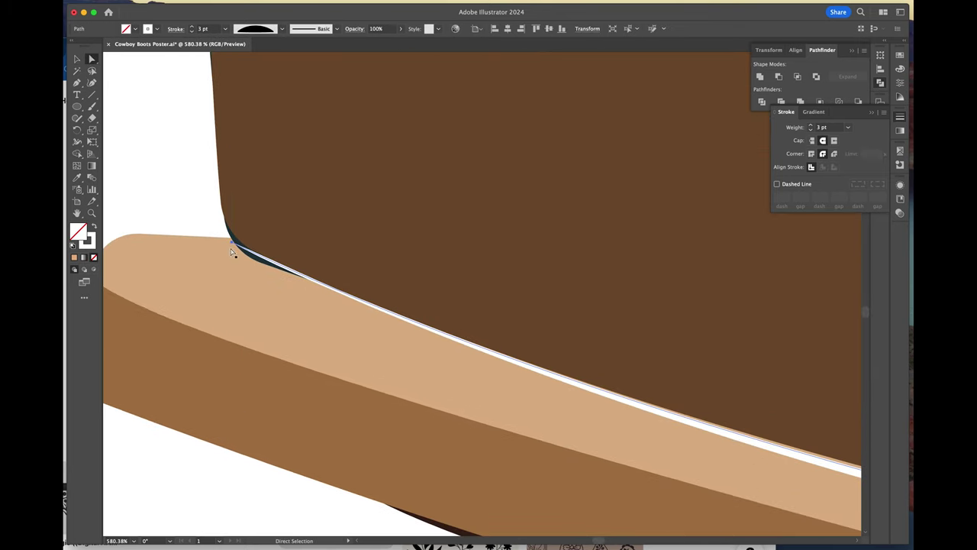
left_click(258, 264)
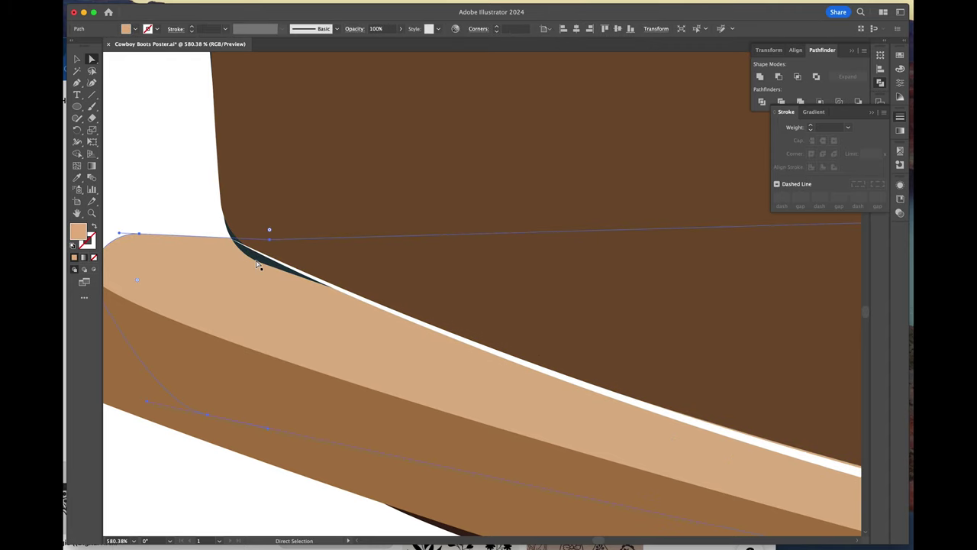
left_click(267, 255)
left_click(254, 258)
left_click_drag(260, 264, 245, 247)
left_click(254, 248)
left_click(257, 251)
Adjust the brown foot's lower-edge anchor point to meet the white sole line under the forefoot
scroll(245, 248, "down", 5)
scroll(246, 248, "down", 3)
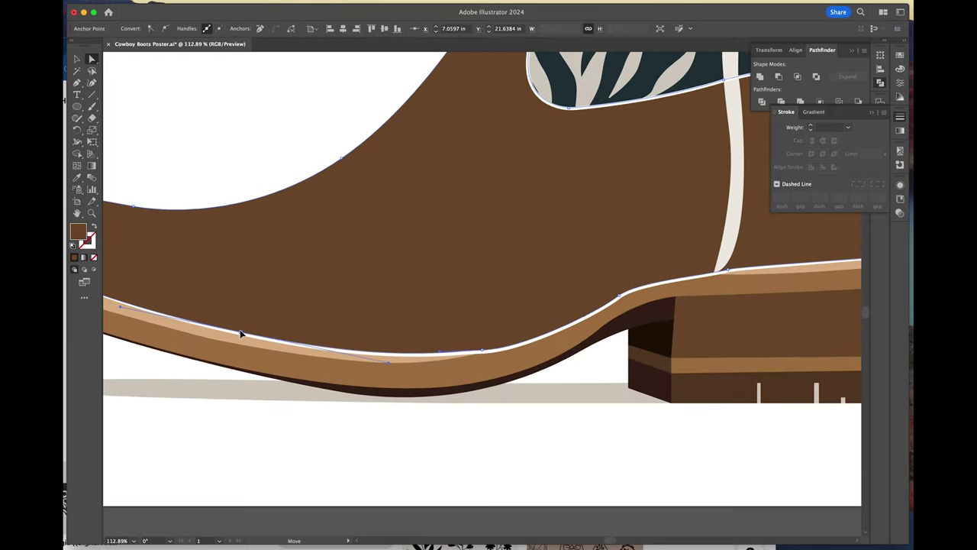
left_click(414, 484)
scroll(414, 483, "down", 3)
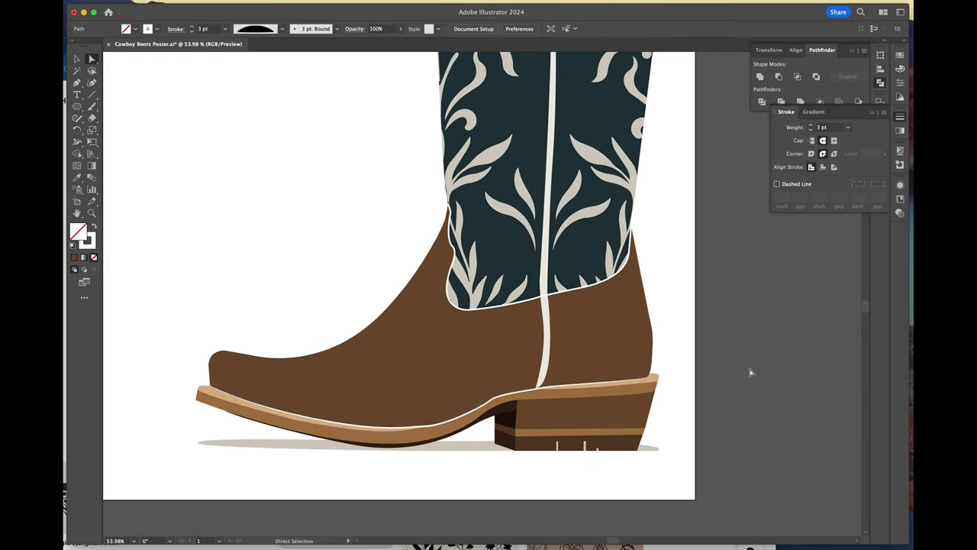
Adjust the white sole line's anchor point beside the seam's lower end to follow the brown foot's edge above the heel
scroll(538, 378, "up", 8)
left_click(558, 433)
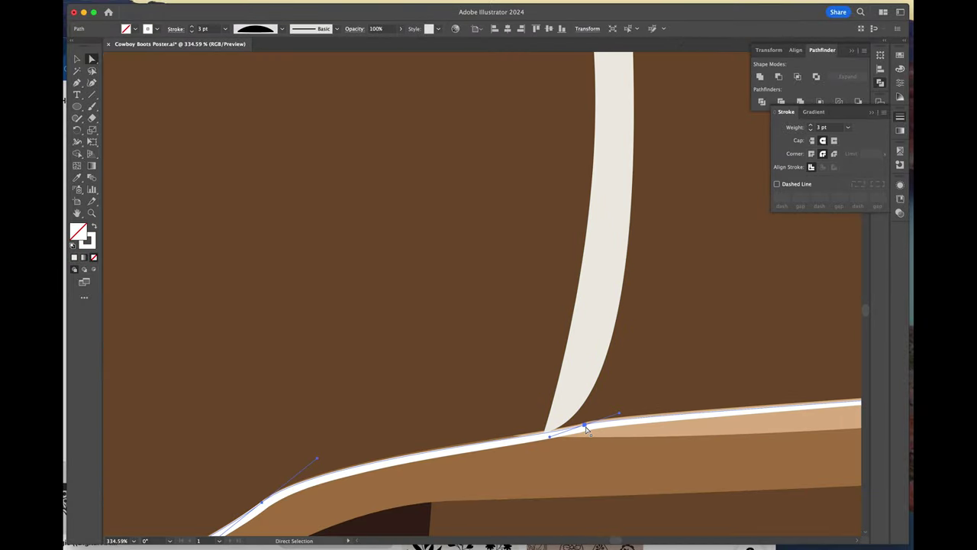
left_click_drag(586, 426, 629, 404)
scroll(584, 421, "down", 2)
scroll(586, 422, "right", 4)
scroll(613, 422, "up", 3)
left_click(625, 410)
left_click(715, 361)
scroll(715, 362, "down", 8)
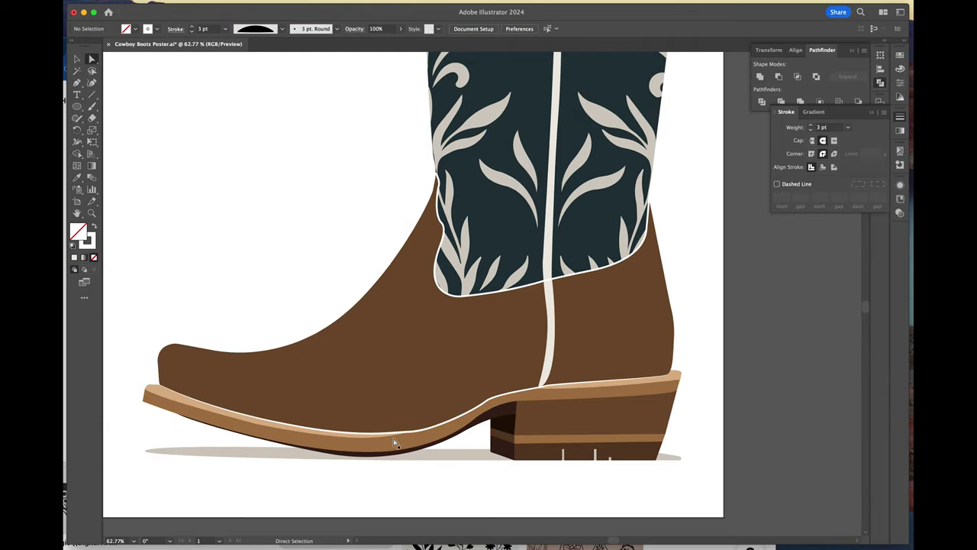
scroll(394, 442, "up", 3)
left_click(556, 375)
scroll(556, 381, "down", 4)
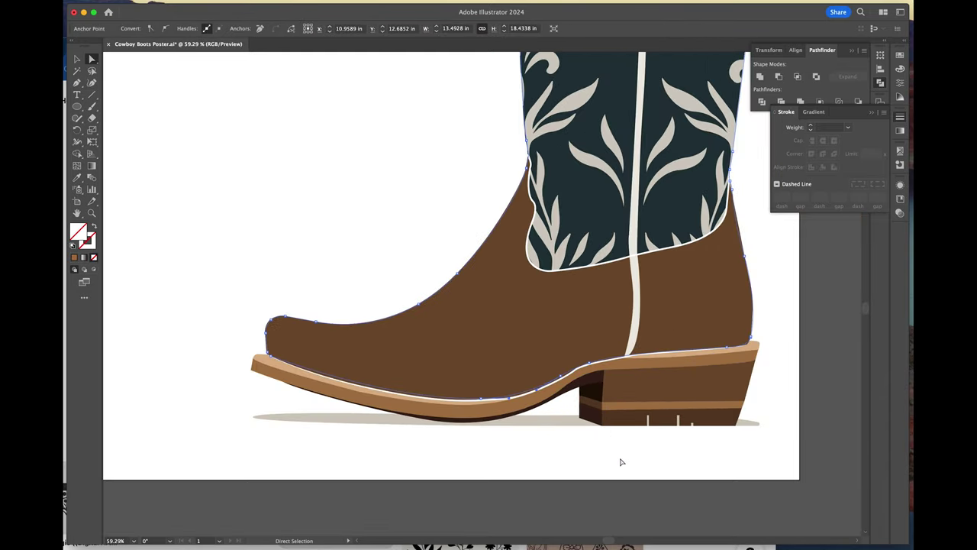
scroll(621, 461, "down", 5)
Give the brown pull strap on the shaft a white 2 pt stroke with round caps
left_click(526, 236)
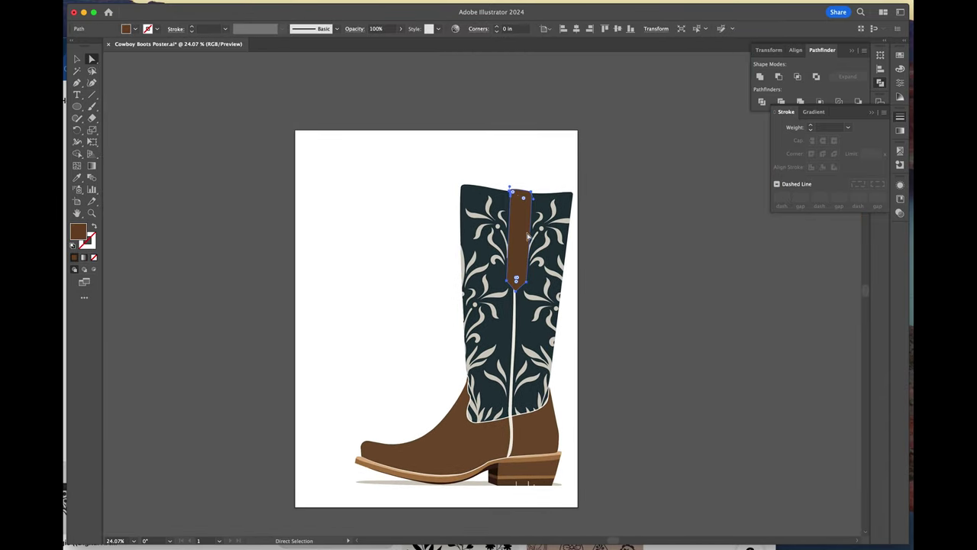
scroll(526, 235, "up", 4)
key("v")
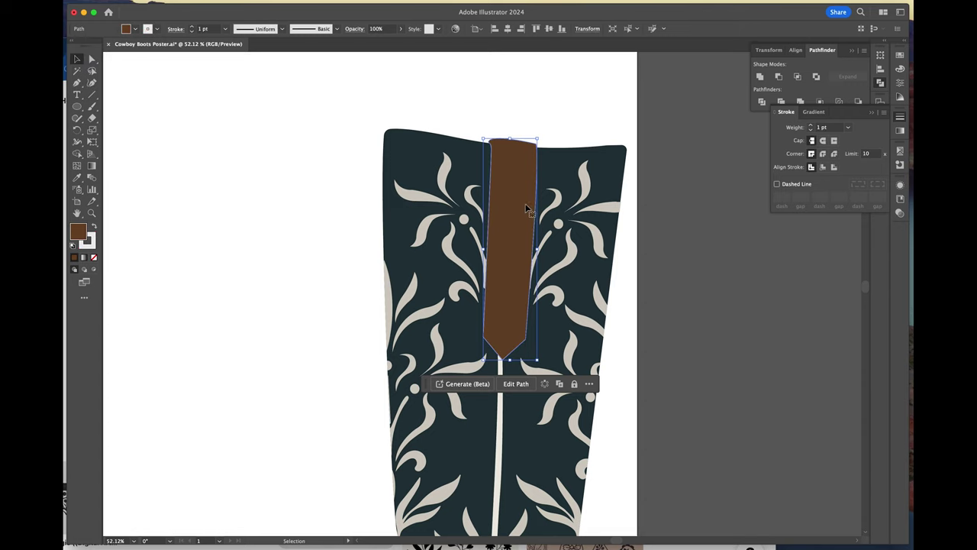
left_click(811, 125)
left_click(811, 125)
left_click(713, 193)
left_click(535, 173)
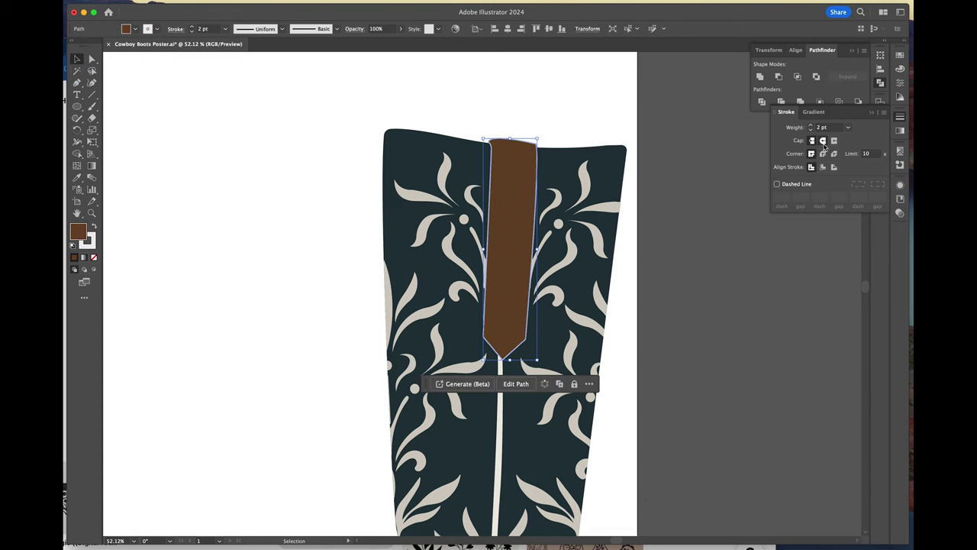
Round the two upper corners of the brown pull strap
scroll(513, 238, "up", 4)
scroll(513, 238, "up", 2)
key("a")
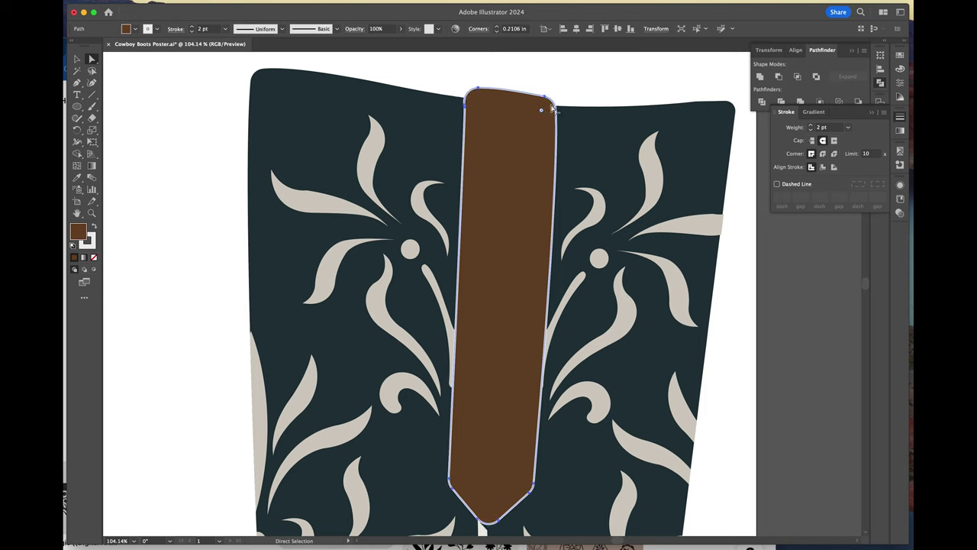
left_click(550, 106)
scroll(453, 268, "down", 3)
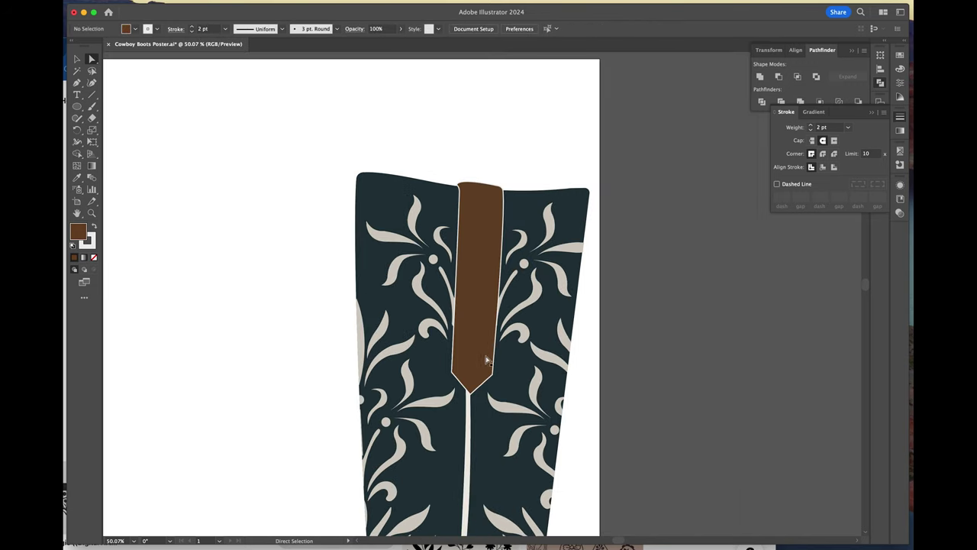
Slightly round the pointed lower corner of the brown pull strap, by about 0.07 in
left_click(471, 387)
left_click(461, 370)
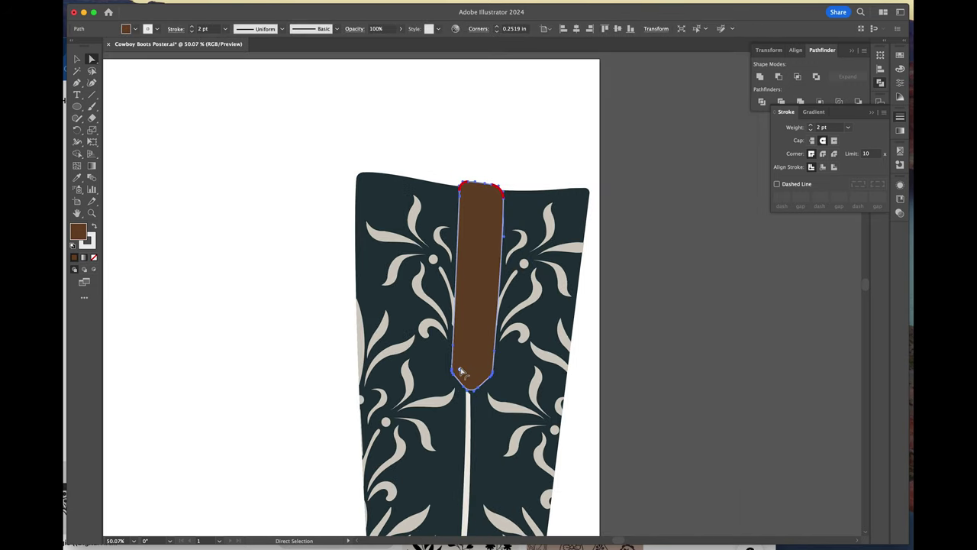
left_click(479, 331)
left_click(470, 389)
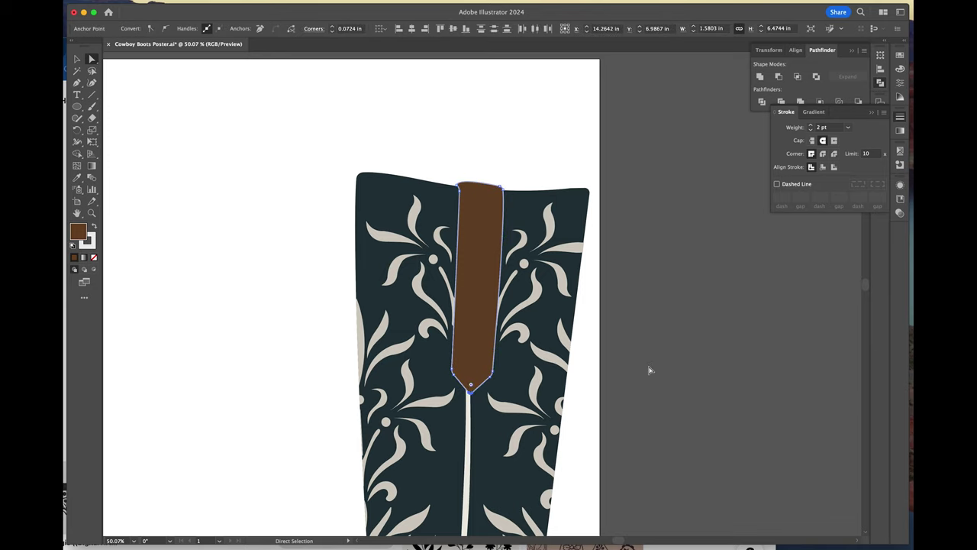
scroll(506, 393, "up", 5)
scroll(425, 389, "up", 4)
left_click(427, 387)
scroll(427, 387, "down", 6)
left_click(440, 404)
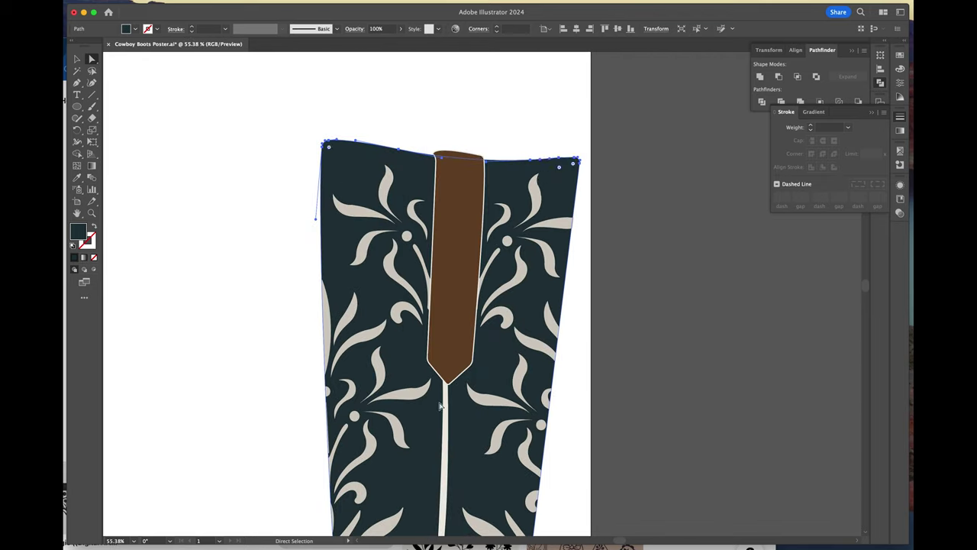
left_click(499, 143)
Group the whole boot and duplicate it, placing one boot behind the other with a slight offset toward the toe
scroll(499, 144, "down", 4)
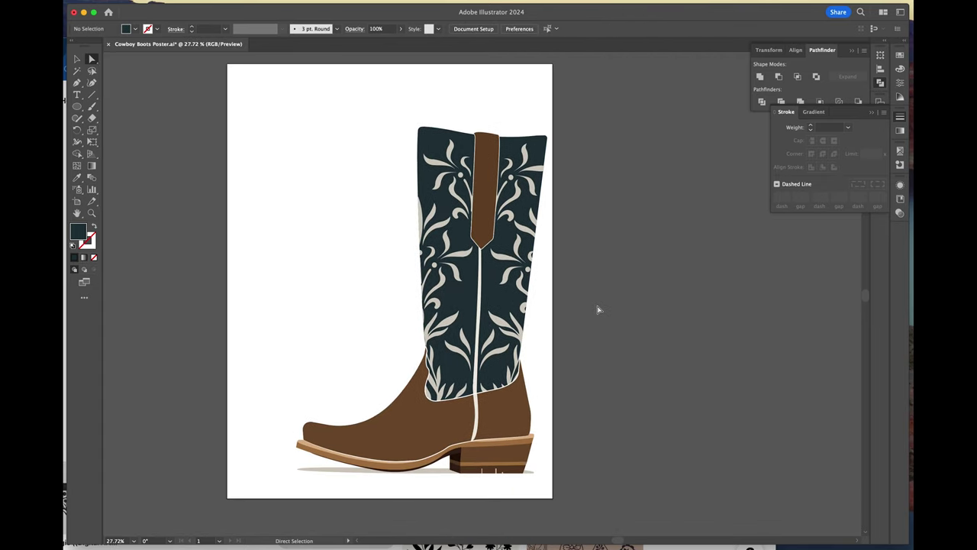
scroll(598, 309, "left", 2)
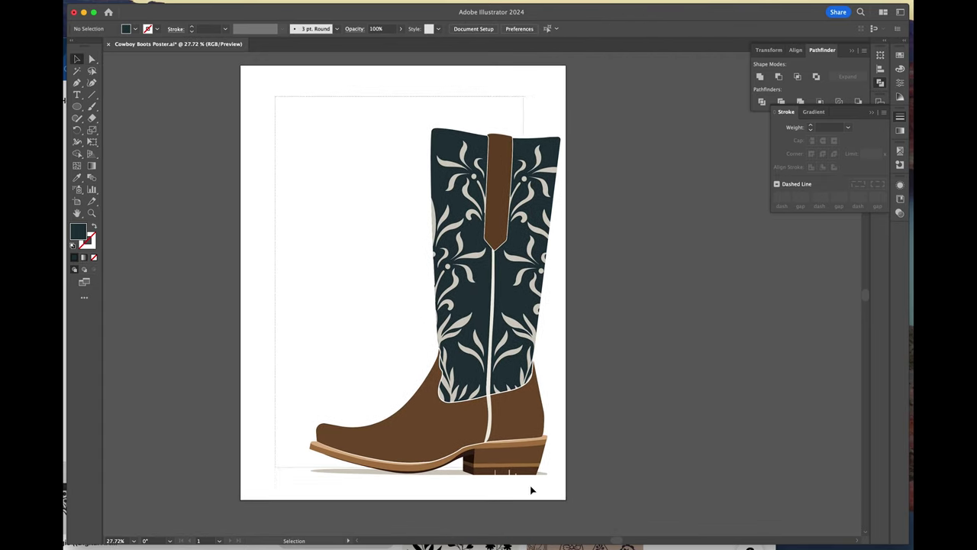
key("super+a")
key("super+g")
key("super+c")
key("super+v")
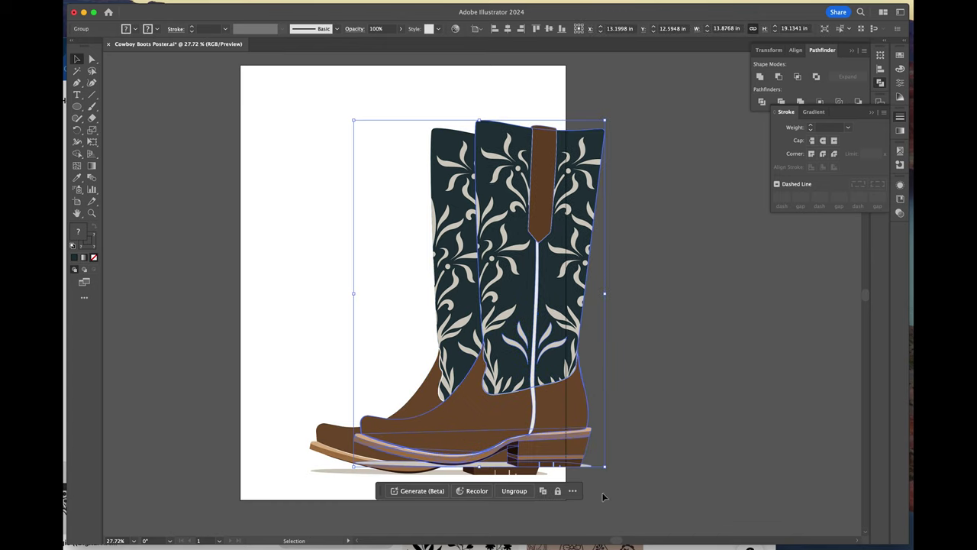
left_click_drag(558, 436, 404, 412)
Apply a Multiply drop shadow to the front boot with 30% opacity, -0.125 in X offset and 0 in Y offset
left_click(126, 0)
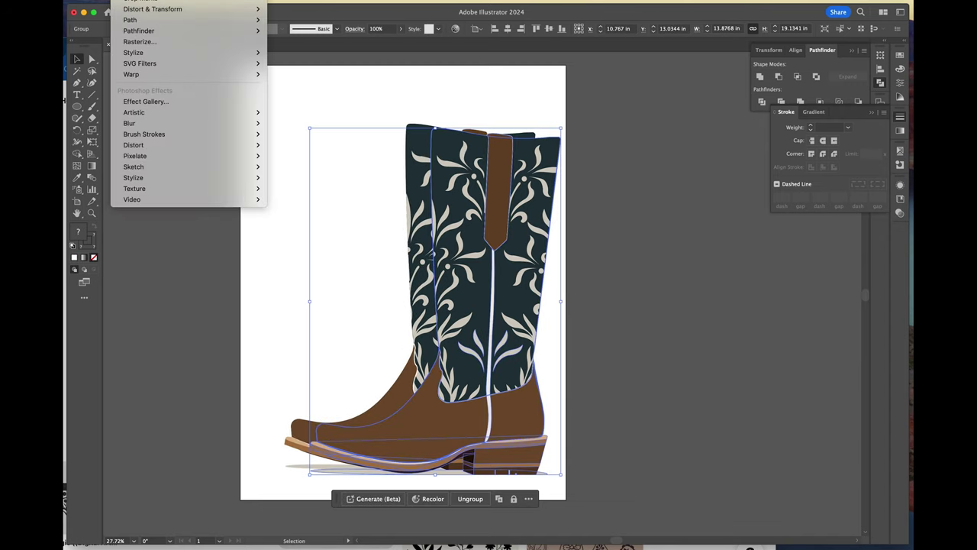
mouse_move(168, 157)
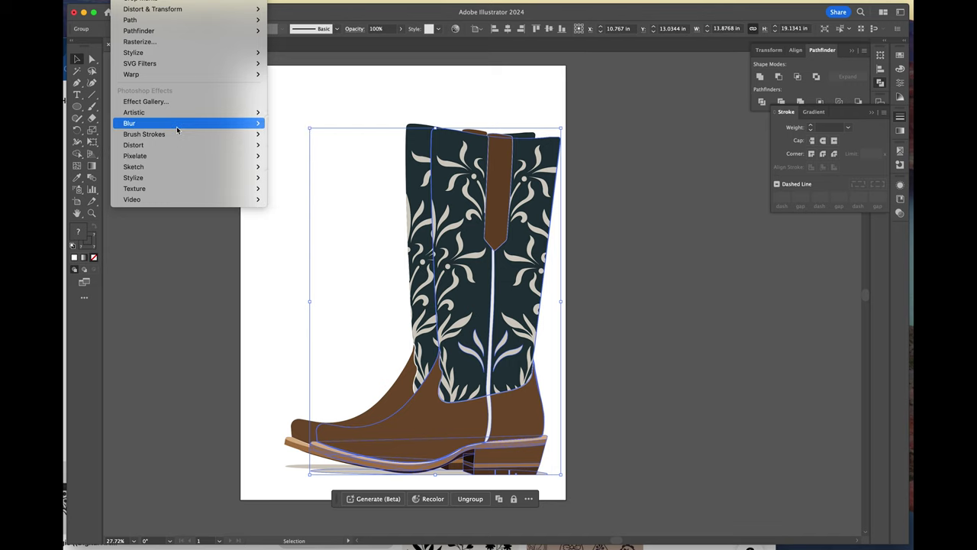
mouse_move(191, 52)
left_click(290, 51)
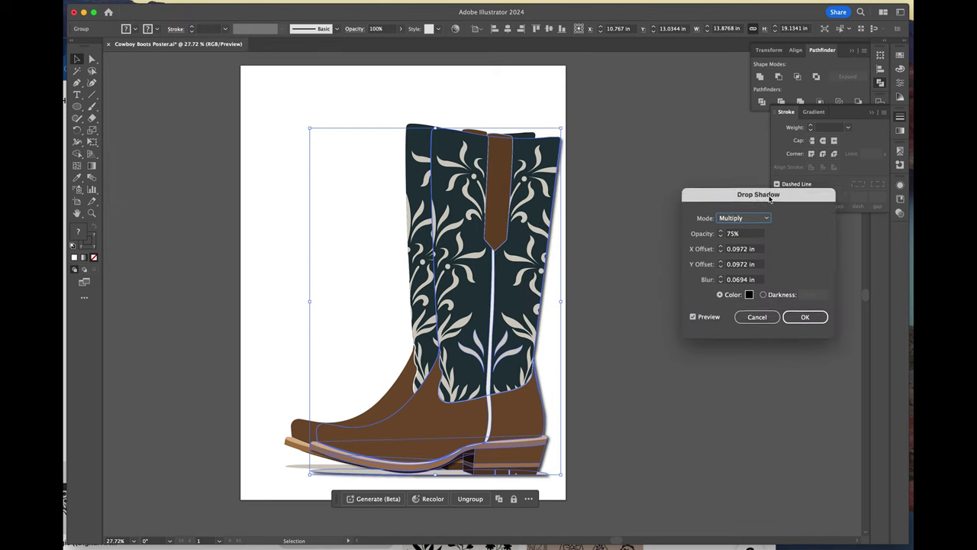
left_click(750, 257)
type("-0.125")
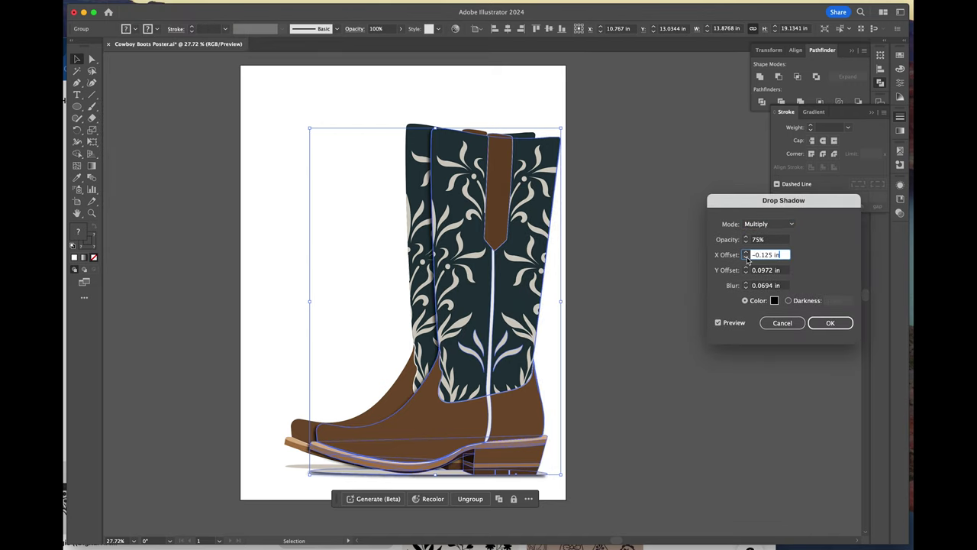
type("0")
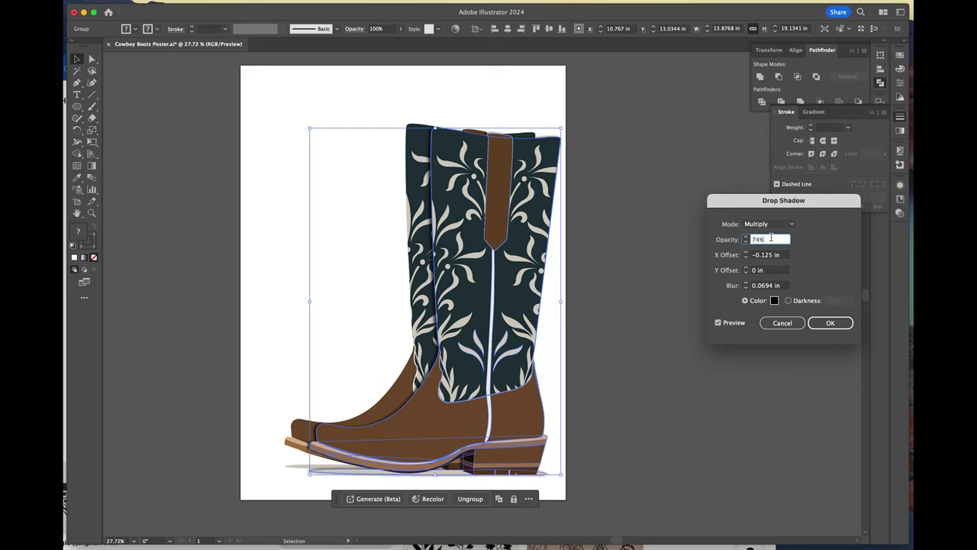
left_click(763, 255)
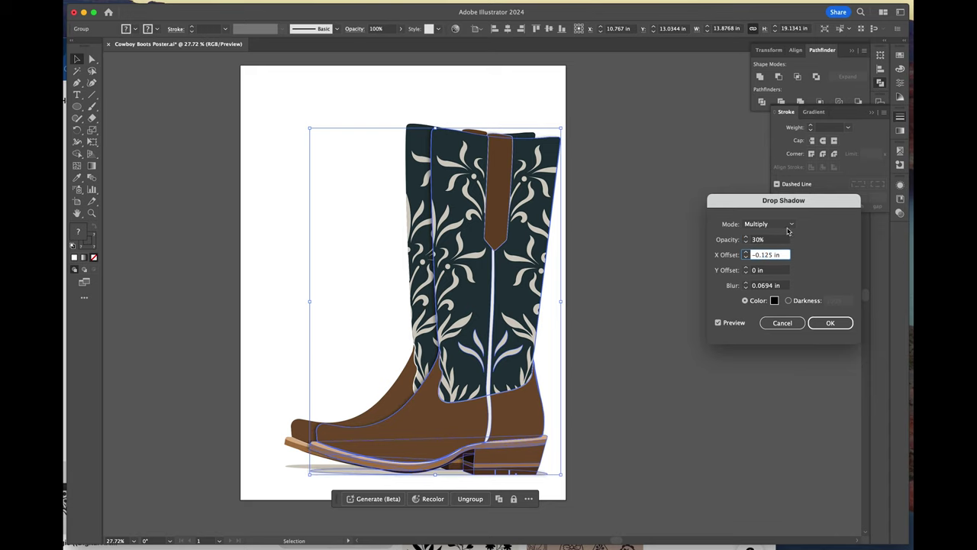
key("Return")
left_click(730, 390)
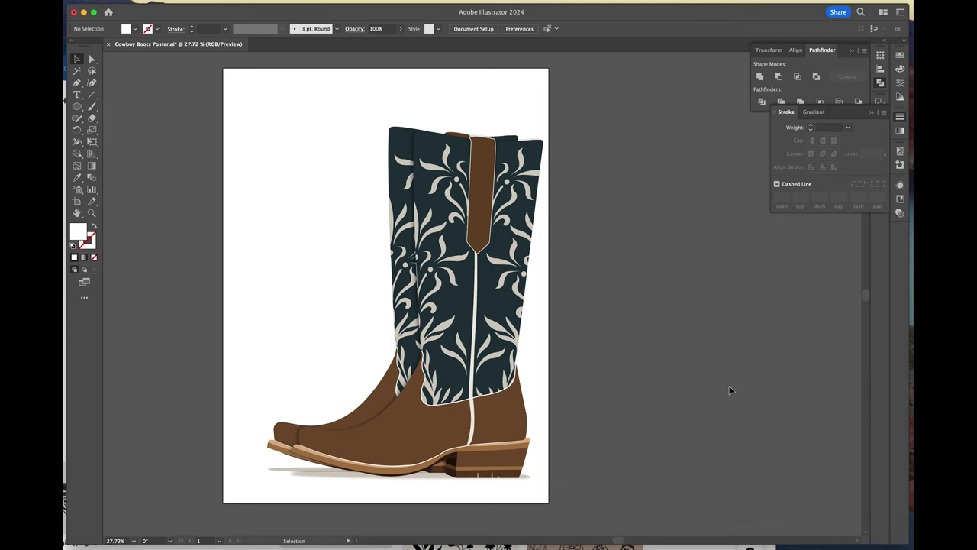
Compare the front boot with and without its drop shadow
key("super+z")
left_click(731, 391)
key("super+shift+z")
left_click(525, 391)
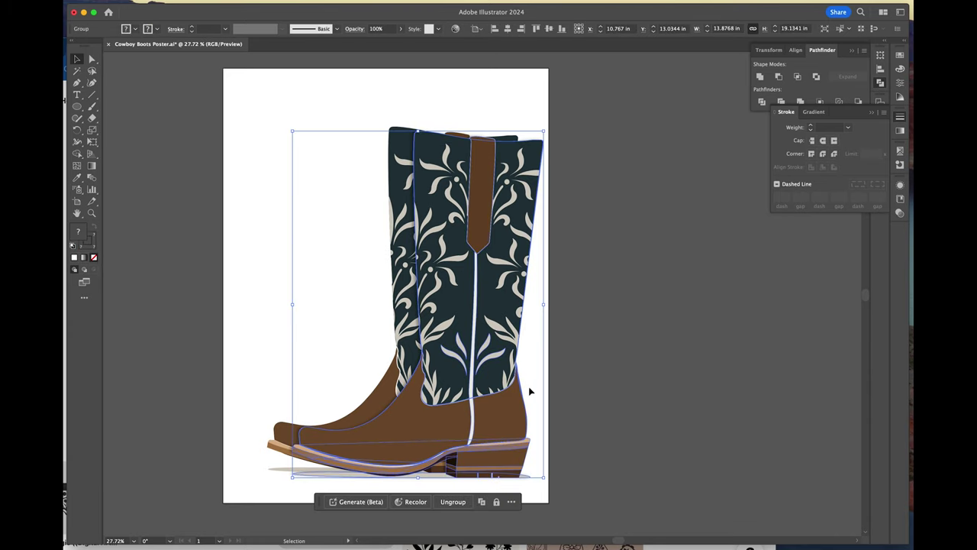
left_click(629, 388)
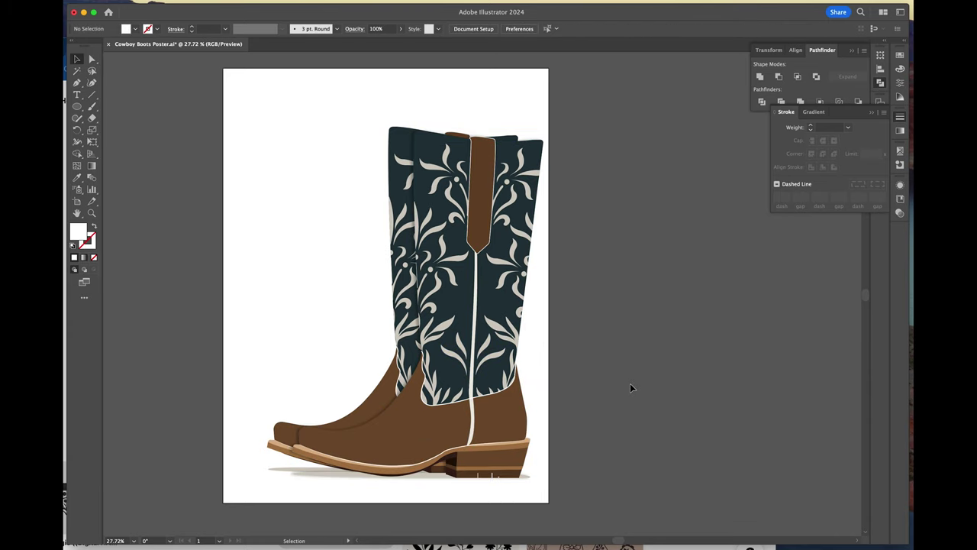
Nudge the front boot slightly toward the toe and set its drop shadow to 30% opacity with a 0.25 in blur
left_click(476, 422)
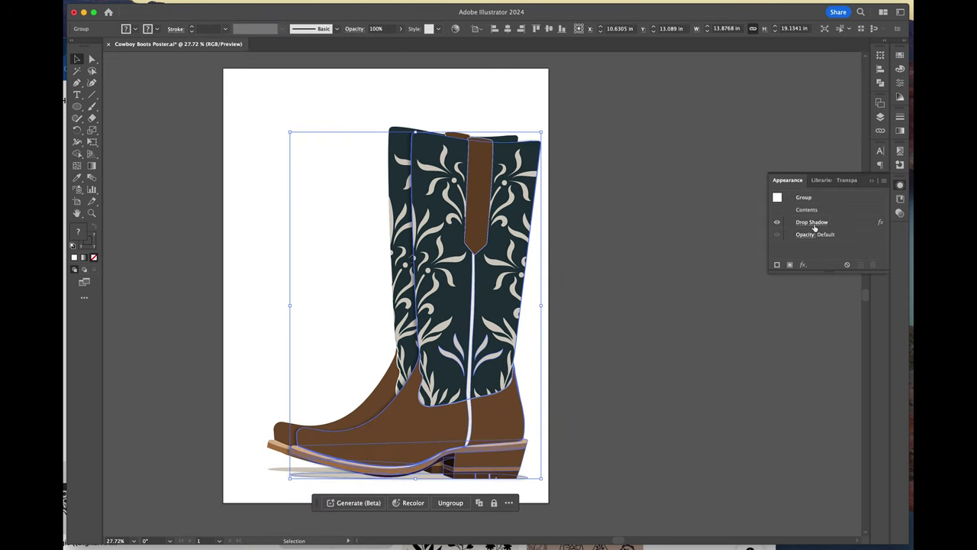
left_click(801, 220)
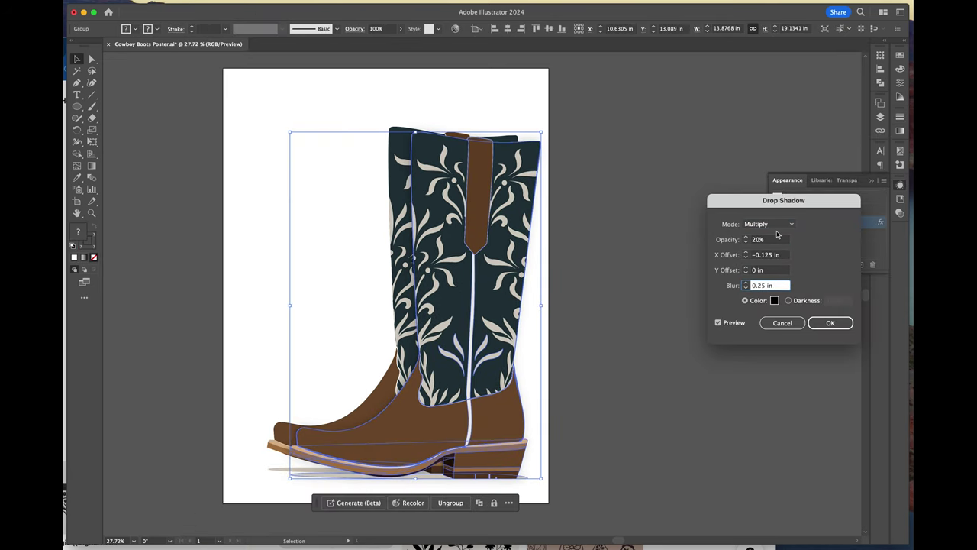
left_click(747, 283)
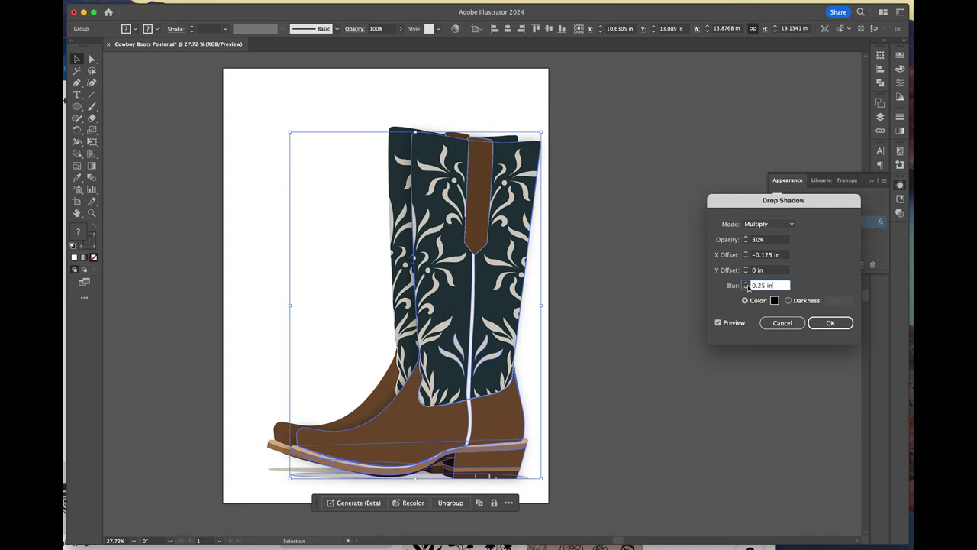
left_click(832, 323)
left_click(681, 391)
scroll(682, 391, "down", 2)
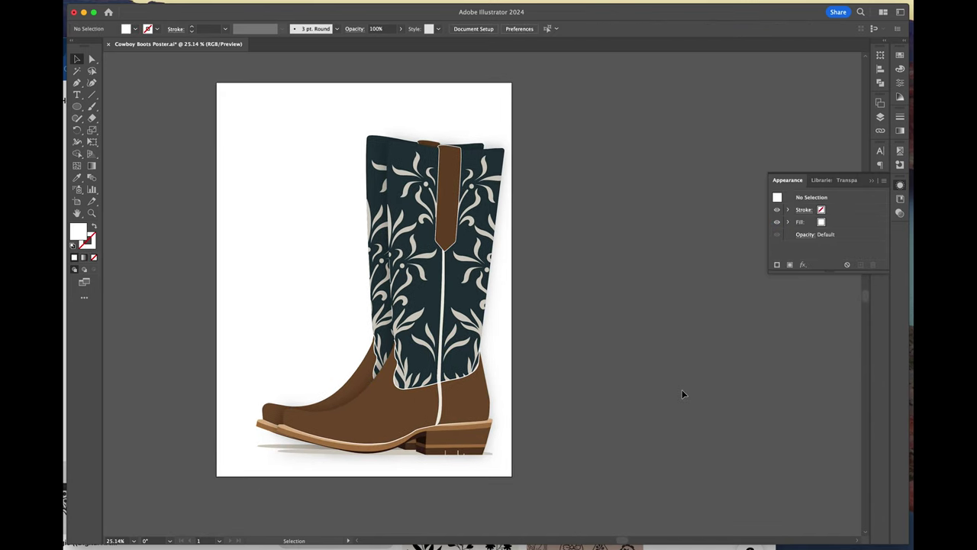
Copy the pair of boots and place the duplicate on the empty canvas beside the artboard
scroll(682, 393, "left", 5)
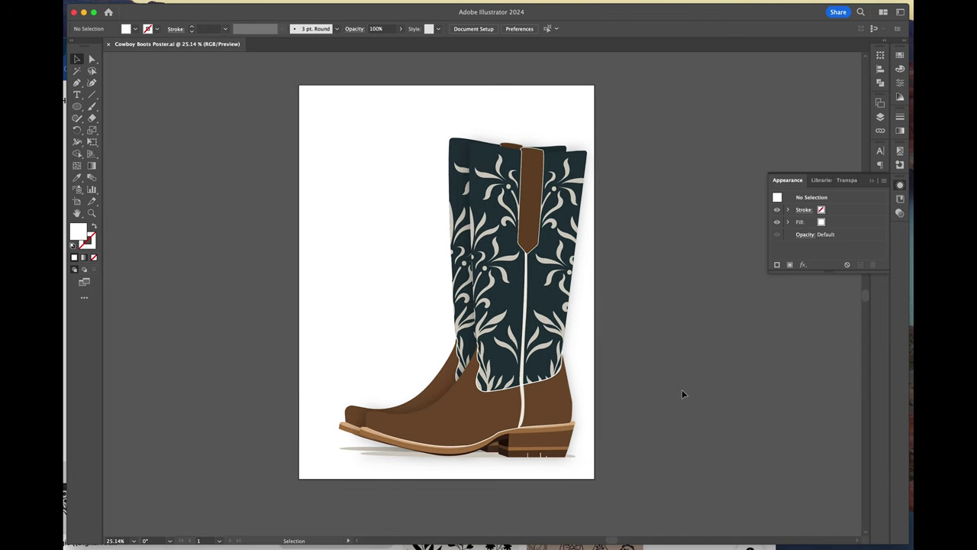
left_click_drag(301, 90, 618, 505)
key("super+c")
scroll(618, 505, "right", 15)
key("super+v")
scroll(555, 379, "down", 3)
left_click_drag(494, 342, 523, 372)
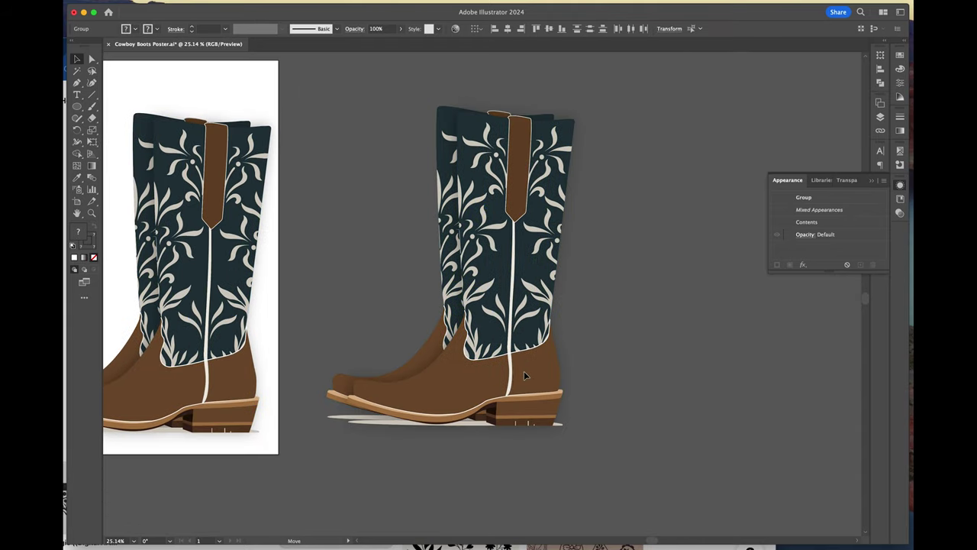
Convert the duplicated pair of boots to grayscale and shift it slightly away from the artboard
left_click(44, 0)
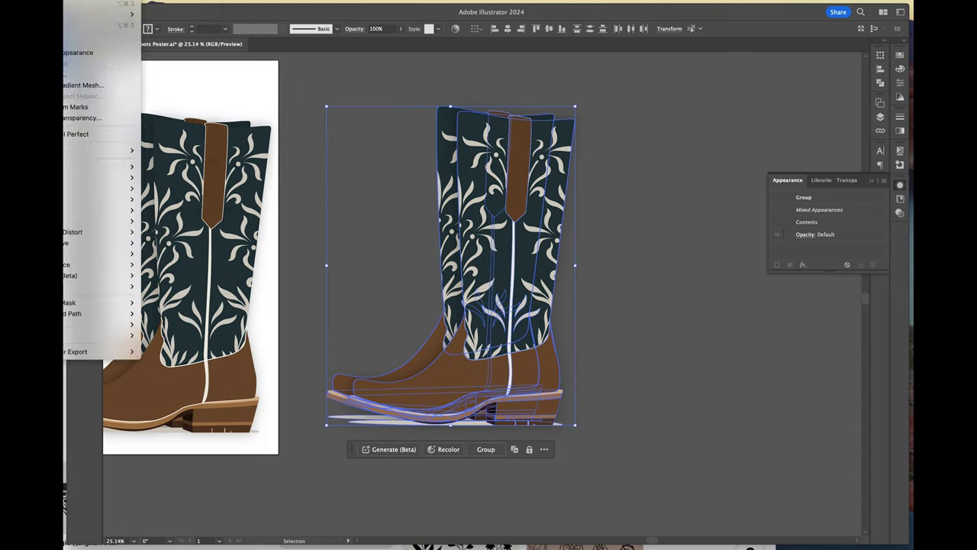
mouse_move(77, 102)
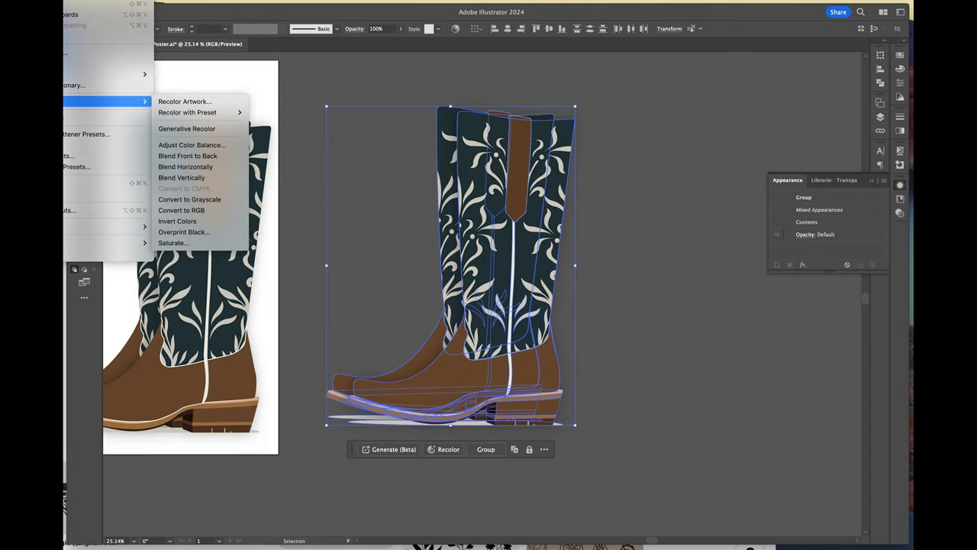
mouse_move(179, 111)
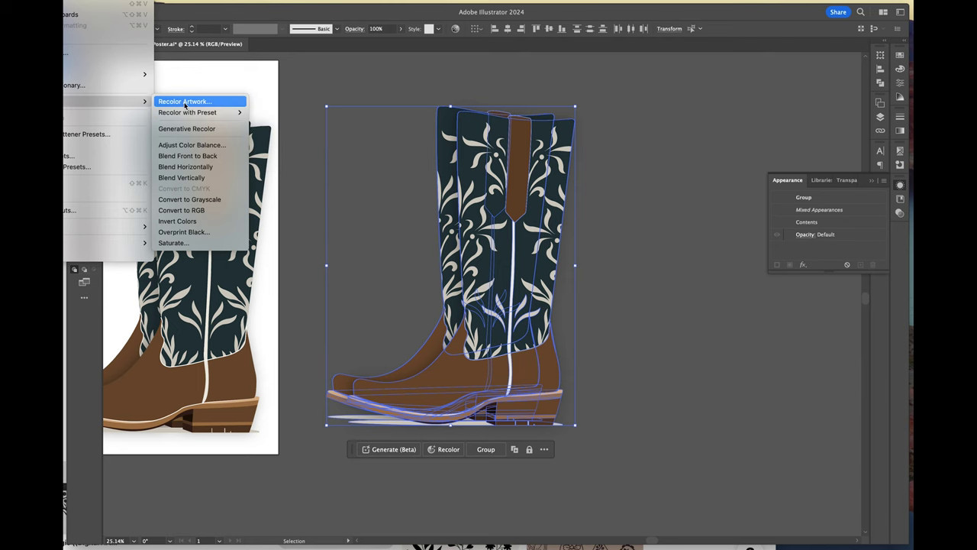
left_click(190, 199)
left_click(566, 312)
scroll(593, 320, "down", 3)
scroll(593, 321, "right", 3)
left_click_drag(464, 368, 497, 380)
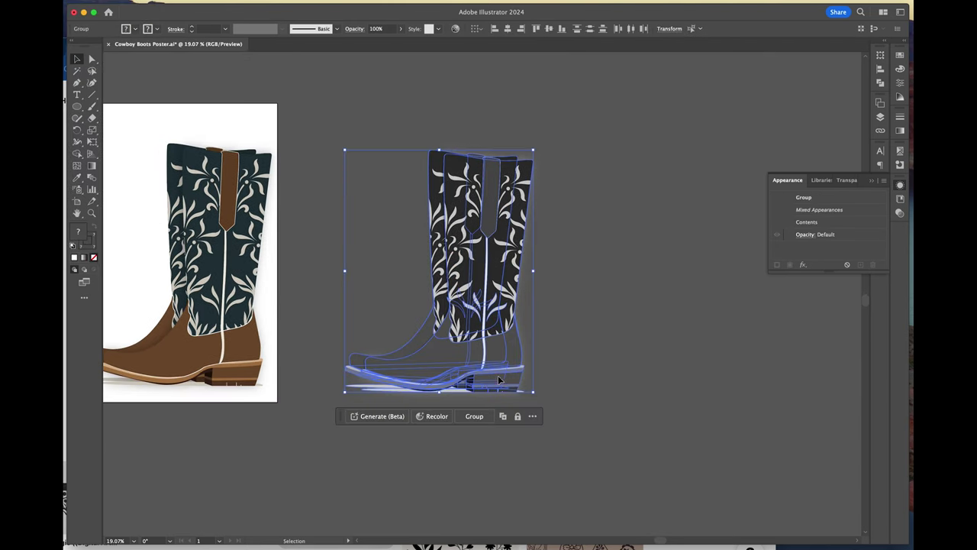
Add a second 18 by 24 in artboard beside the first and move the grayscale boots inside it
left_click(565, 312)
left_click(601, 188)
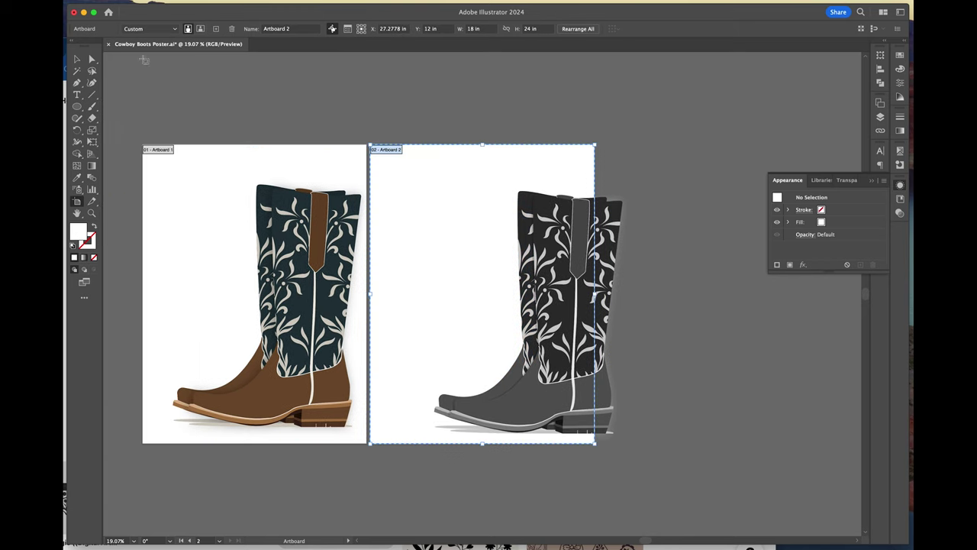
key("Escape")
left_click(550, 411)
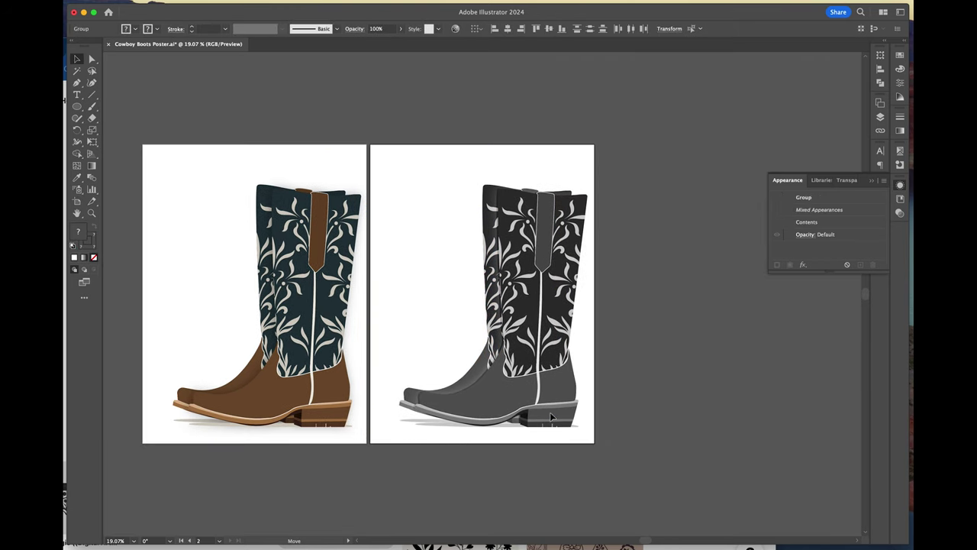
left_click(683, 410)
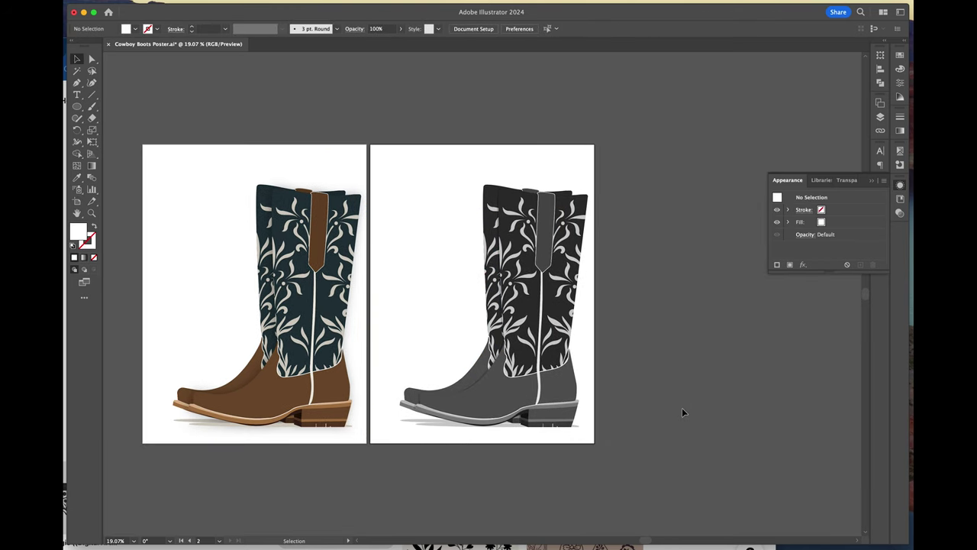